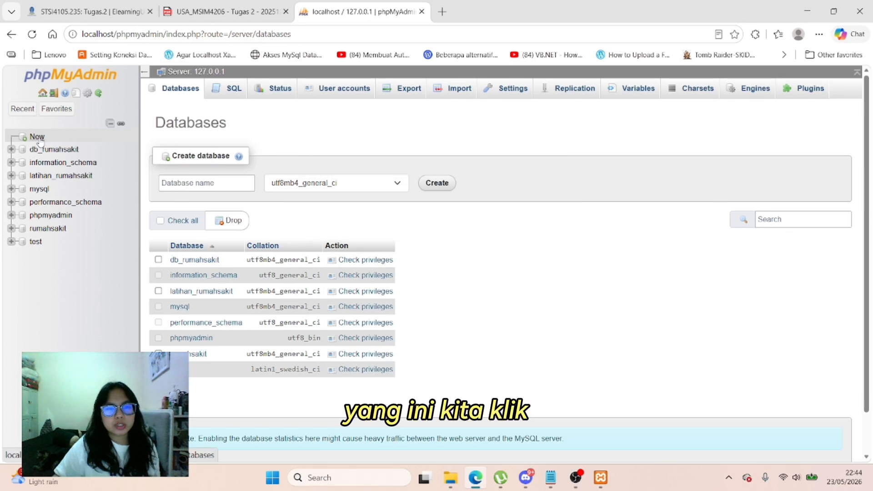
# Step: Create a database named tugas_rumahsakit with the utf8mb4_general_ci collation and open it
pyautogui.click(193, 184)
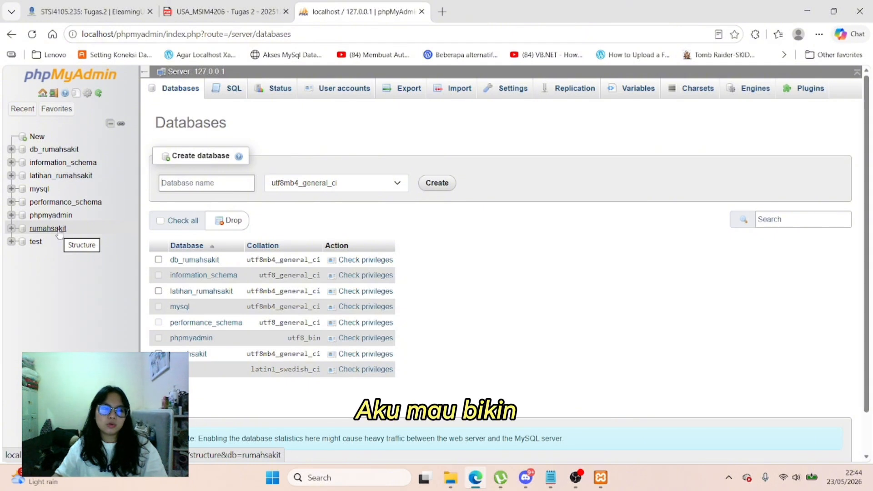
pyautogui.write('tug')
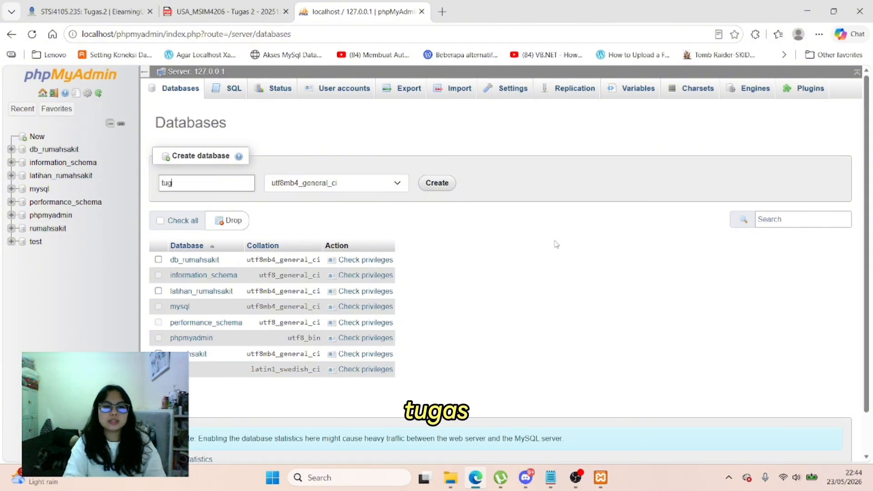
pyautogui.write('as_ruma')
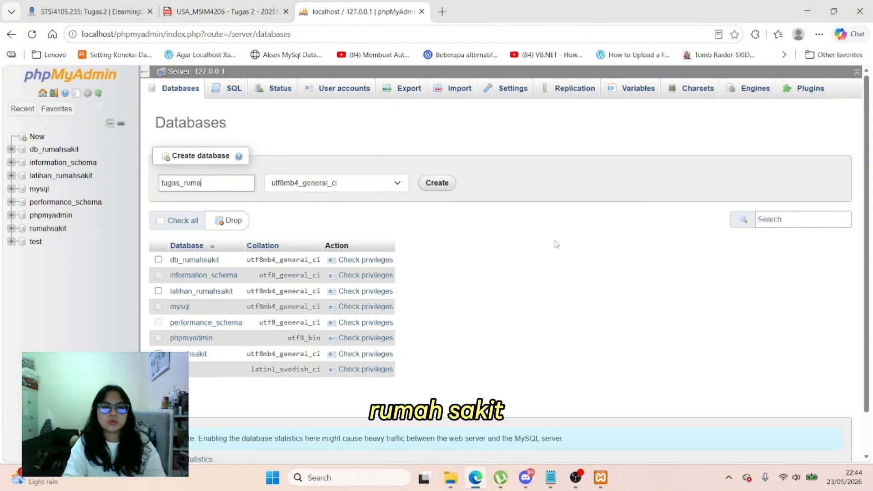
pyautogui.write('hsakit')
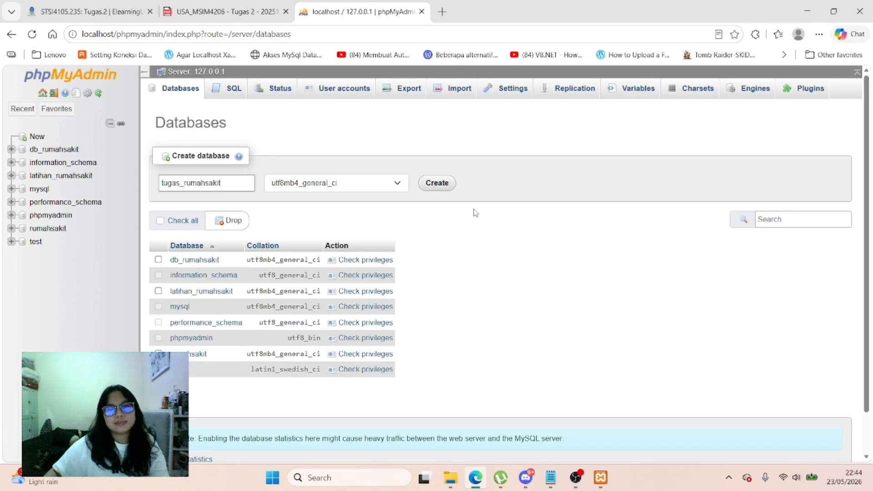
pyautogui.press('Return')
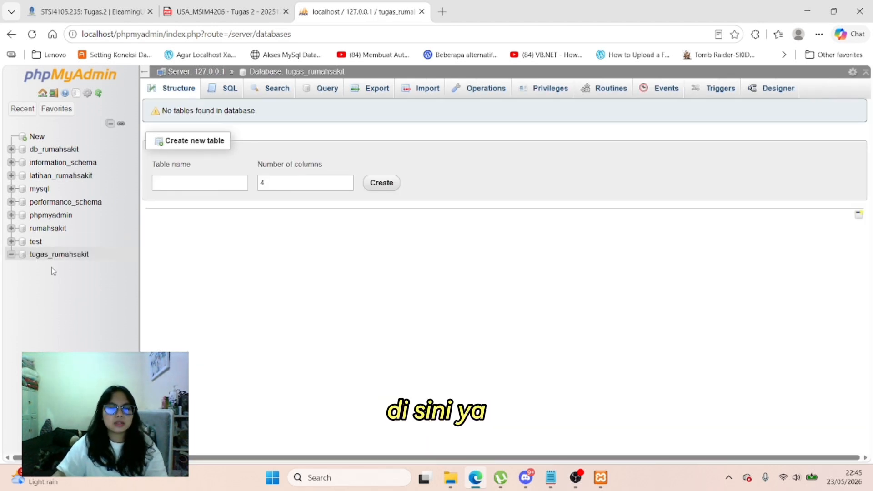
pyautogui.click(54, 255)
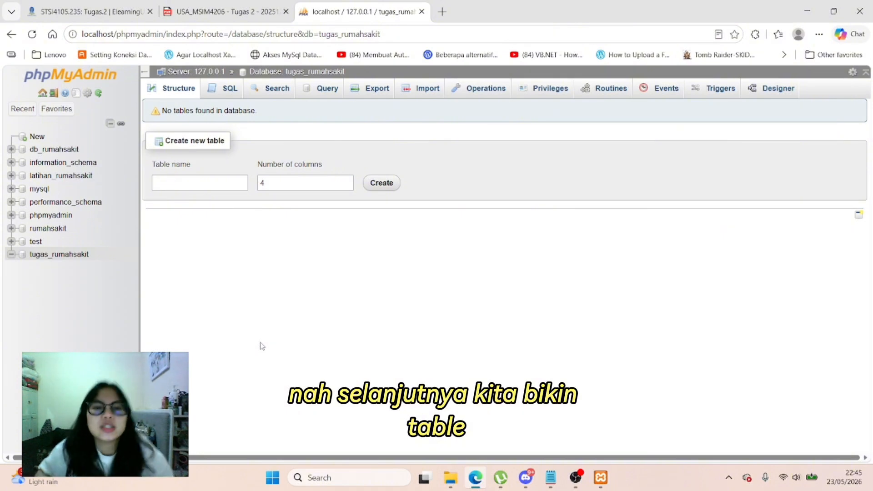
# Step: Check the ERD in the assignment PDF and enter dokter as the new table's name in tugas_rumahsakit
pyautogui.click(220, 9)
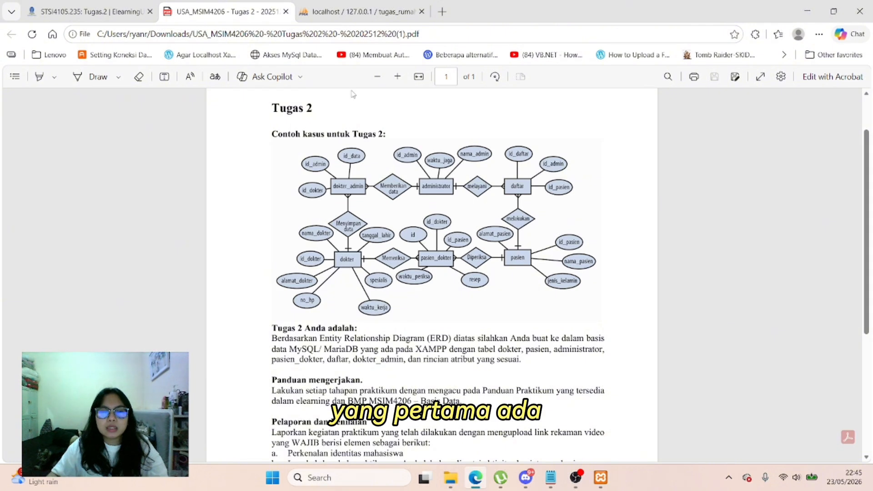
pyautogui.click(350, 12)
pyautogui.click(195, 182)
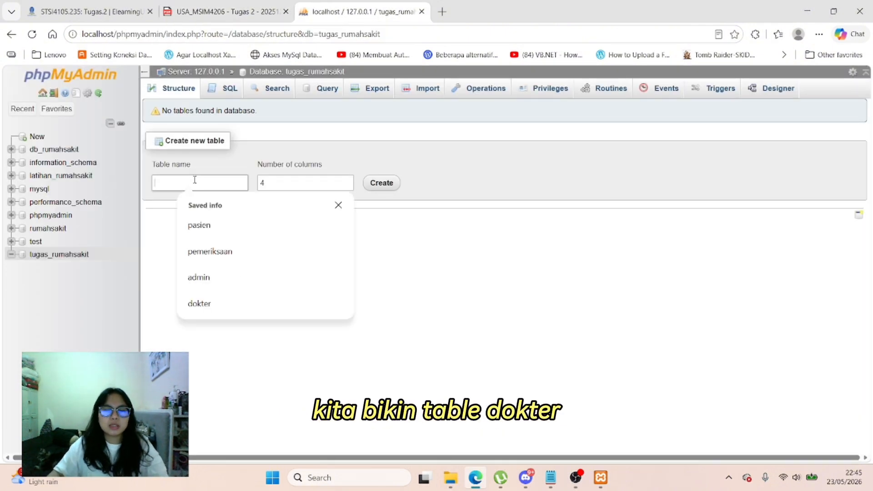
pyautogui.write('d')
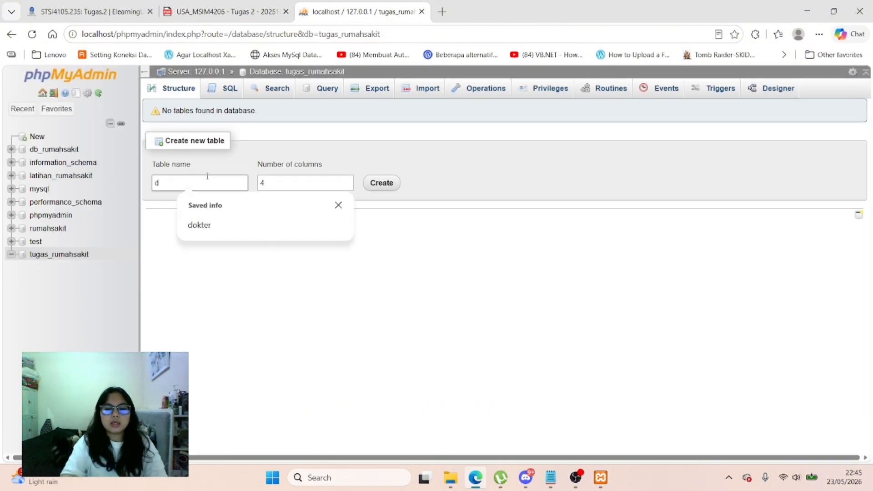
pyautogui.write('ok')
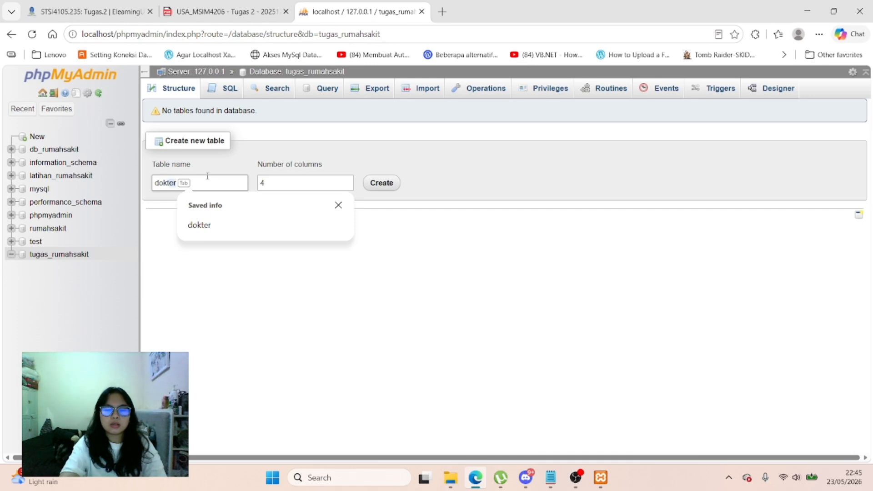
pyautogui.press('Tab')
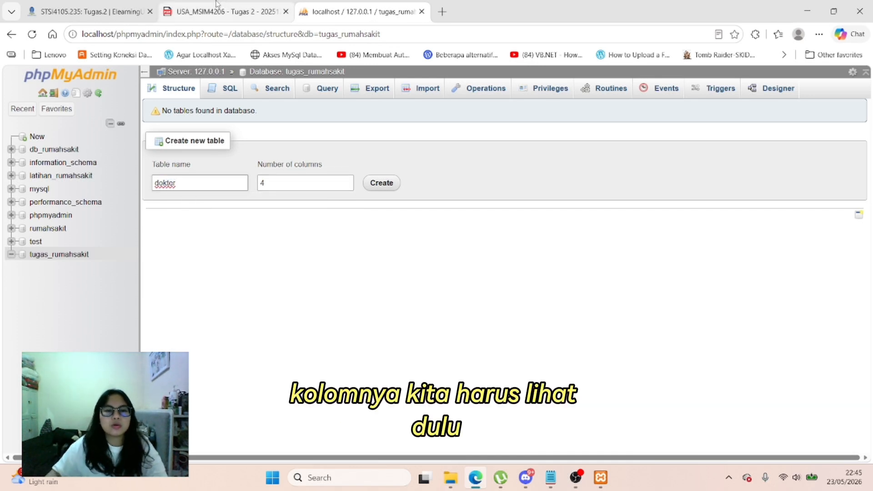
# Step: Check the dokter entity's attributes in the ERD, set the table to 7 columns and proceed to its column definitions
pyautogui.click(217, 5)
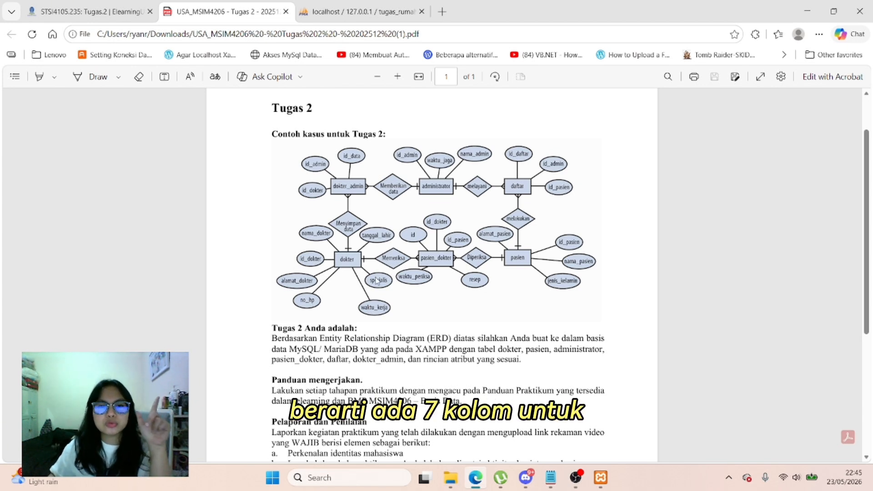
pyautogui.click(371, 12)
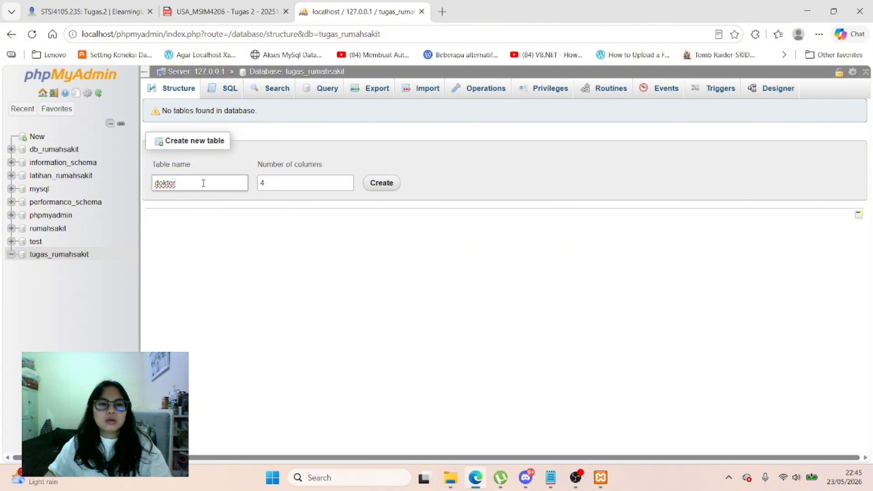
pyautogui.doubleClick(300, 183)
pyautogui.press('BackSpace')
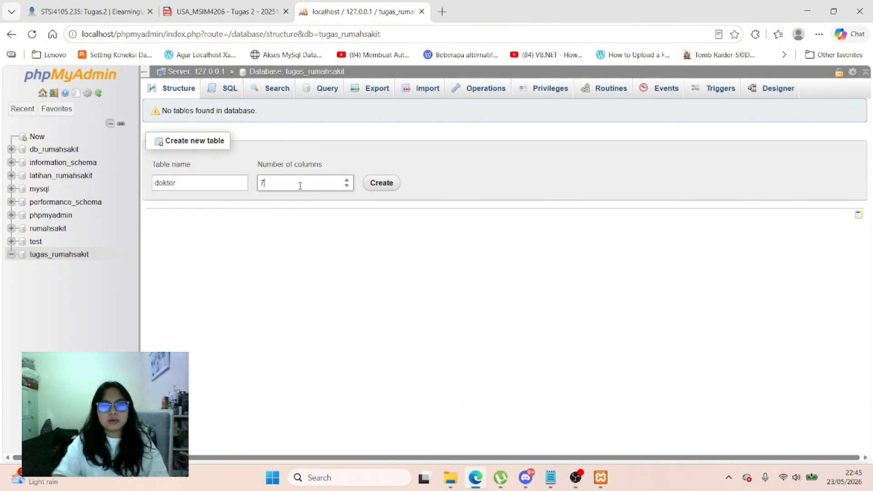
pyautogui.click(373, 185)
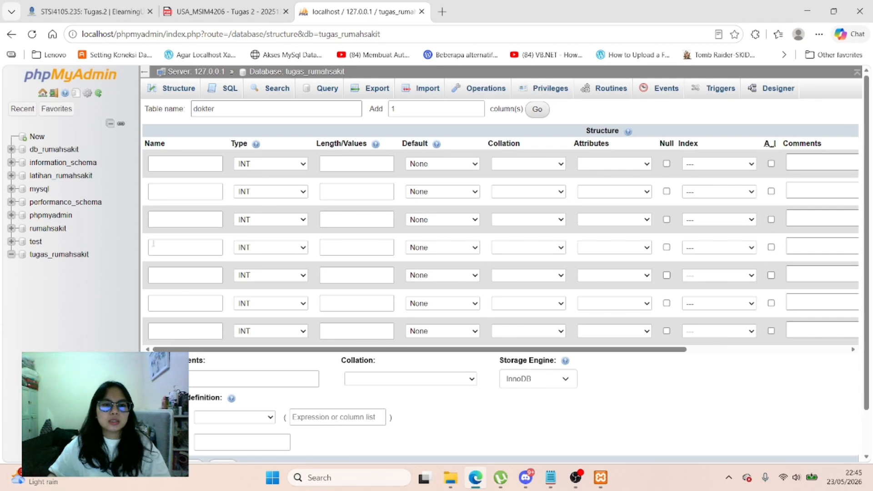
# Step: Look up the dokter entity's identifier in the ERD and name the first column id_dokter
pyautogui.click(169, 166)
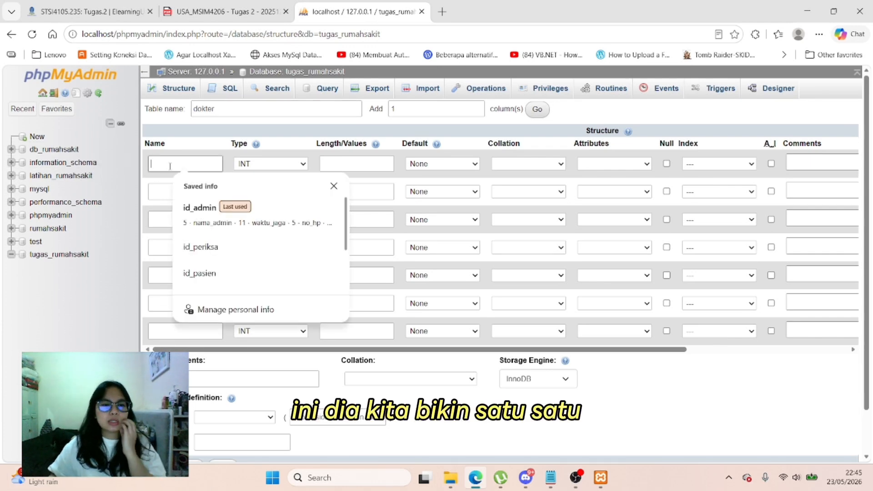
pyautogui.click(226, 11)
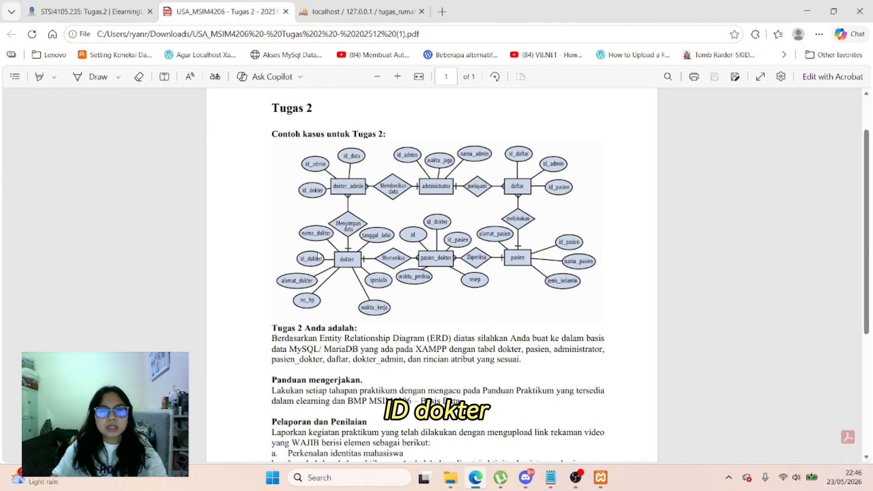
pyautogui.hotkey('ctrl', 'Tab')
pyautogui.write('i')
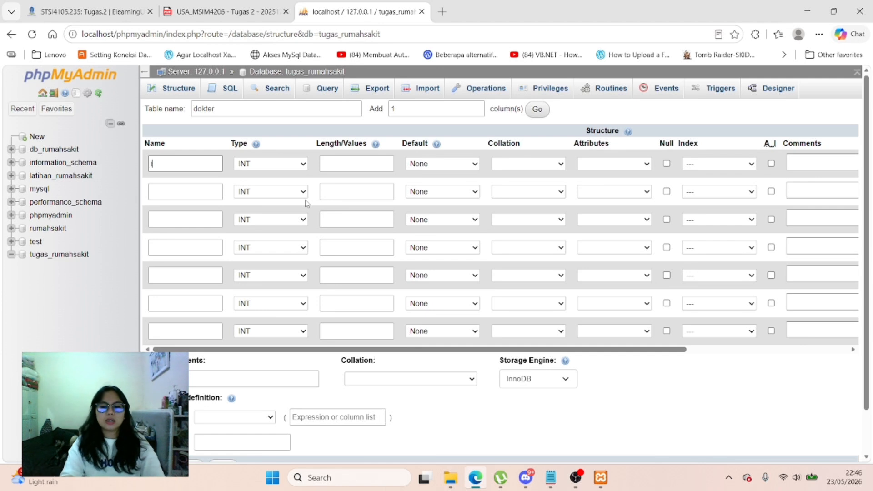
pyautogui.write('d_dok')
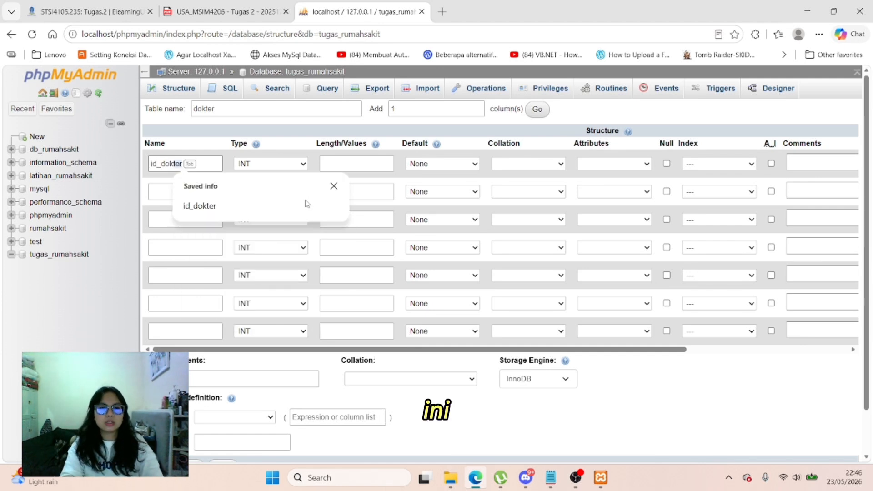
pyautogui.write('ter')
pyautogui.press('Tab')
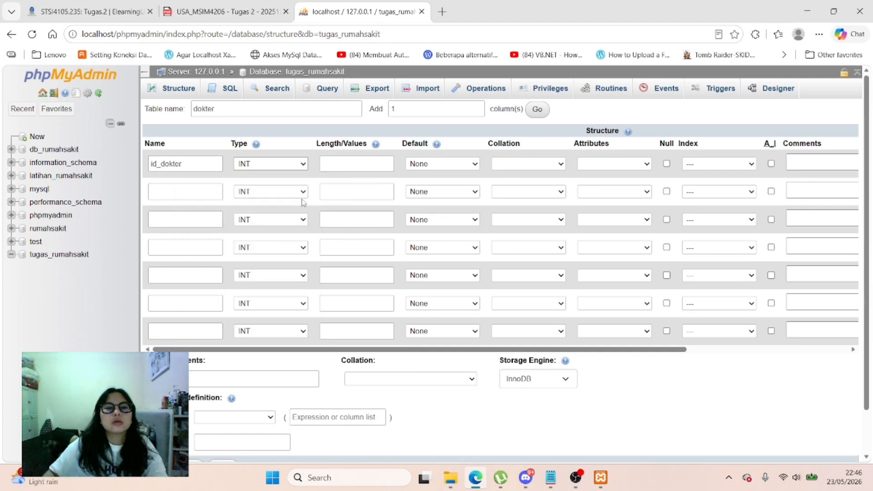
# Step: Check the next dokter attribute in the ERD and name the second column nama_dokter
pyautogui.click(185, 191)
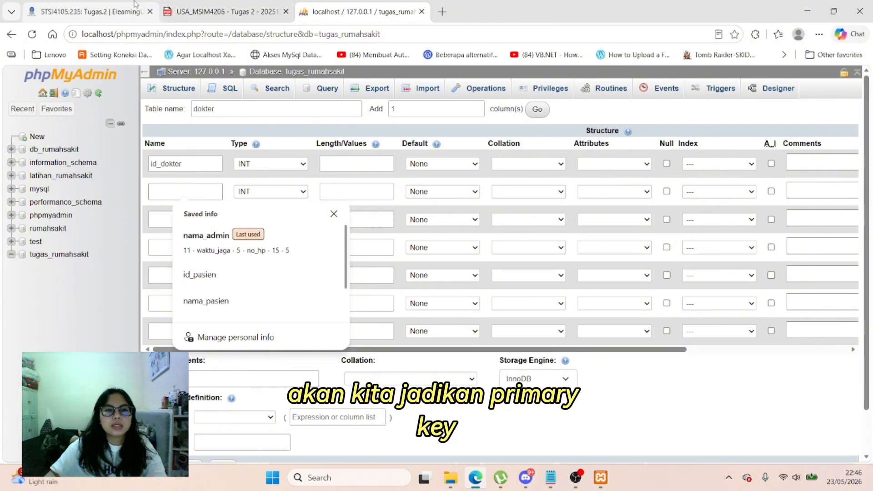
pyautogui.click(223, 11)
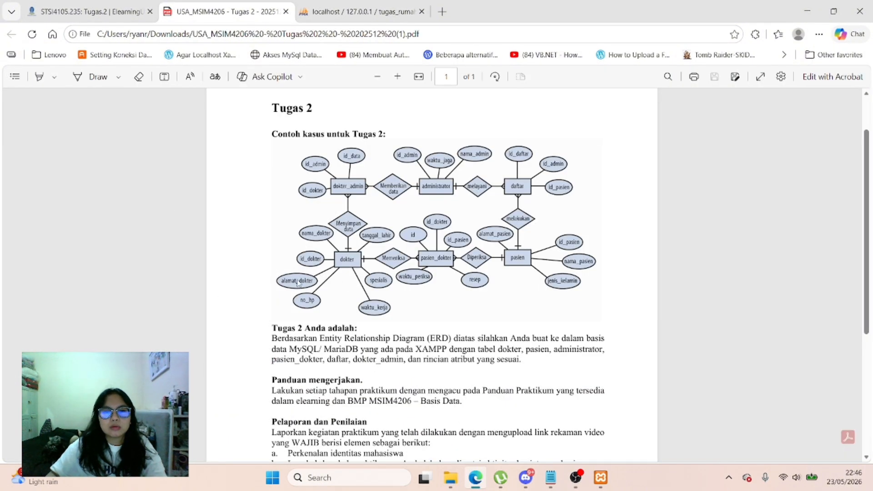
pyautogui.click(359, 12)
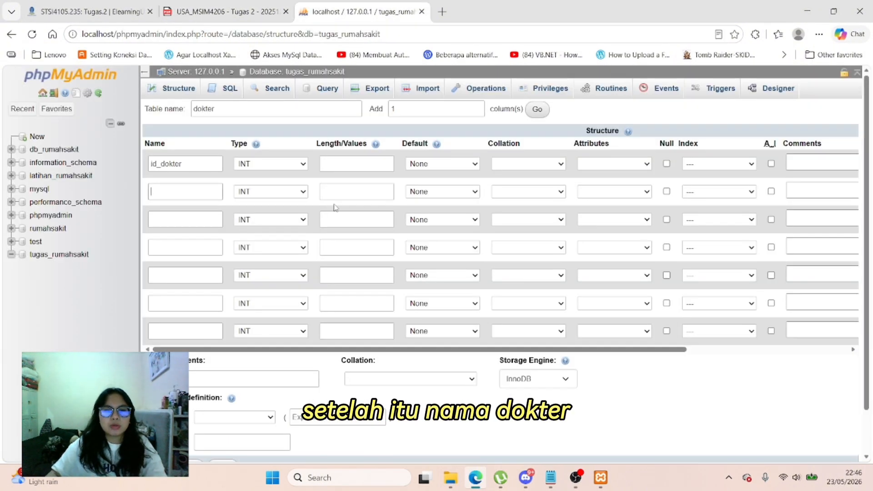
pyautogui.write('nama_dokter')
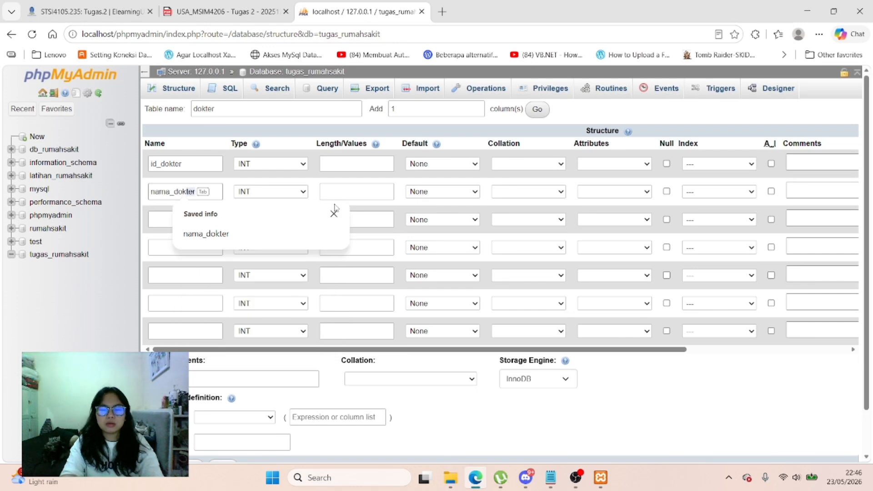
# Step: Check the address attribute of dokter in the ERD and name the third column alamat_dokter
pyautogui.click(211, 220)
pyautogui.click(190, 6)
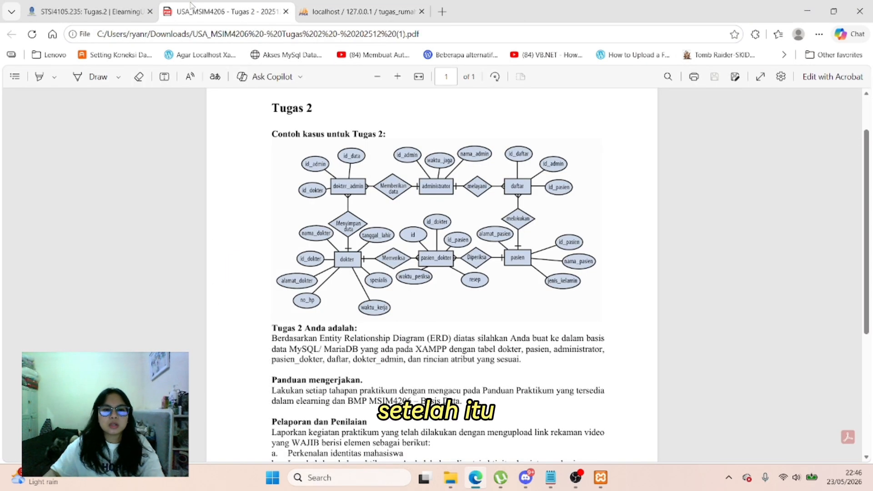
pyautogui.click(340, 6)
pyautogui.write('alamat_dokter')
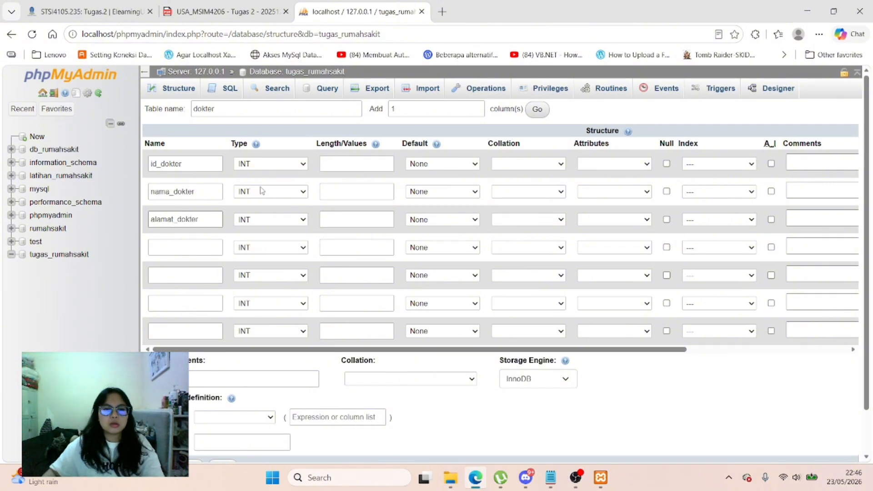
# Step: Check the phone attribute of dokter in the ERD and name the fourth column no_hp
pyautogui.click(184, 248)
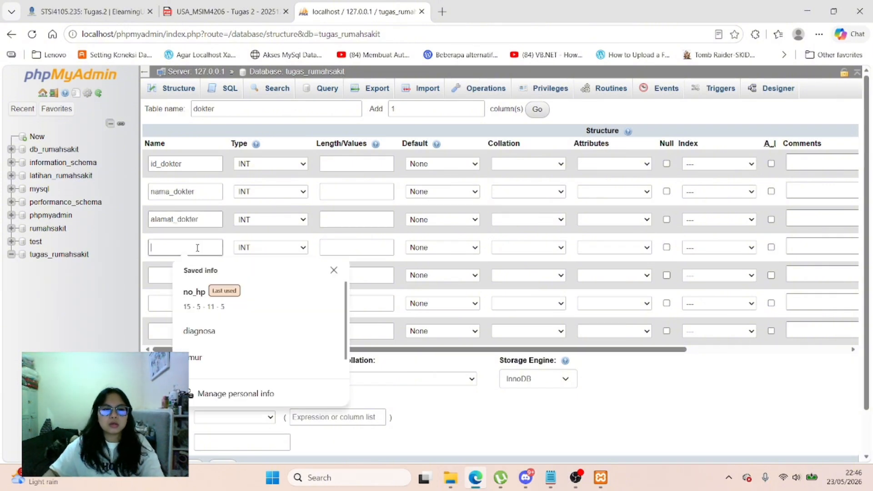
pyautogui.click(257, 10)
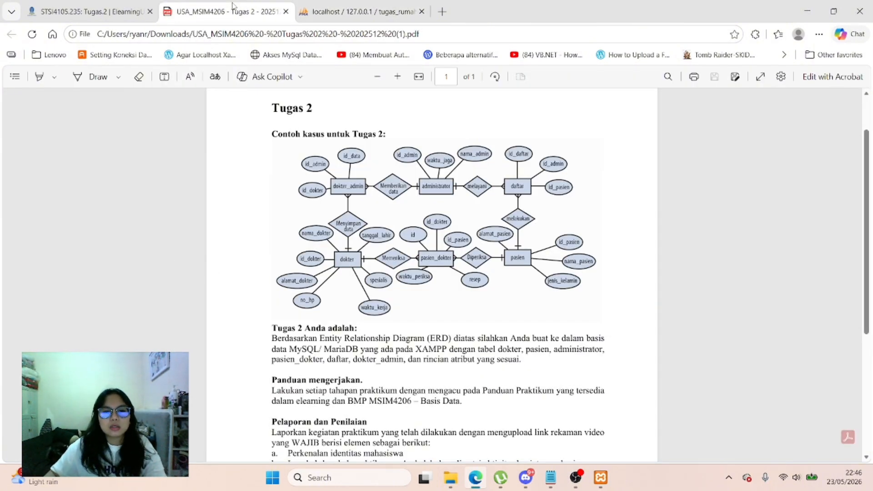
pyautogui.click(366, 8)
pyautogui.write('no_')
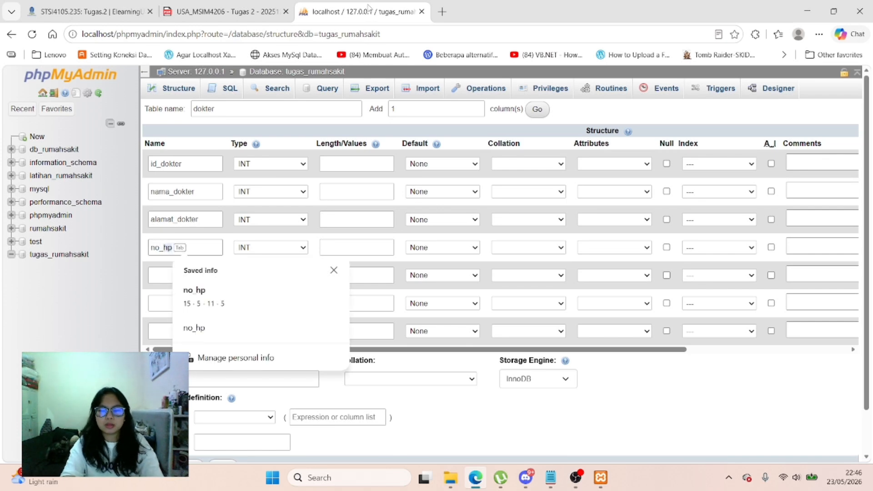
pyautogui.press('Tab')
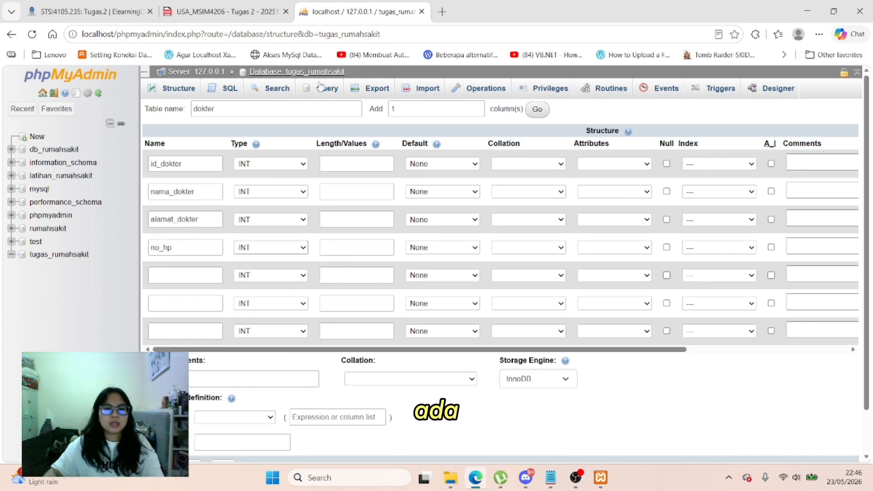
# Step: Check the birth date attribute of dokter in the ERD and name the fifth column tanggal_lahiran
pyautogui.click(189, 277)
pyautogui.click(227, 10)
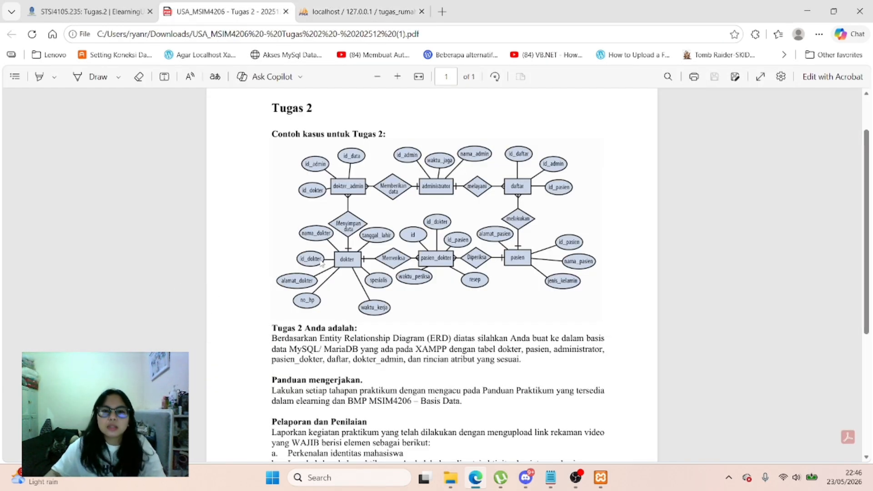
pyautogui.click(359, 12)
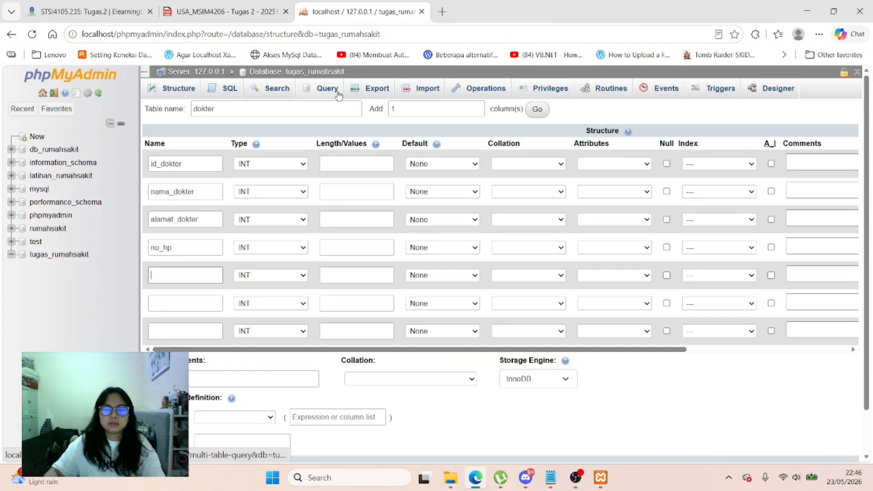
pyautogui.write('tanggal_lai')
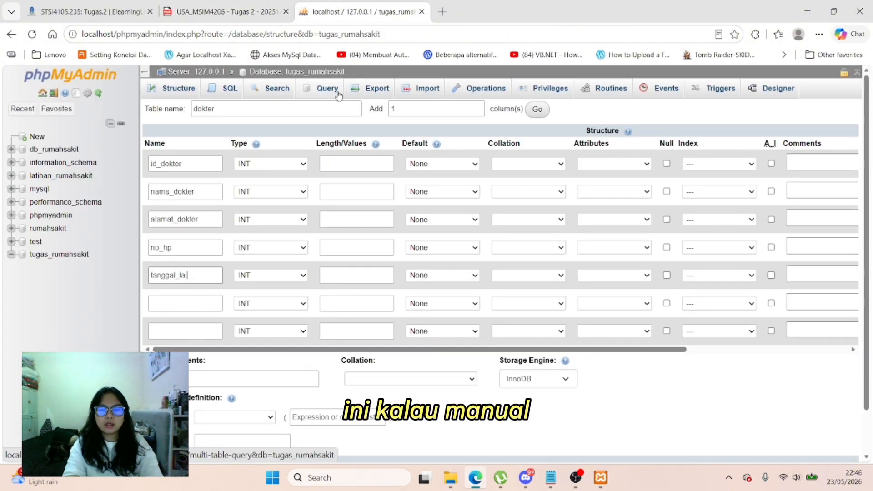
pyautogui.write('ra')
pyautogui.press('BackSpace')
pyautogui.press('BackSpace')
pyautogui.press('BackSpace')
pyautogui.write('hiran')
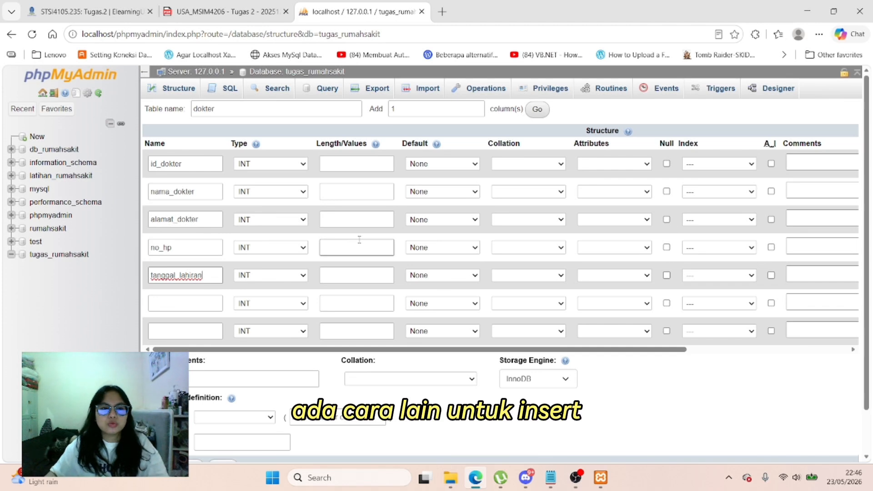
# Step: Check the birth date attribute of dokter in the ERD and correct the fifth column's name to tanggal_lahir
pyautogui.click(247, 11)
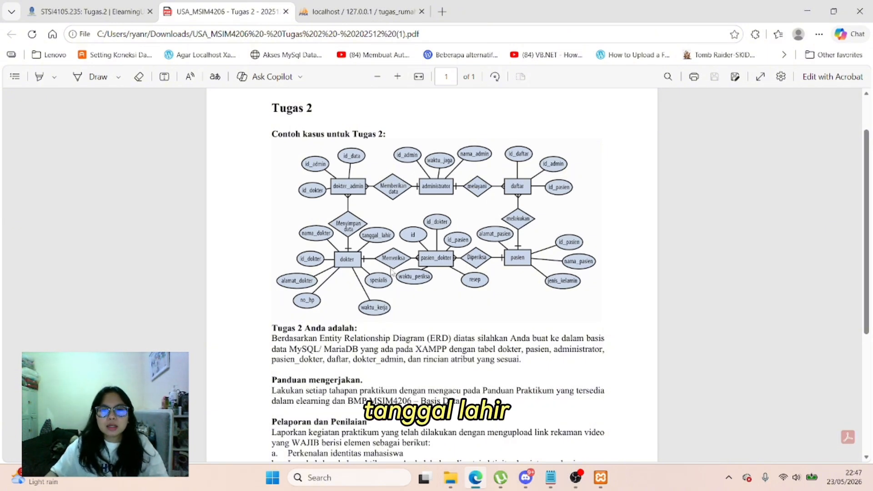
pyautogui.click(409, 12)
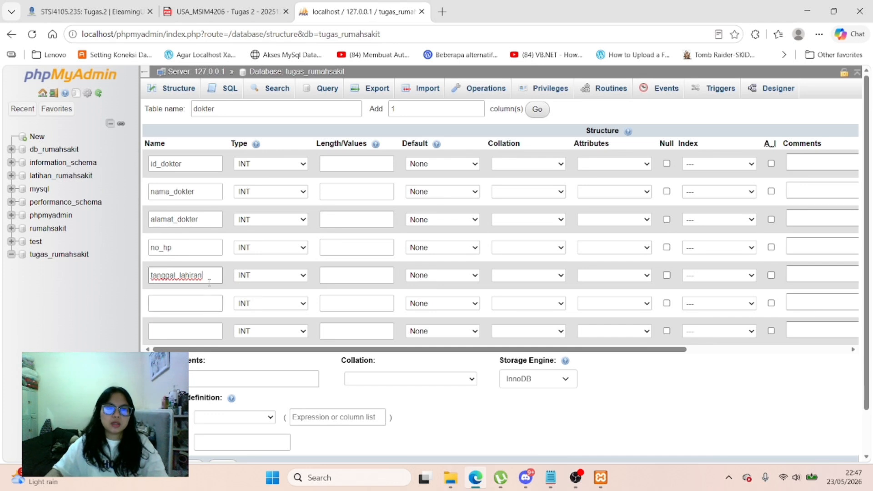
pyautogui.press('BackSpace')
pyautogui.press('BackSpace')
# Step: Name the sixth column spesialis and the seventh column waktu_kerja
pyautogui.click(196, 300)
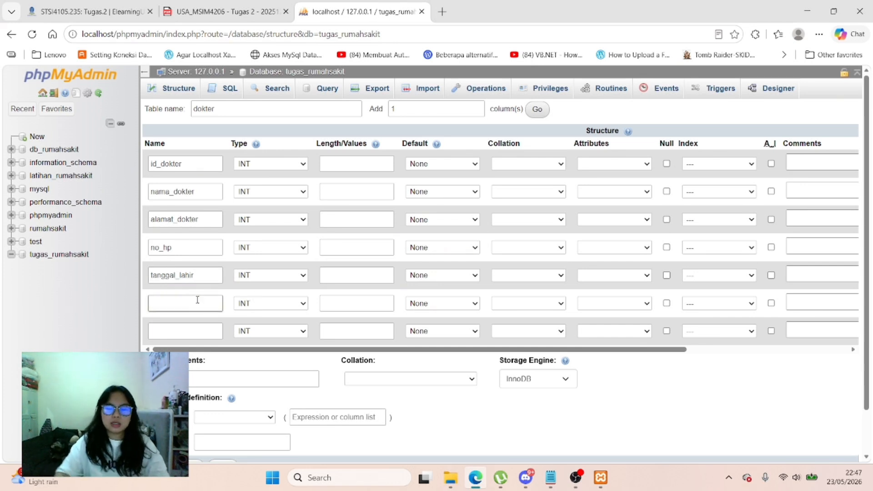
pyautogui.write('sp')
pyautogui.press('BackSpace')
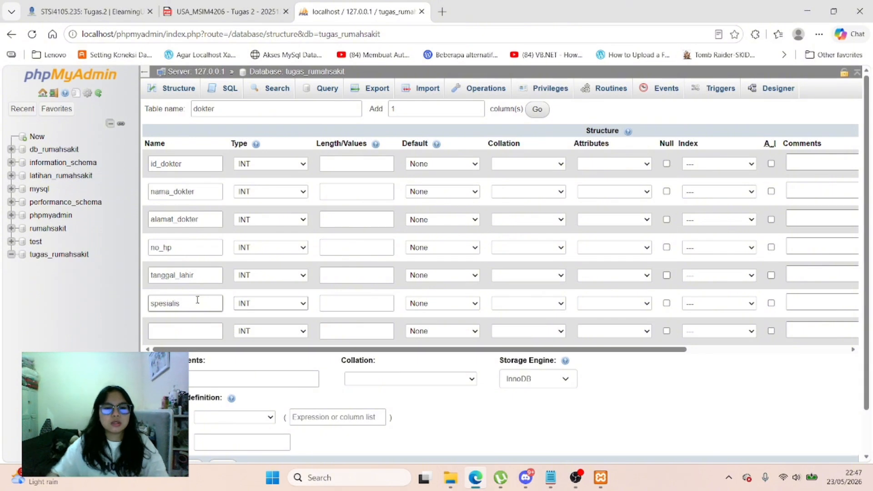
pyautogui.click(197, 336)
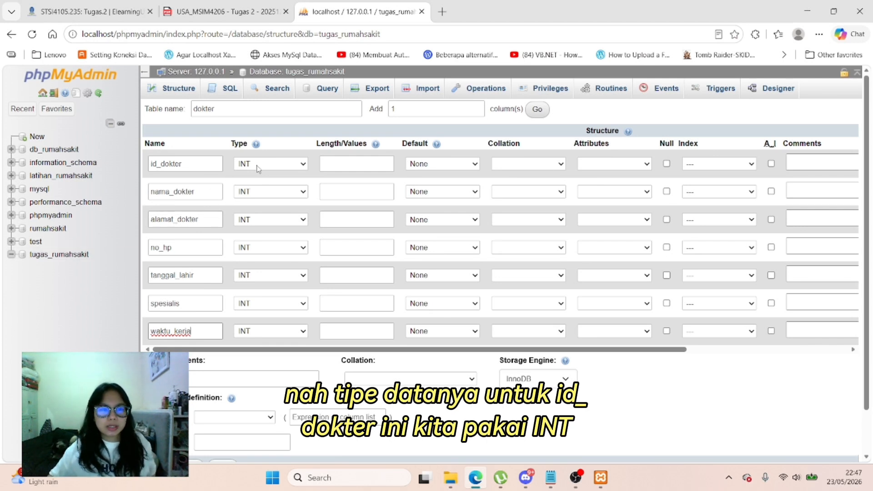
# Step: Set the data type of nama_dokter, alamat_dokter and no_hp to VARCHAR
pyautogui.click(257, 192)
pyautogui.click(258, 220)
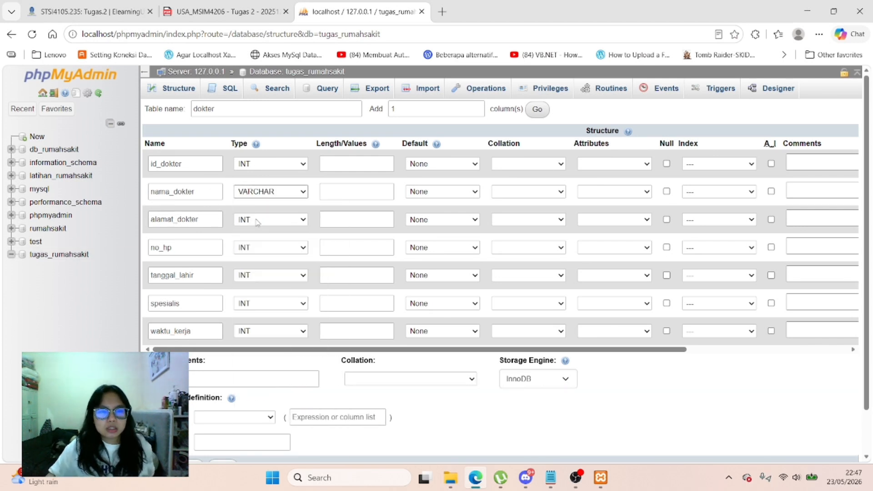
pyautogui.click(258, 219)
pyautogui.click(260, 245)
pyautogui.click(264, 248)
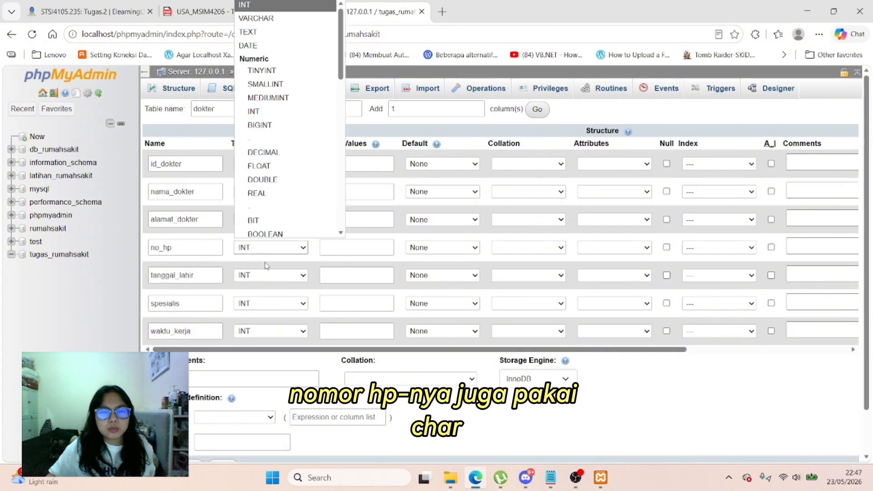
pyautogui.click(256, 18)
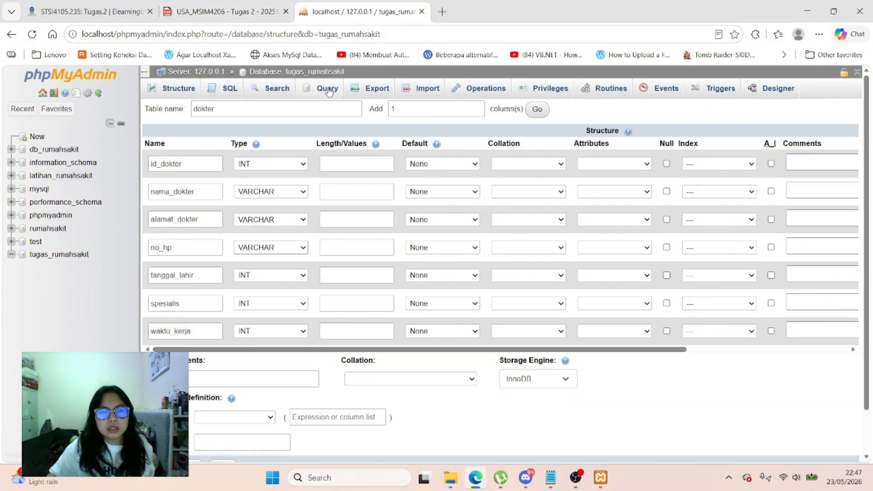
# Step: Set the data type of tanggal_lahir to DATE and of spesialis and waktu_kerja to VARCHAR
pyautogui.click(279, 277)
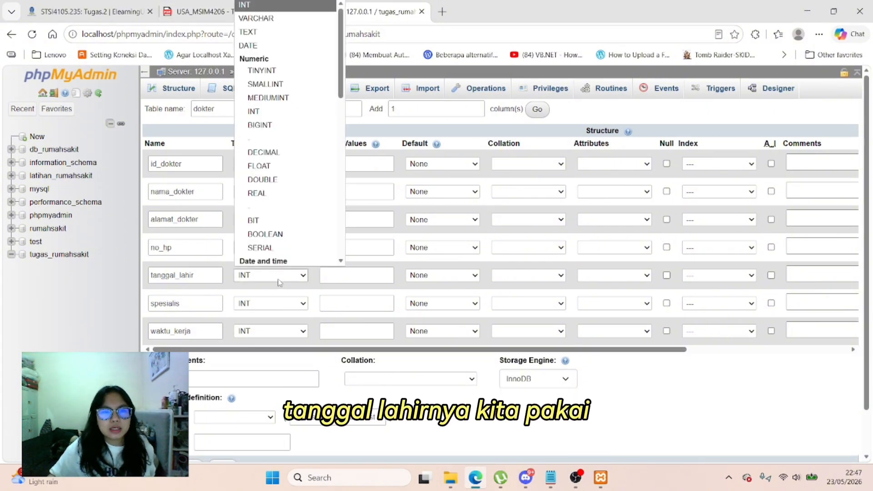
pyautogui.click(294, 46)
pyautogui.click(273, 303)
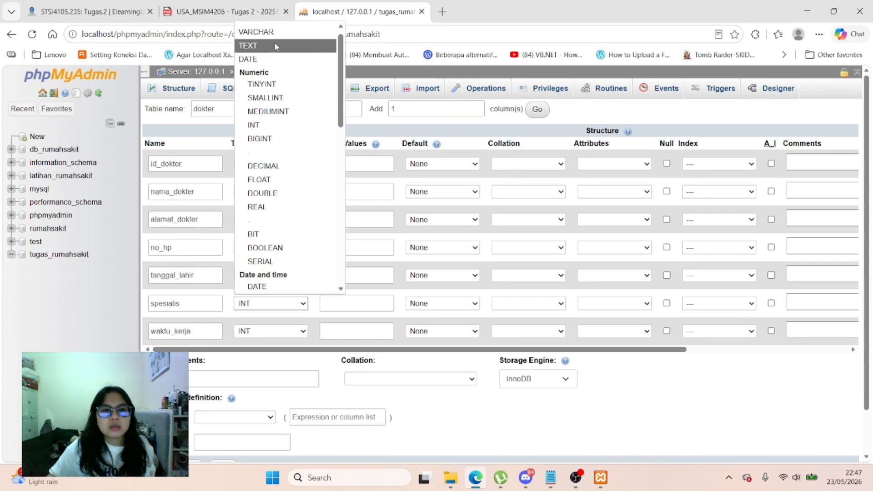
pyautogui.click(254, 29)
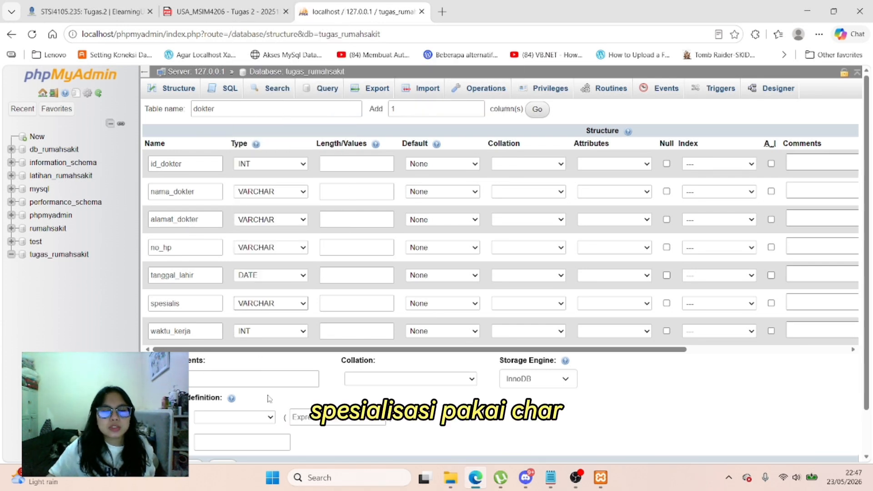
pyautogui.click(278, 331)
pyautogui.click(274, 59)
# Step: Check the dokter column lengths in the Notepad SQL notes and set the length of id_dokter to 3
pyautogui.click(357, 164)
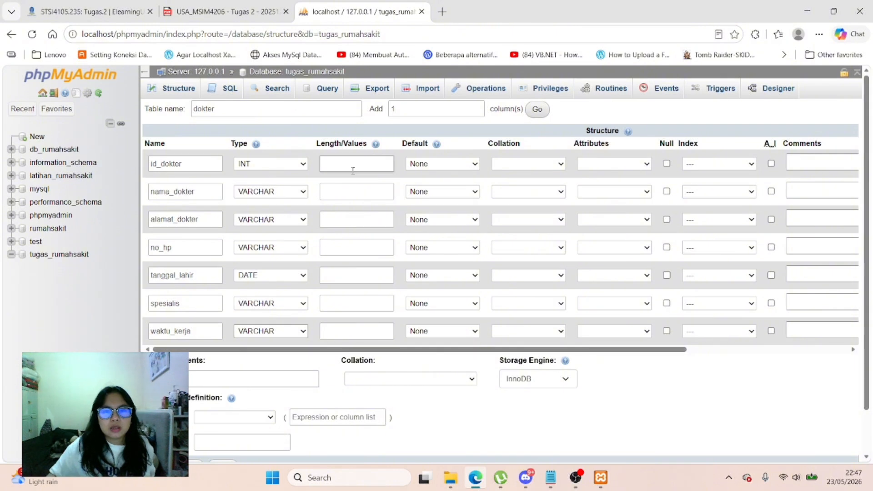
pyautogui.click(550, 478)
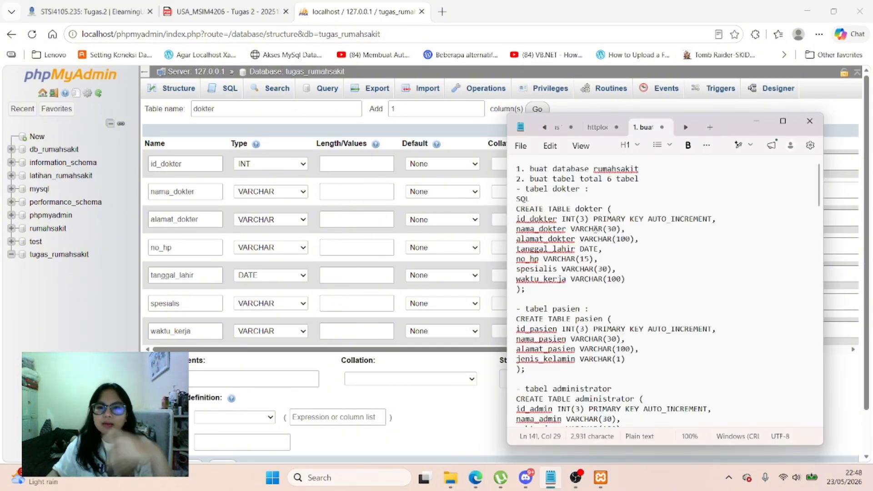
pyautogui.click(324, 166)
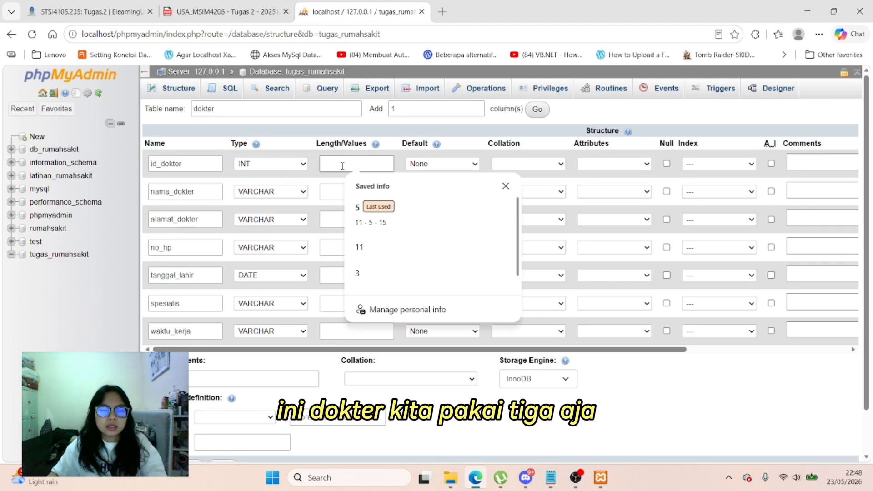
# Step: Set the length of nama_dokter to 30 and of alamat_dokter to 100, following the SQL notes
pyautogui.click(351, 205)
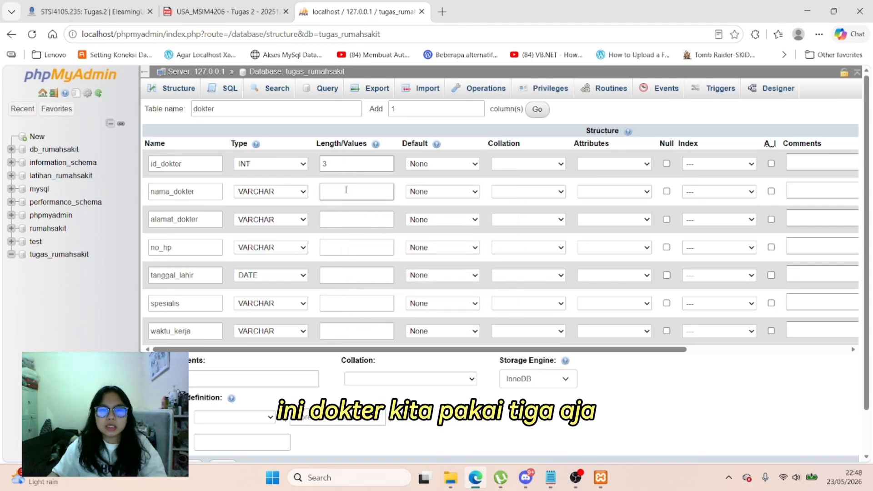
pyautogui.click(546, 485)
pyautogui.click(370, 194)
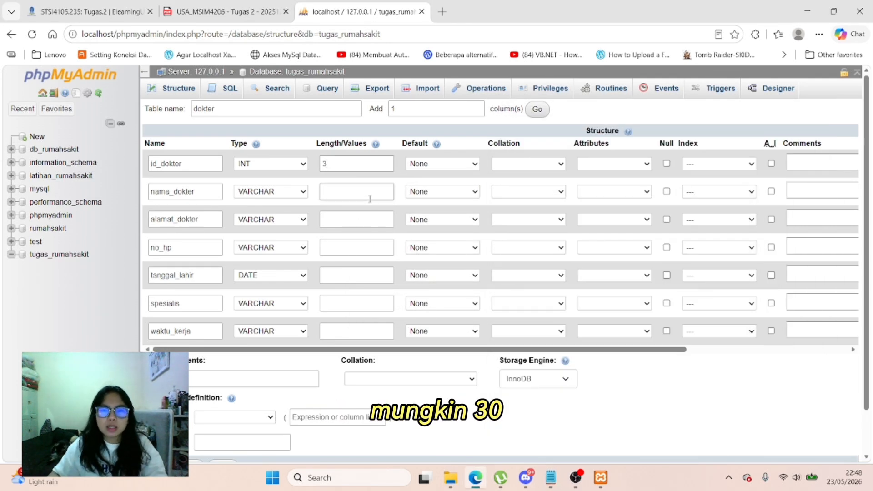
pyautogui.write('30')
pyautogui.click(362, 222)
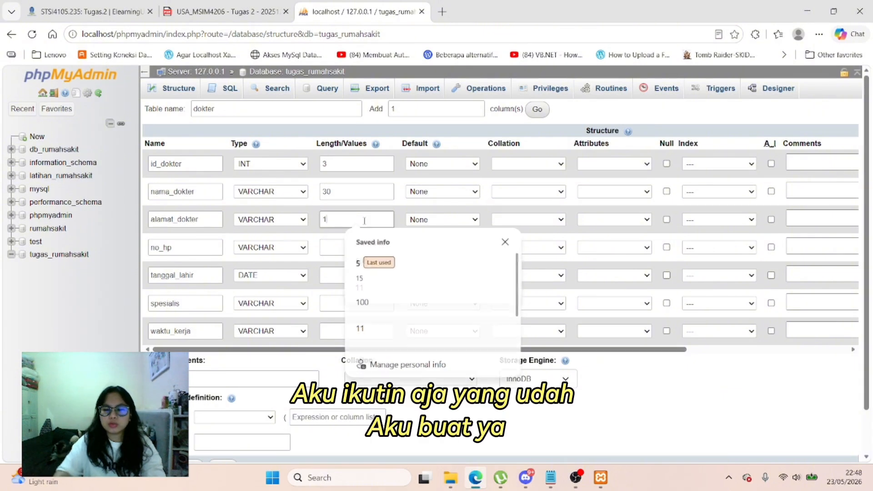
pyautogui.write('100')
# Step: Check the phone number column in the SQL notes and set the length of no_hp to 15
pyautogui.click(357, 251)
pyautogui.click(357, 255)
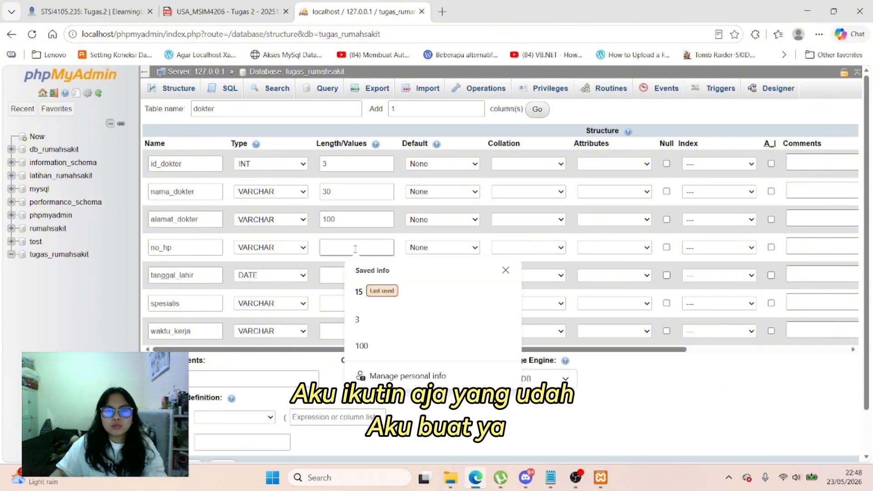
pyautogui.click(547, 480)
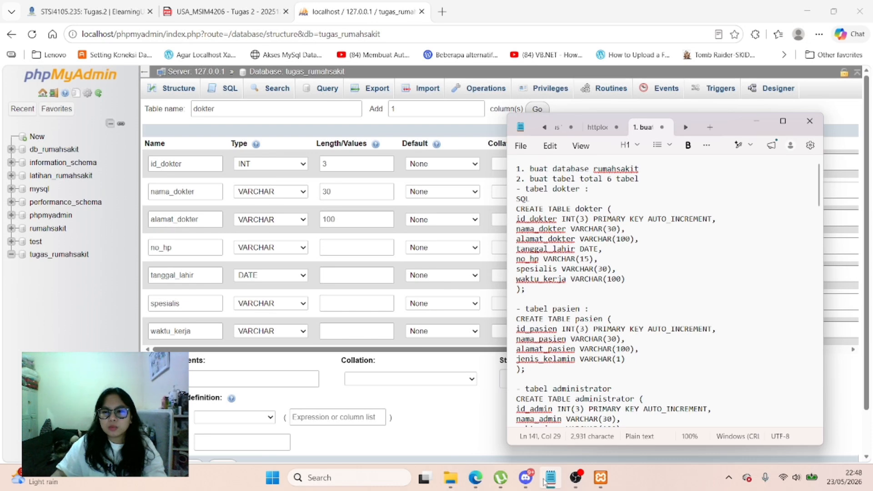
pyautogui.click(547, 479)
pyautogui.write('15')
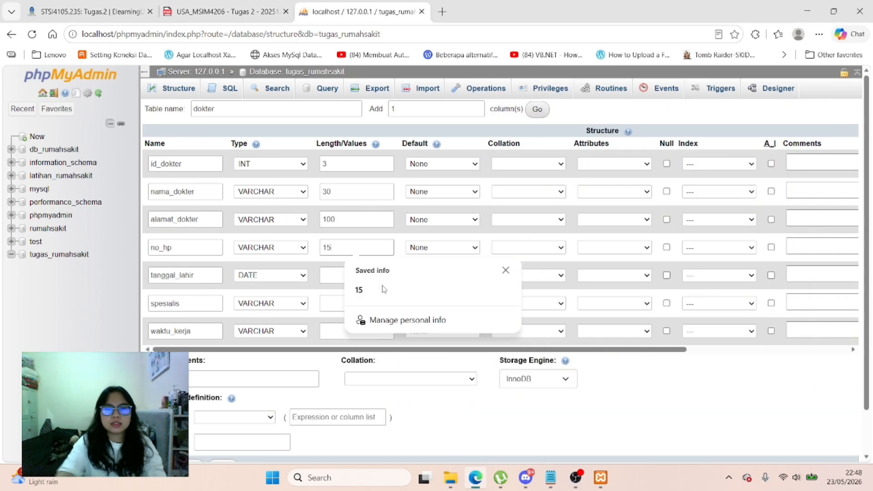
# Step: Check the remaining dokter columns in the SQL notes and set the length of spesialis to 30 and of waktu_kerja to 100
pyautogui.click(335, 274)
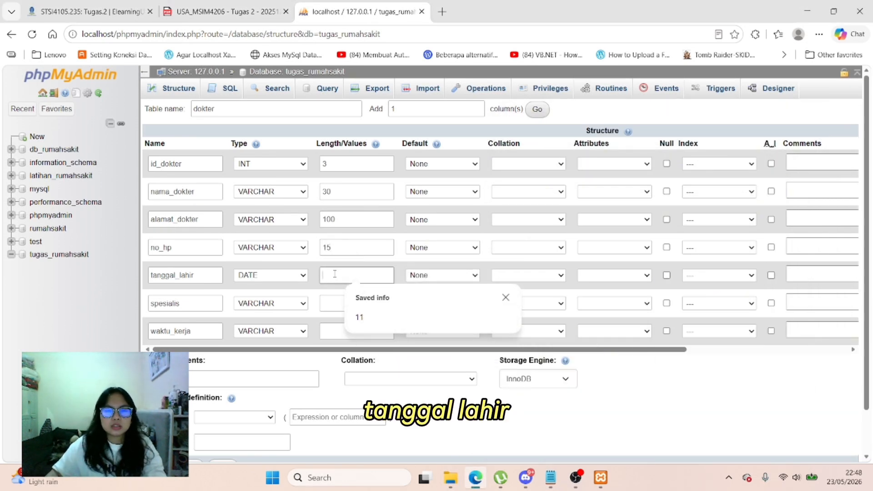
pyautogui.click(552, 480)
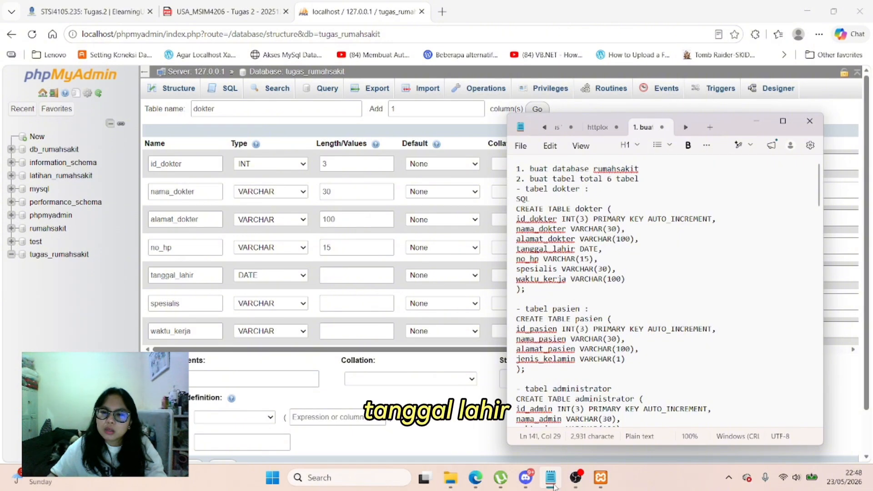
pyautogui.click(553, 484)
pyautogui.click(364, 305)
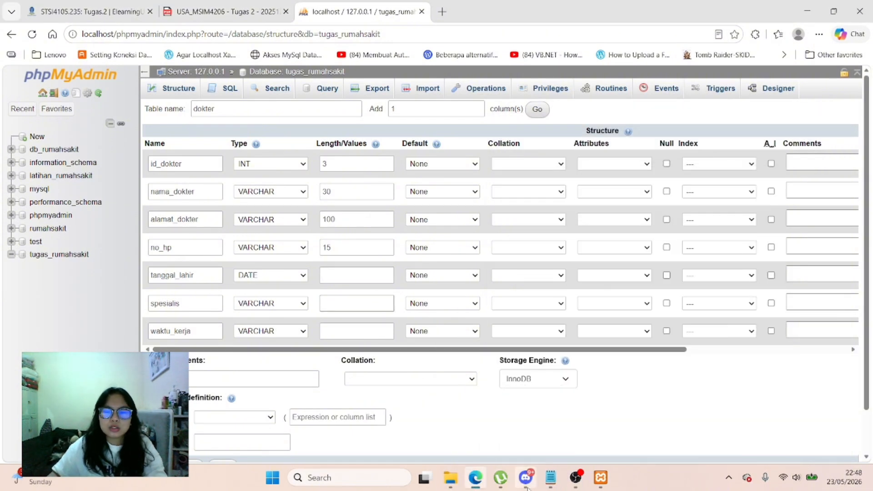
pyautogui.click(551, 480)
pyautogui.click(551, 485)
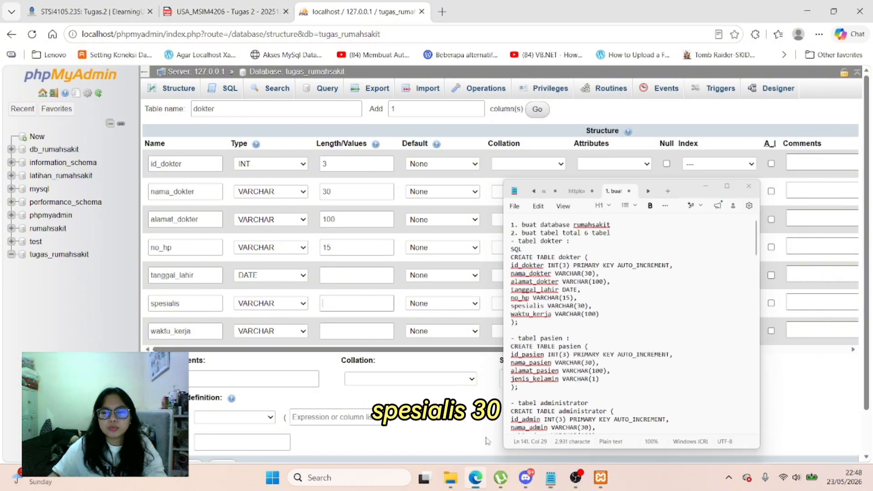
pyautogui.click(382, 331)
pyautogui.write('100')
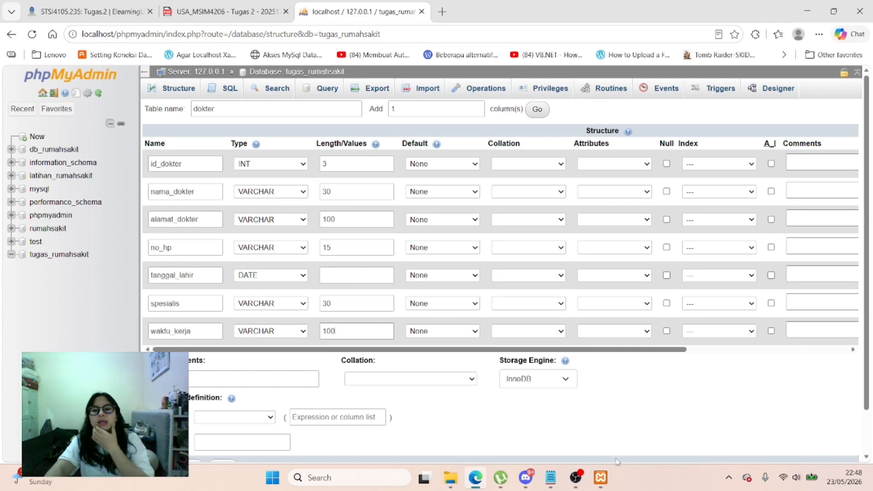
# Step: Check the id_dokter definition in the SQL notes, make id_dokter an auto-incrementing primary key and save the dokter table
pyautogui.click(557, 487)
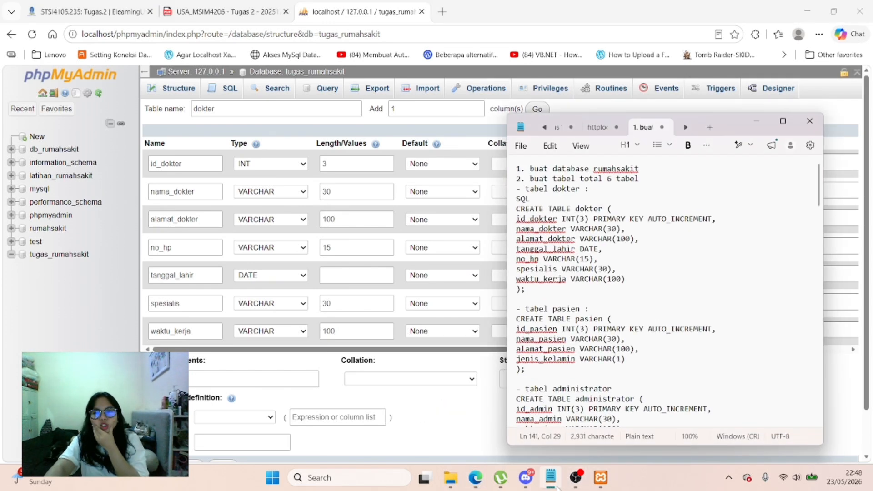
pyautogui.moveTo(649, 219); pyautogui.dragTo(713, 219)
pyautogui.click(660, 211)
pyautogui.moveTo(653, 219); pyautogui.dragTo(709, 230)
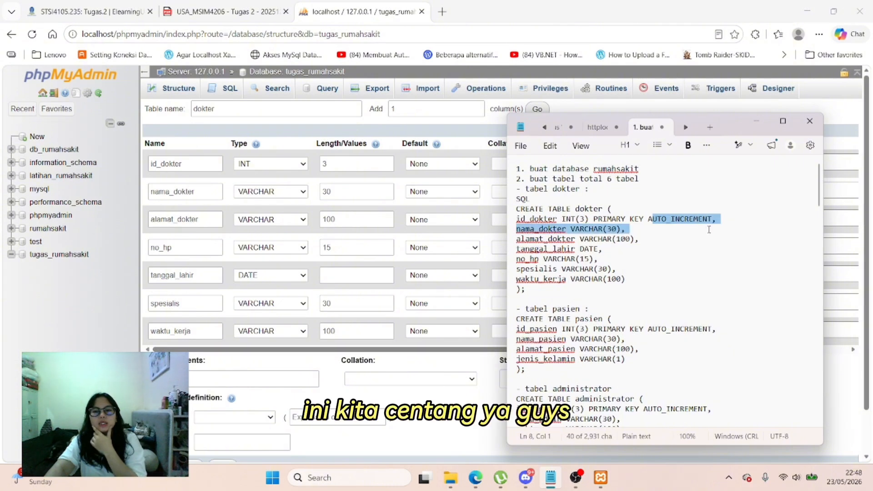
pyautogui.click(757, 121)
pyautogui.click(771, 165)
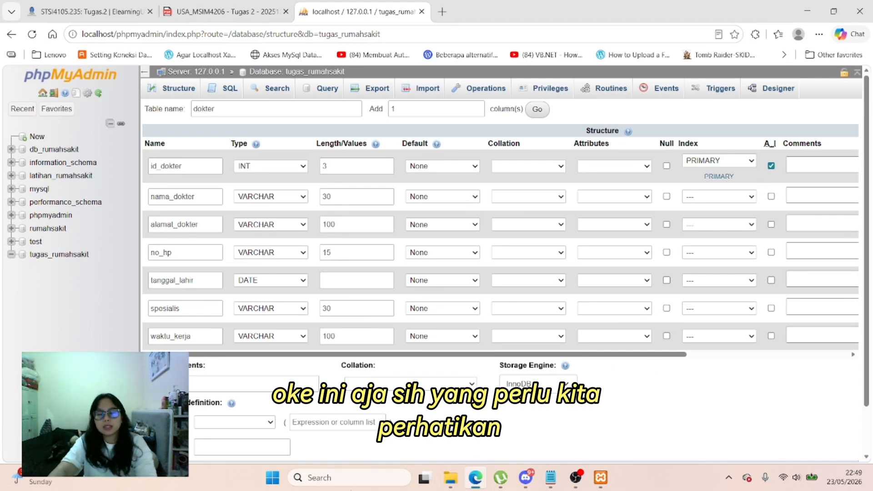
pyautogui.scroll(-1, 555, 297)
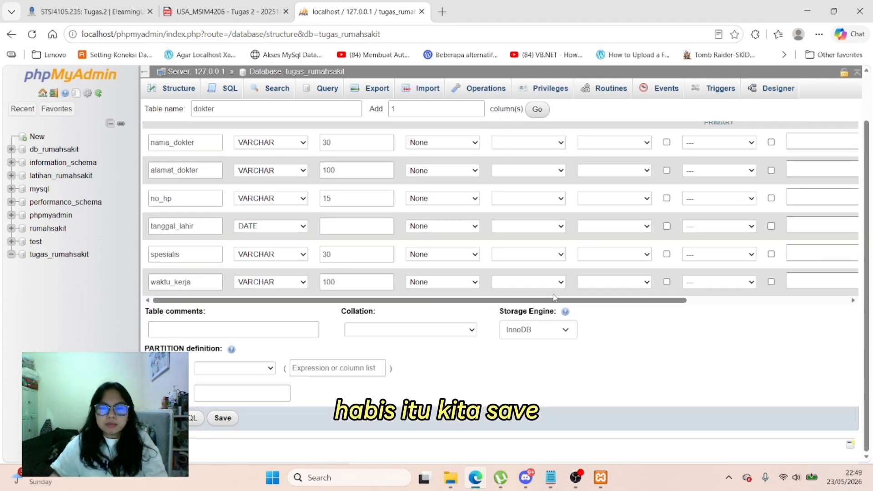
pyautogui.click(223, 418)
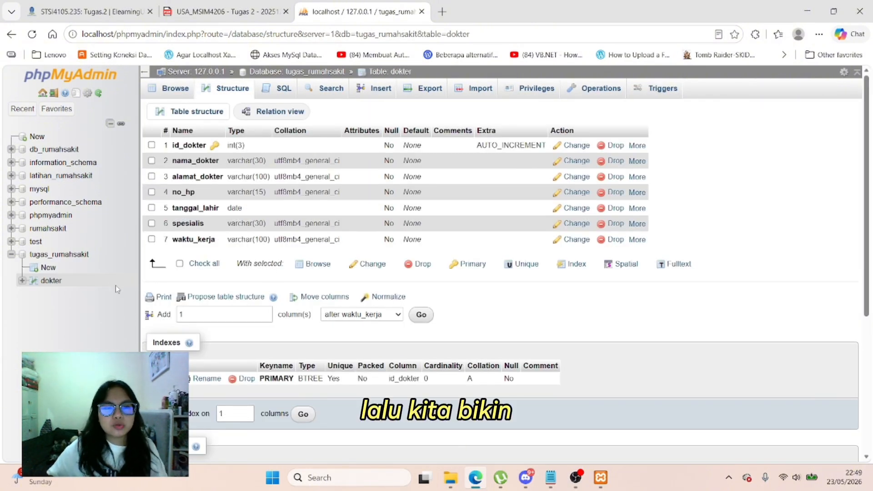
# Step: Open the SQL query editor for the tugas_rumahsakit database
pyautogui.click(48, 269)
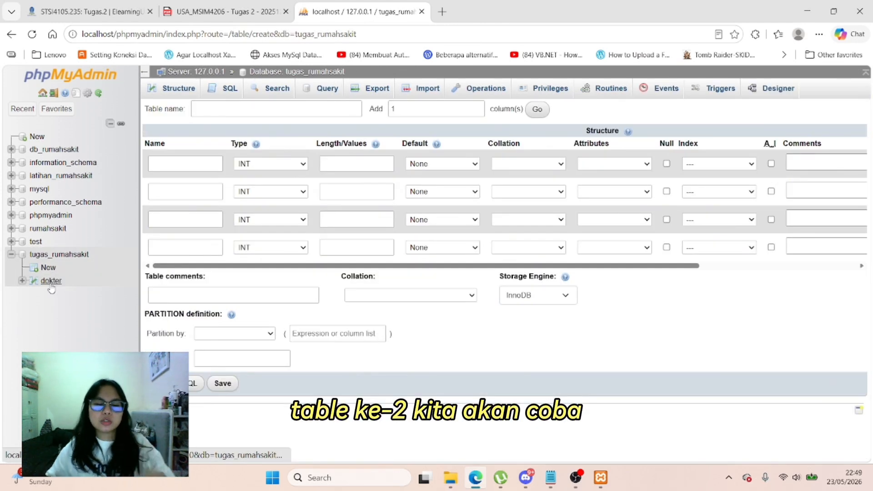
pyautogui.click(57, 255)
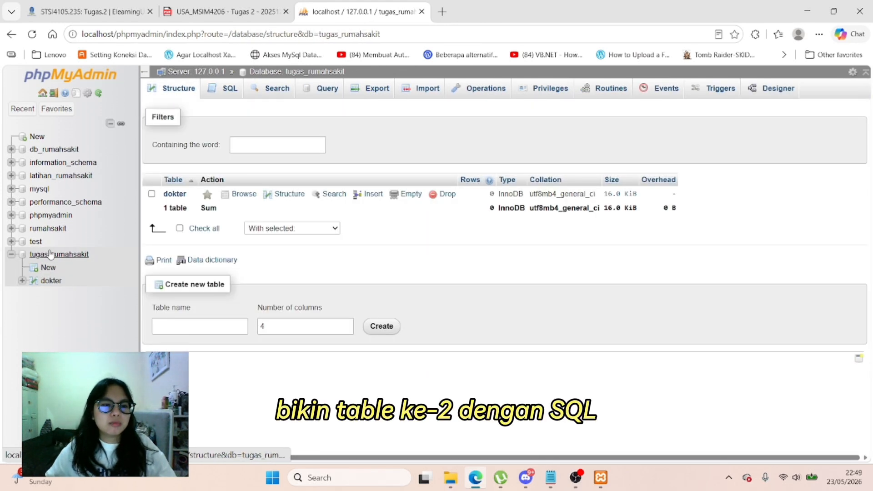
pyautogui.click(225, 88)
pyautogui.click(75, 255)
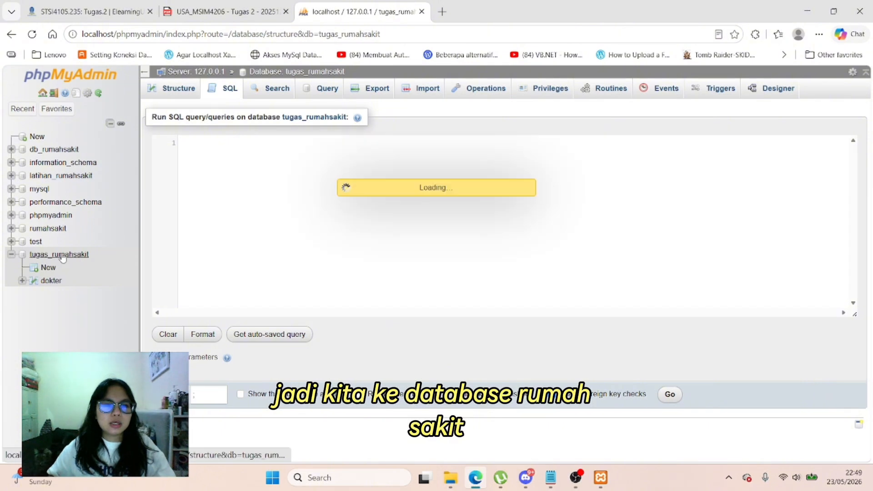
pyautogui.click(229, 89)
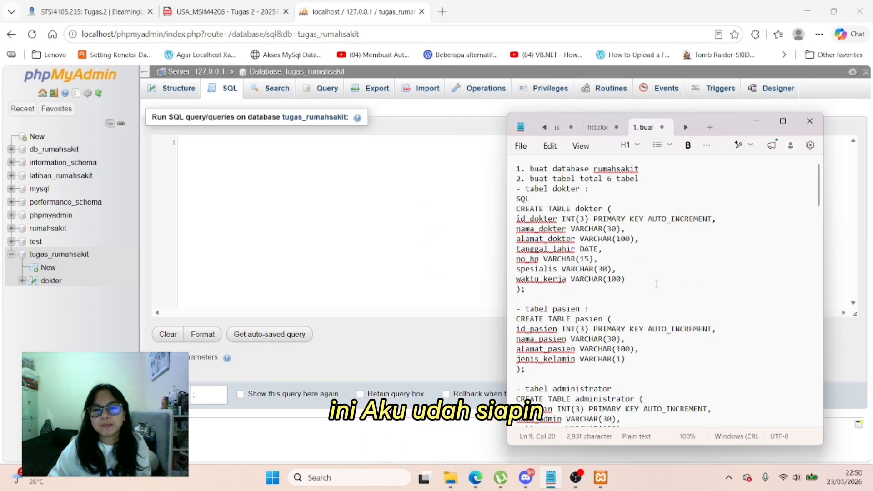
# Step: Create the pasien table by running its CREATE TABLE statement from the SQL notes, with id_pasien, nama_pasien, alamat_pasien and jenis_kelamin
pyautogui.scroll(-2, 657, 282)
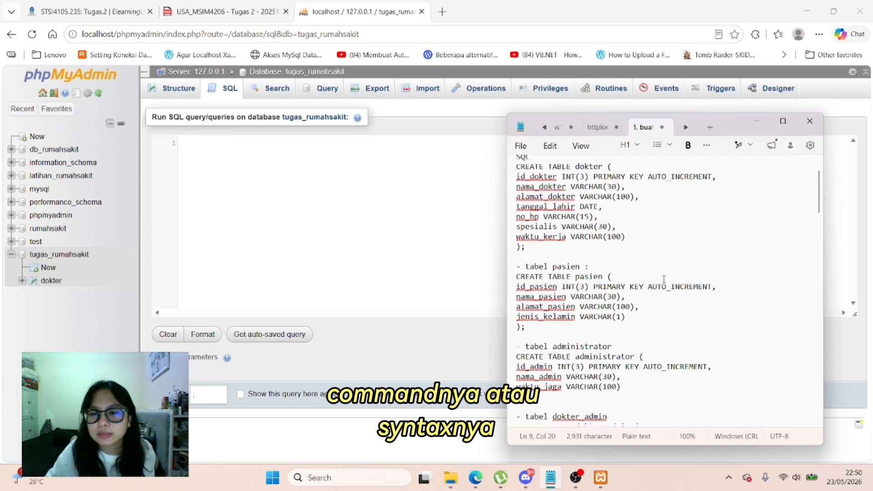
pyautogui.scroll(-1, 664, 279)
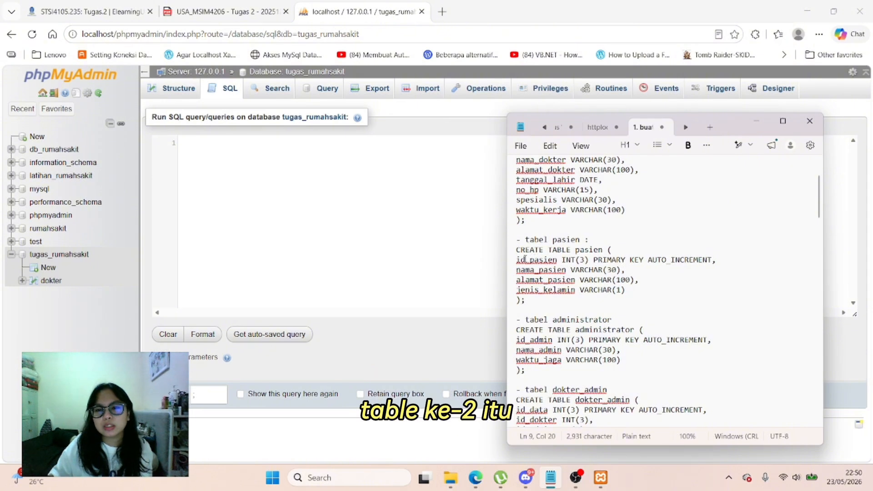
pyautogui.moveTo(516, 249); pyautogui.dragTo(540, 309)
pyautogui.hotkey('ctrl', 'c')
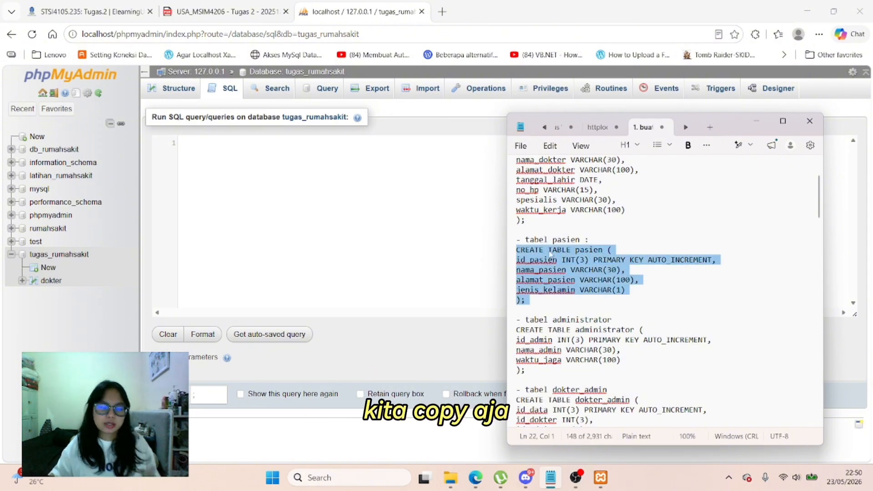
pyautogui.click(325, 196)
pyautogui.hotkey('ctrl', 'v')
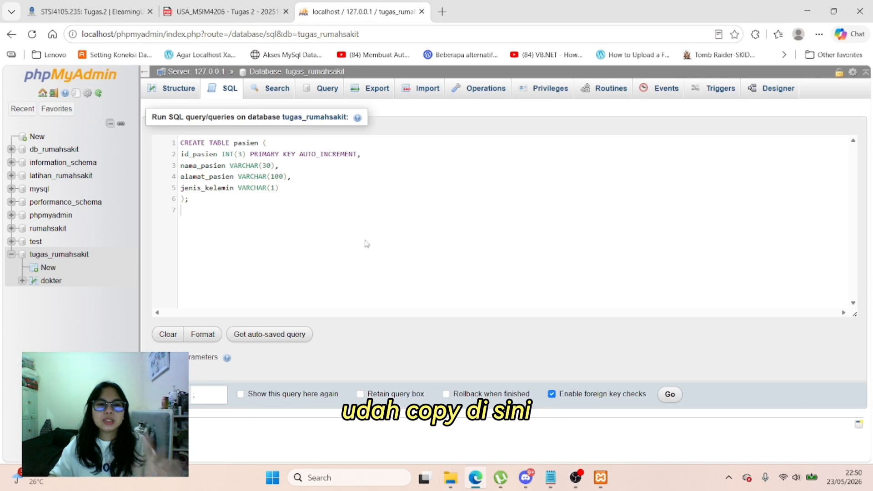
pyautogui.click(670, 395)
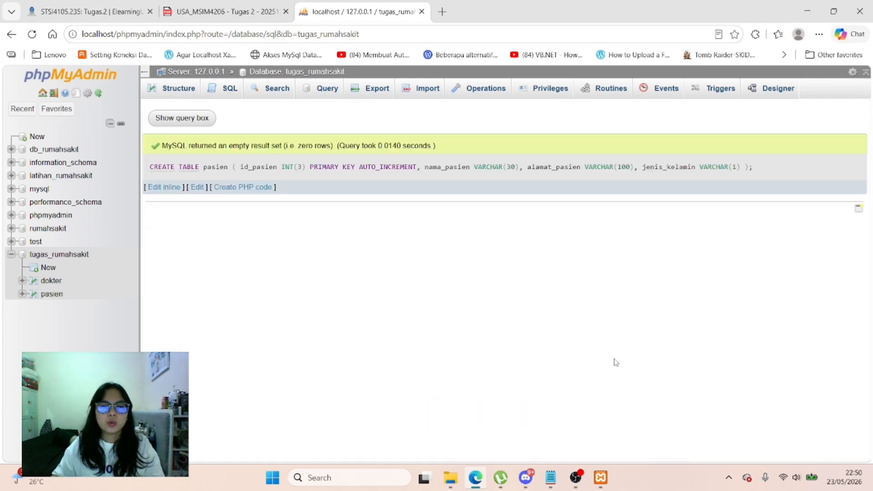
# Step: Create the administrator table by running its CREATE TABLE statement from the SQL notes, with id_admin, nama_admin and waktu_jaga
pyautogui.click(72, 258)
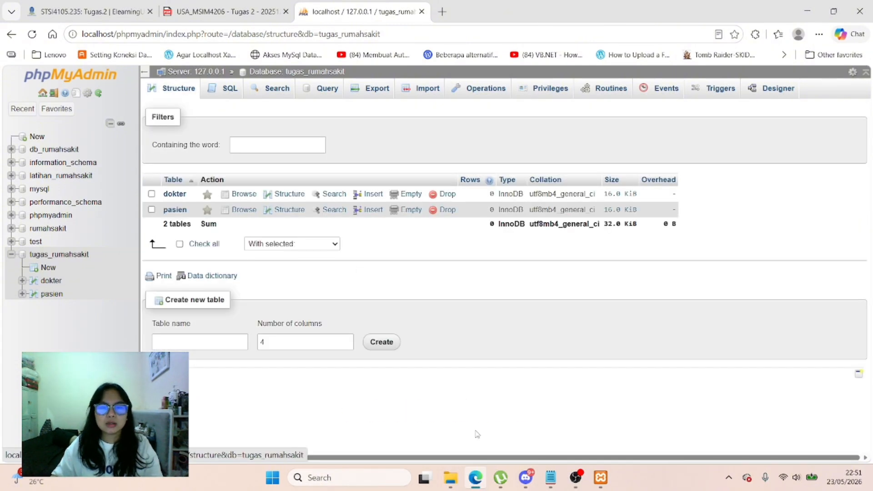
pyautogui.click(550, 477)
pyautogui.moveTo(517, 269); pyautogui.dragTo(530, 310)
pyautogui.hotkey('ctrl', 'c')
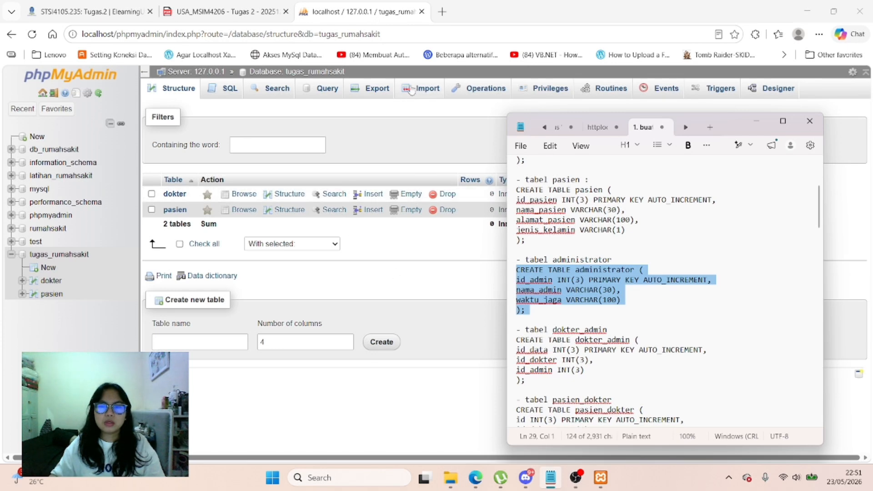
pyautogui.click(240, 92)
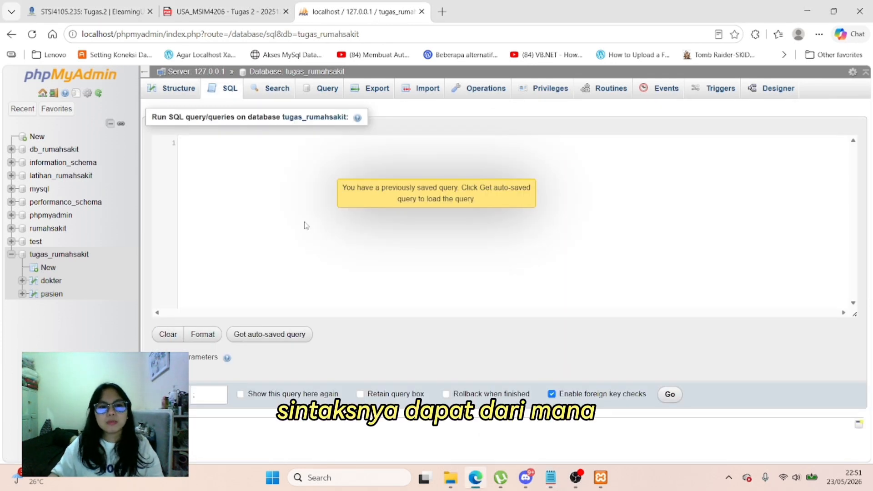
pyautogui.hotkey('ctrl', 'v')
pyautogui.click(670, 394)
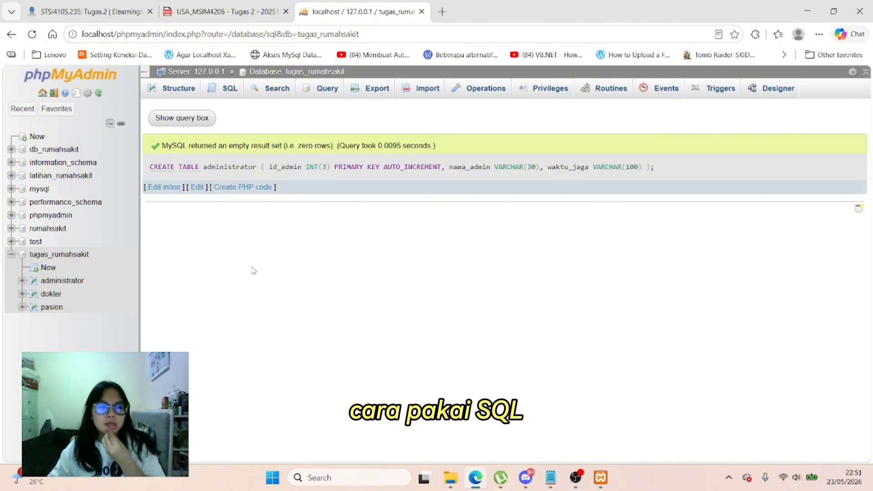
# Step: Create the dokter_admin table by running its CREATE TABLE statement from the SQL notes, with id_data, id_dokter and id_admin
pyautogui.click(66, 256)
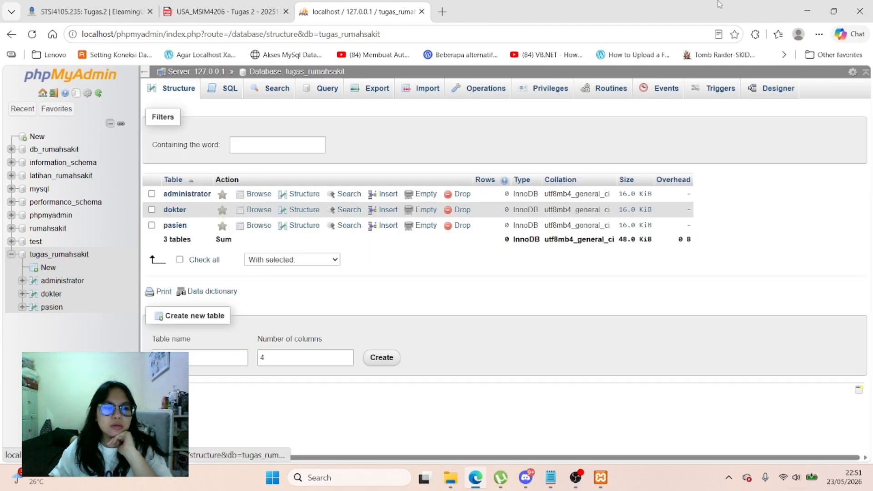
pyautogui.click(225, 88)
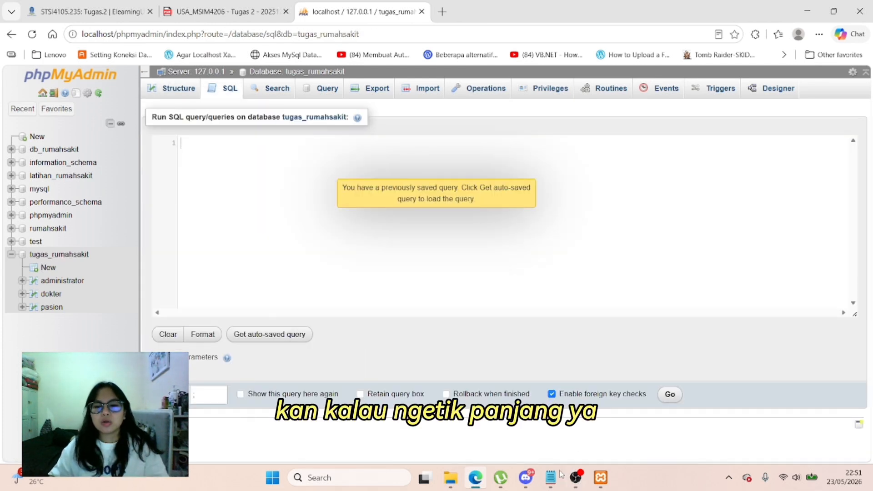
pyautogui.click(551, 477)
pyautogui.scroll(-4, 518, 239)
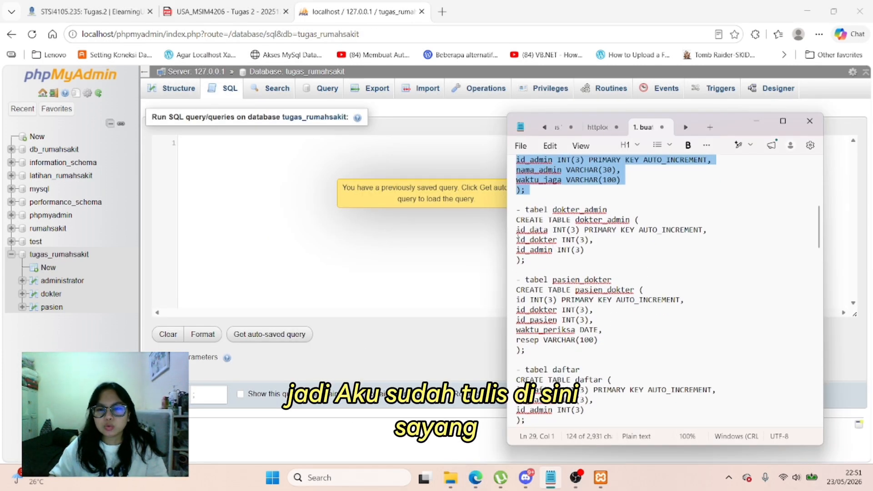
pyautogui.moveTo(517, 220); pyautogui.dragTo(518, 269)
pyautogui.hotkey('ctrl', 'c')
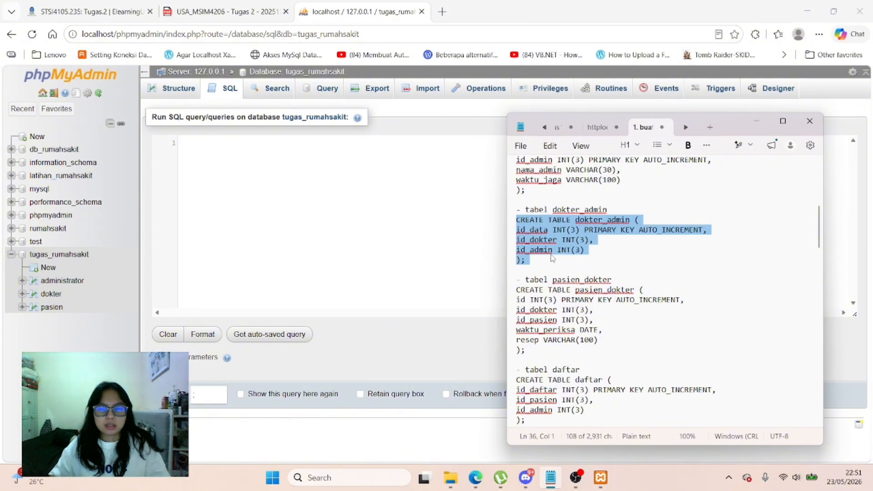
pyautogui.click(289, 179)
pyautogui.hotkey('ctrl', 'v')
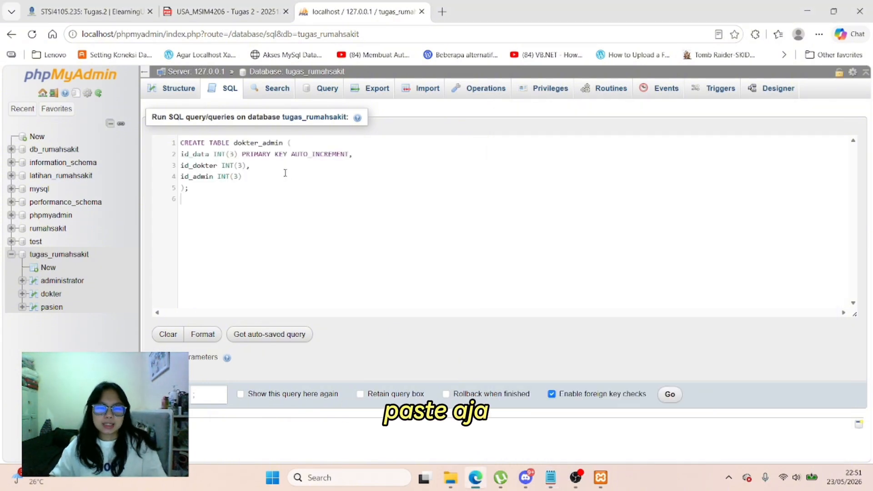
pyautogui.click(673, 395)
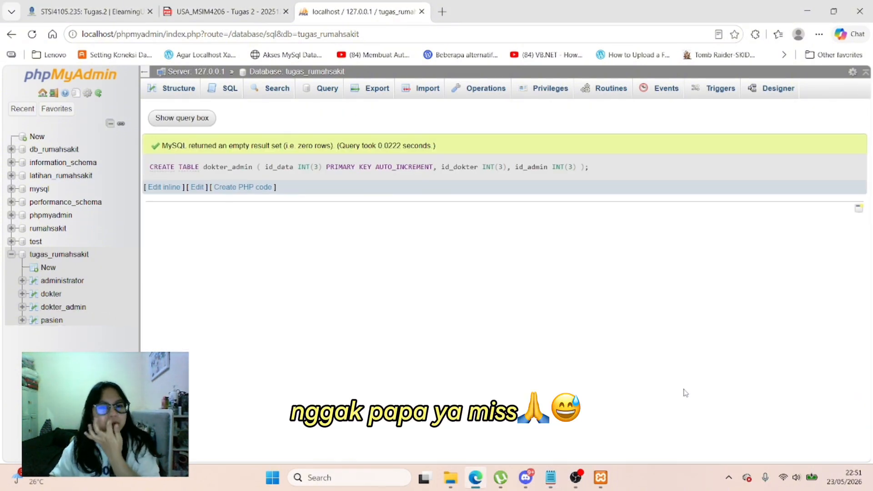
# Step: Create the pasien_dokter table by running its CREATE TABLE statement from the SQL notes, with id, id_dokter, id_pasien, waktu_periksa and resep
pyautogui.click(59, 255)
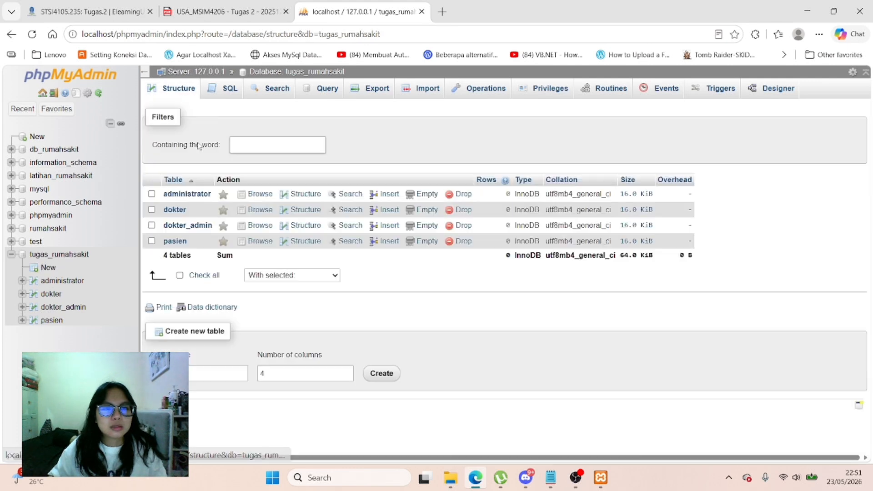
pyautogui.click(227, 93)
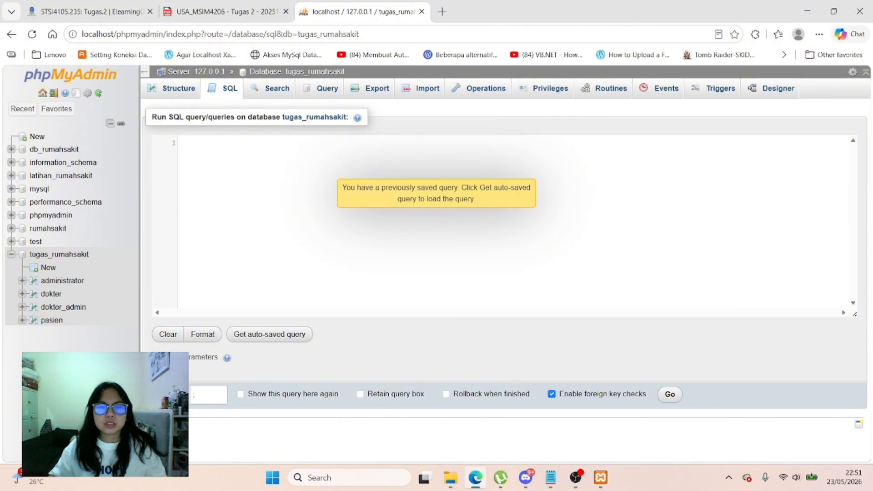
pyautogui.click(551, 477)
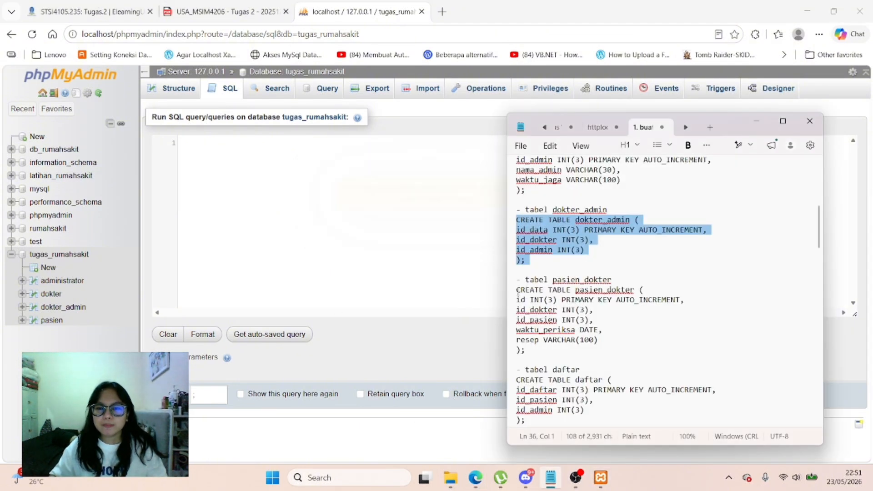
pyautogui.moveTo(517, 290); pyautogui.dragTo(588, 349)
pyautogui.hotkey('ctrl', 'c')
pyautogui.click(303, 208)
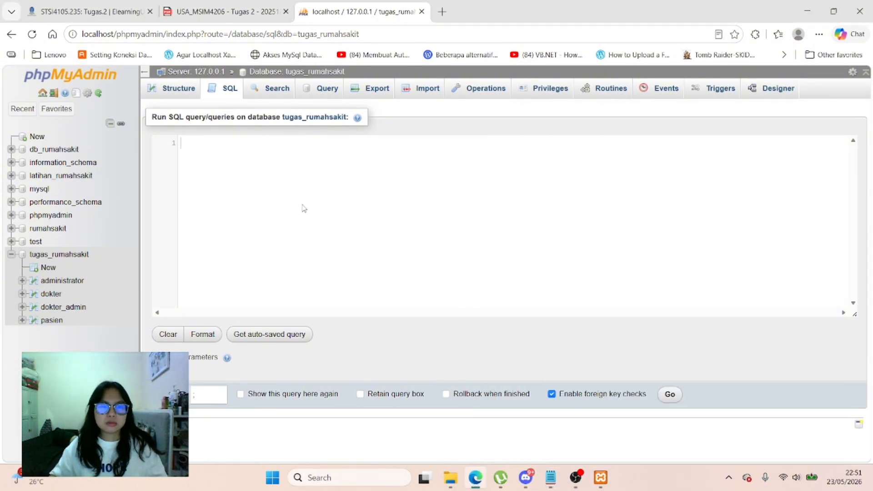
pyautogui.hotkey('ctrl', 'v')
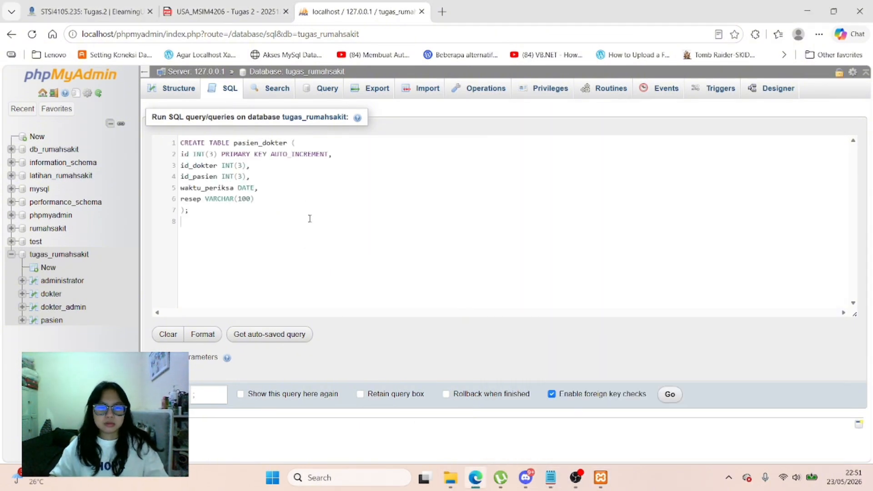
pyautogui.click(664, 396)
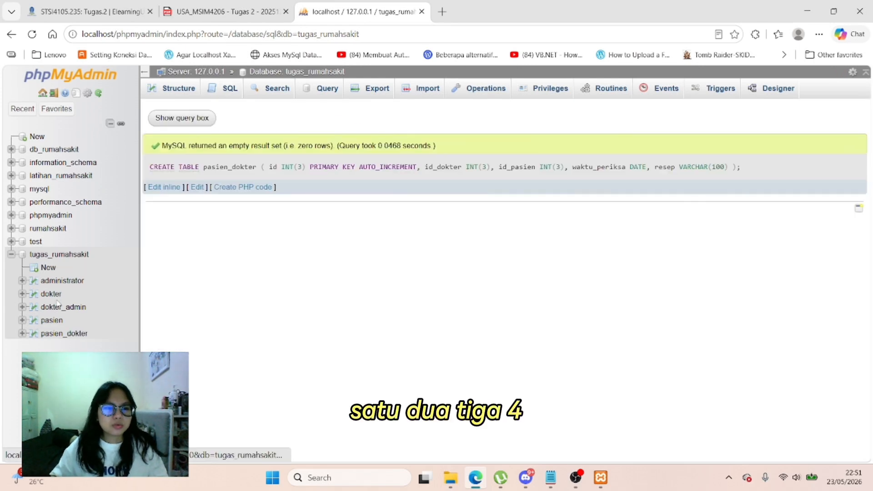
# Step: Create the daftar table by running its CREATE TABLE statement from the SQL notes, with id_daftar, id_pasien and id_admin
pyautogui.click(73, 254)
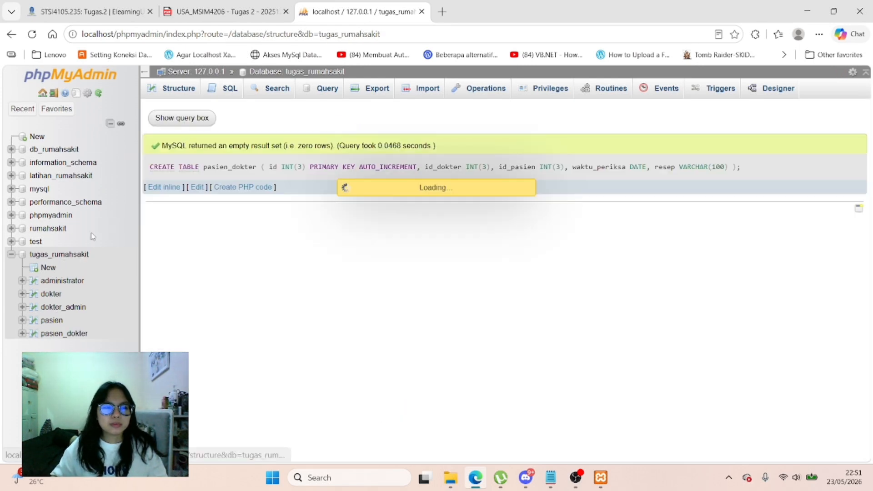
pyautogui.click(221, 96)
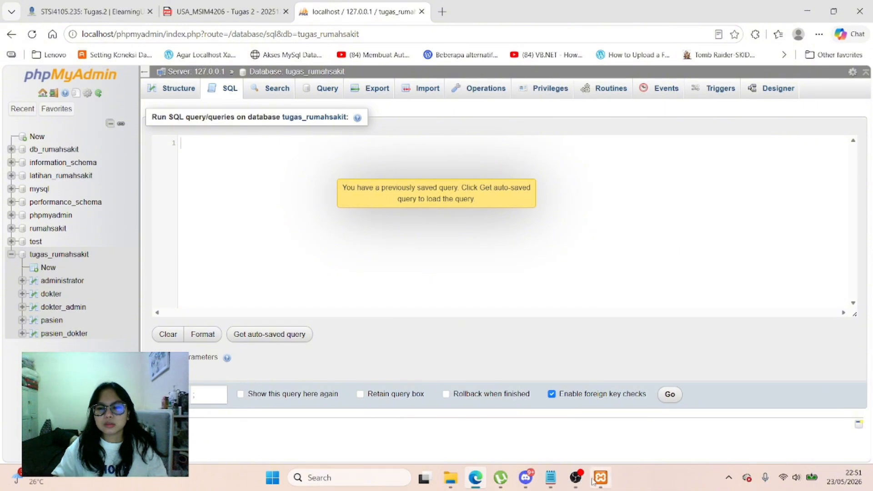
pyautogui.click(550, 478)
pyautogui.scroll(-2, 590, 333)
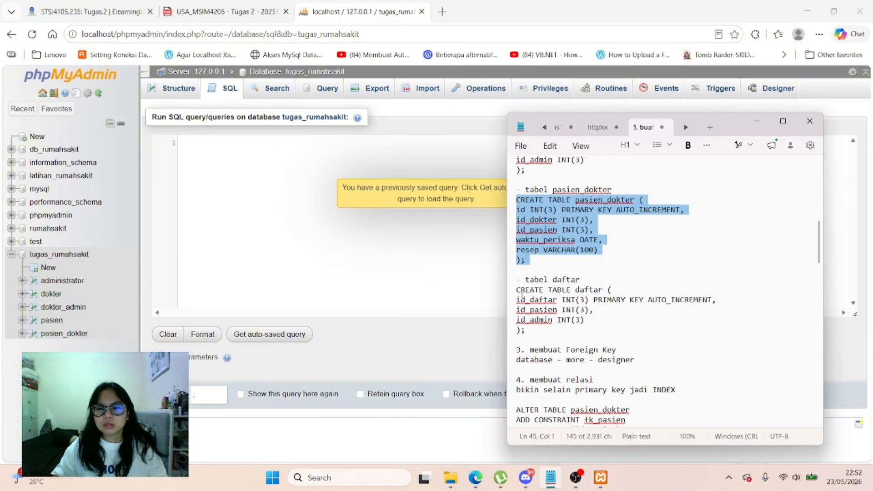
pyautogui.moveTo(517, 290); pyautogui.dragTo(525, 330)
pyautogui.hotkey('ctrl', 'c')
pyautogui.click(303, 218)
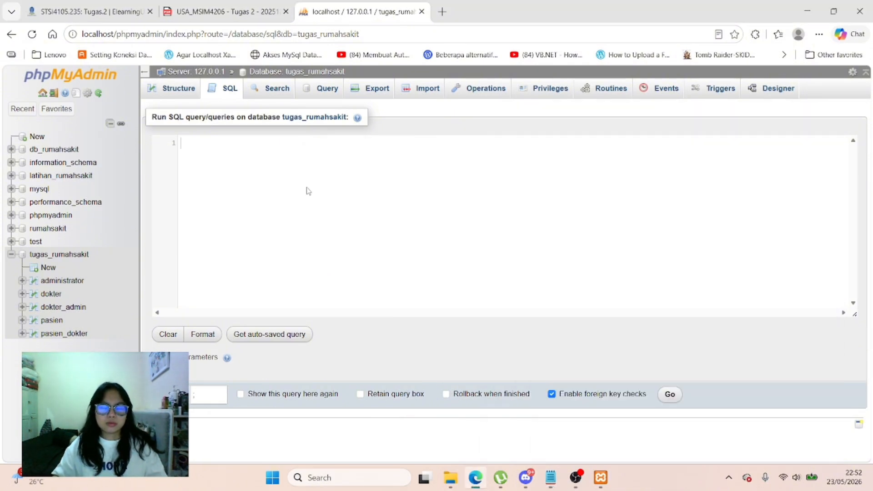
pyautogui.hotkey('ctrl', 'v')
pyautogui.click(671, 394)
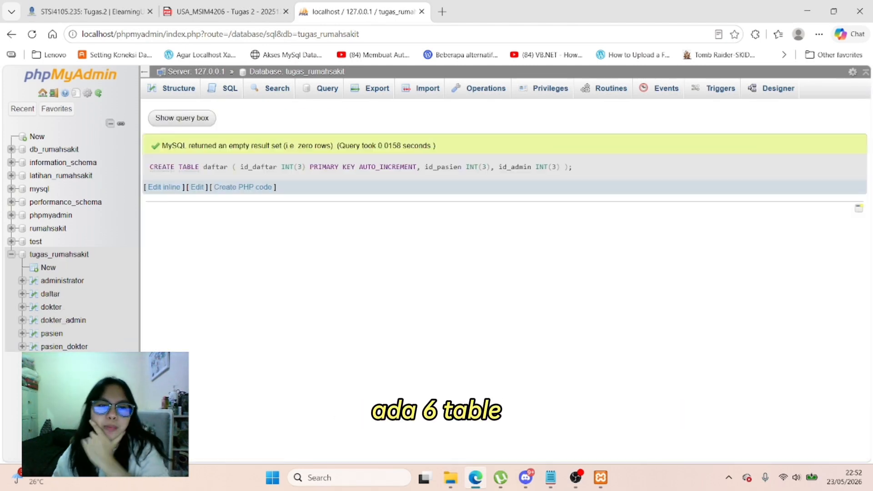
# Step: Compare the column structure of the pasien table with the pasien attributes in the assignment's ERD
pyautogui.click(205, 12)
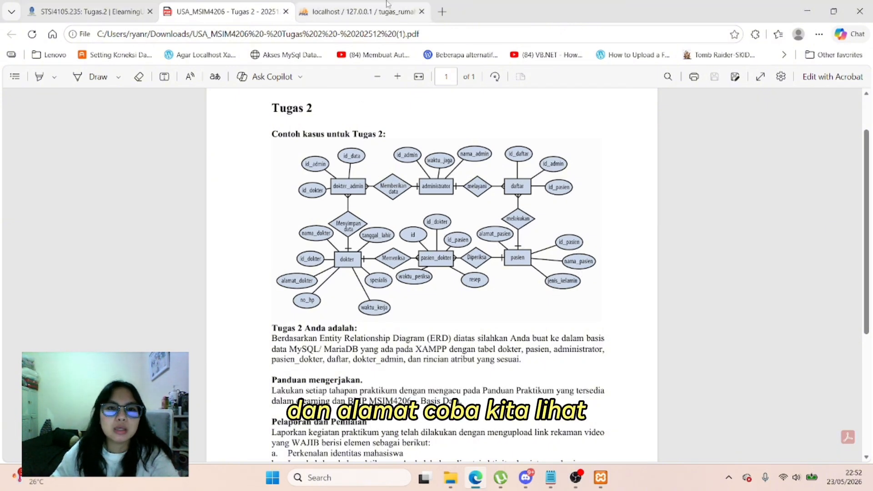
pyautogui.click(361, 12)
pyautogui.click(45, 335)
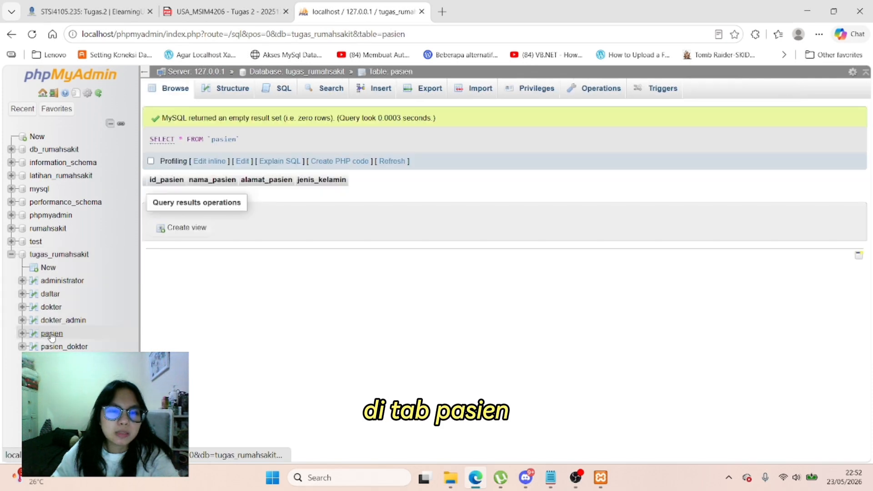
pyautogui.click(221, 90)
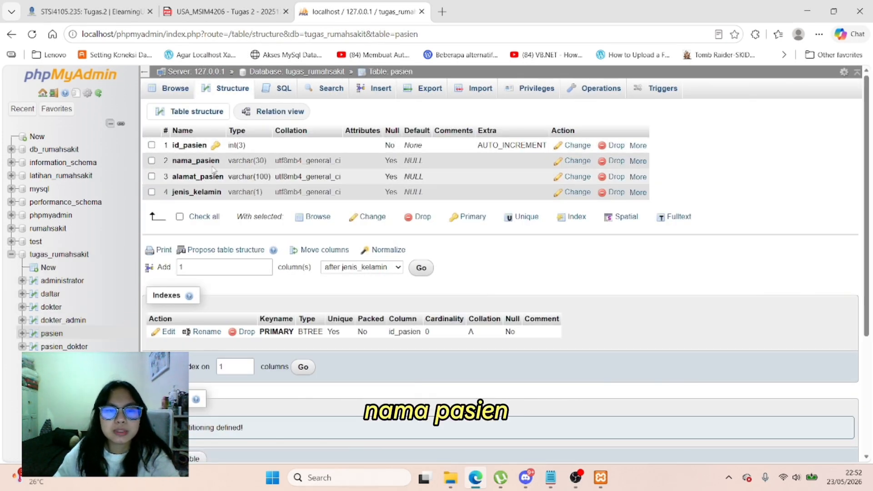
pyautogui.click(223, 11)
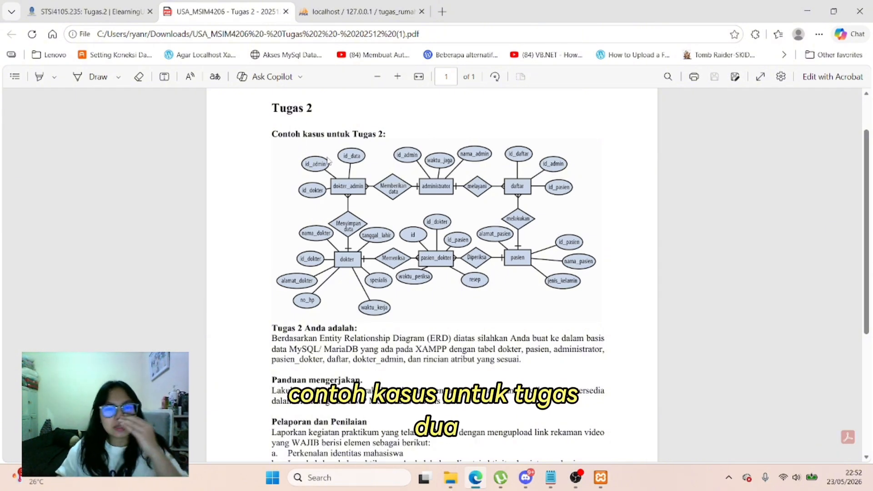
pyautogui.click(347, 9)
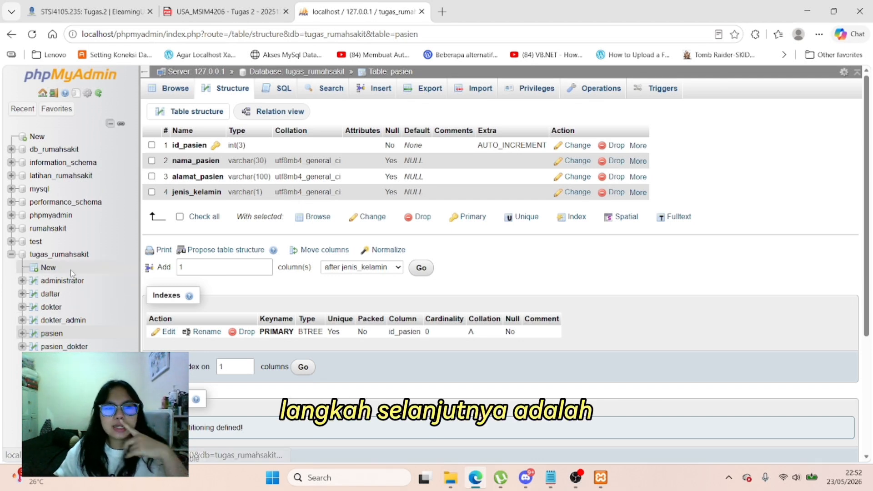
# Step: Check the foreign key instructions in the SQL notes and open the overview of the tugas_rumahsakit database
pyautogui.click(550, 477)
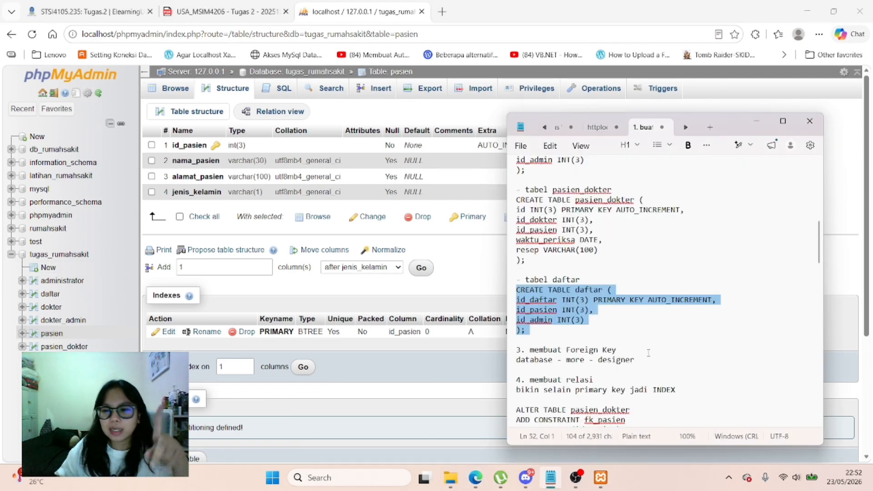
pyautogui.click(613, 361)
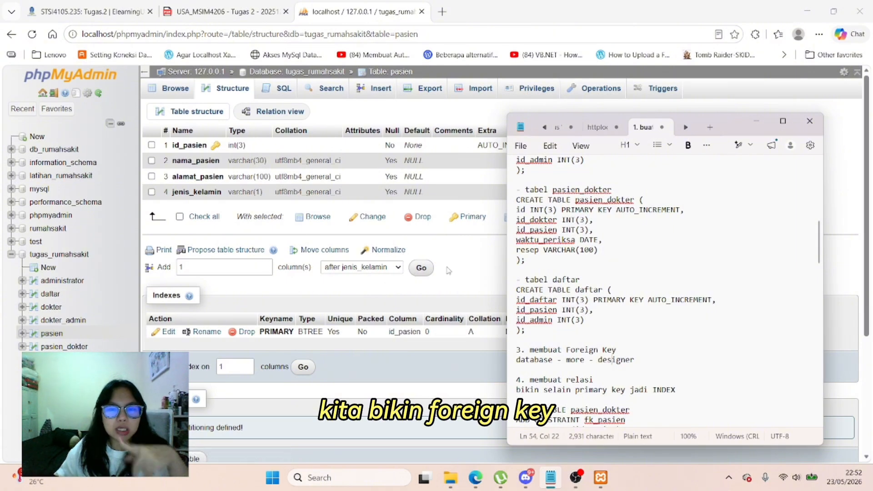
pyautogui.click(471, 298)
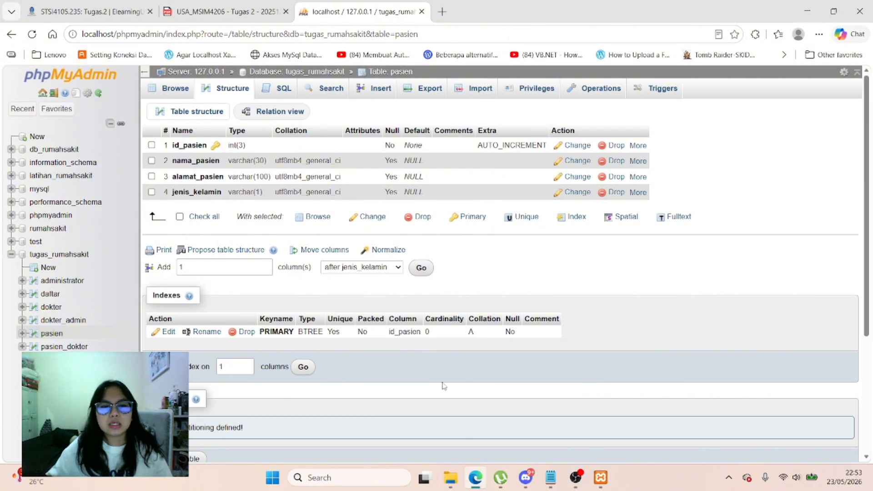
pyautogui.click(59, 254)
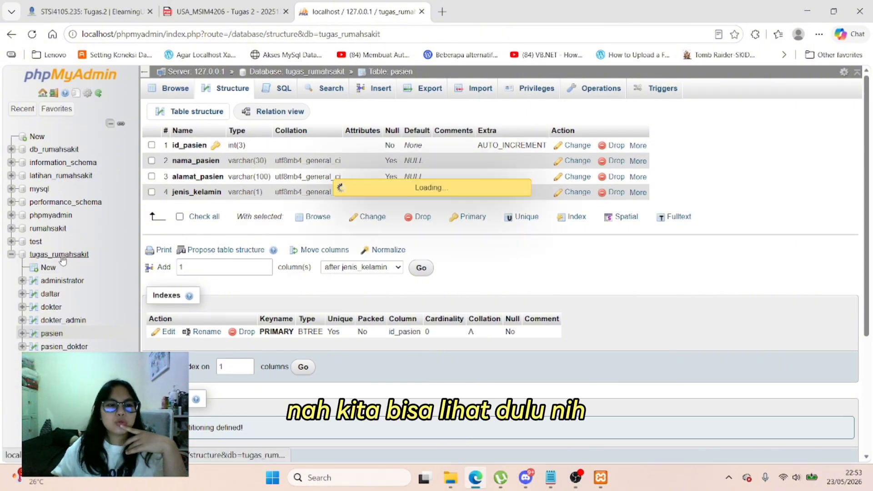
# Step: Open the designer diagram of tugas_rumahsakit and spread the dokter, administrator and daftar tables apart so they do not overlap
pyautogui.click(770, 89)
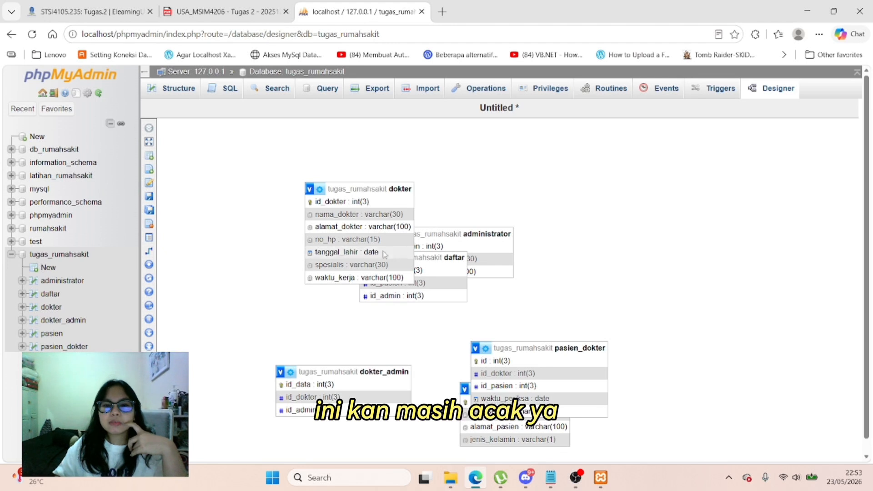
pyautogui.moveTo(377, 191); pyautogui.dragTo(325, 181)
pyautogui.moveTo(382, 234); pyautogui.dragTo(490, 224)
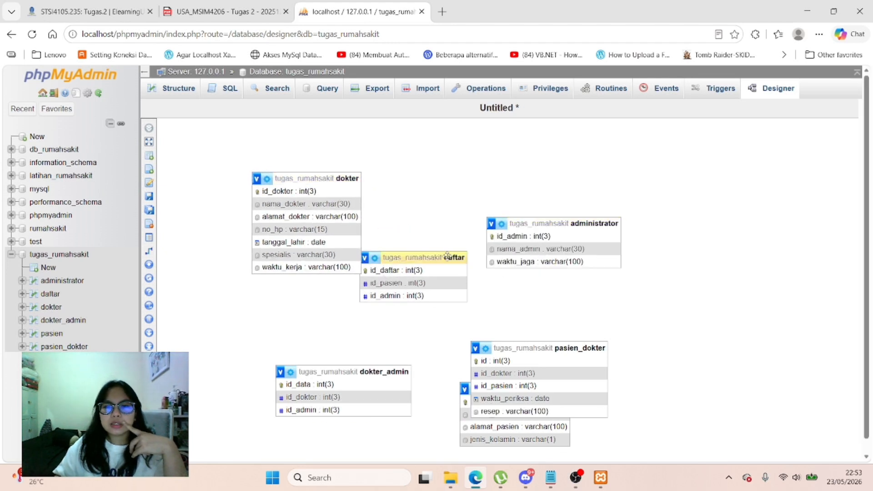
pyautogui.moveTo(446, 258); pyautogui.dragTo(454, 199)
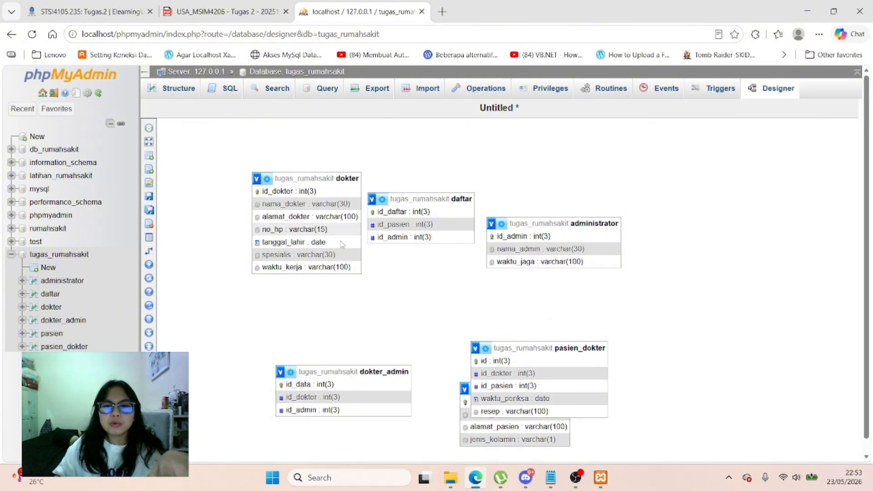
pyautogui.click(179, 88)
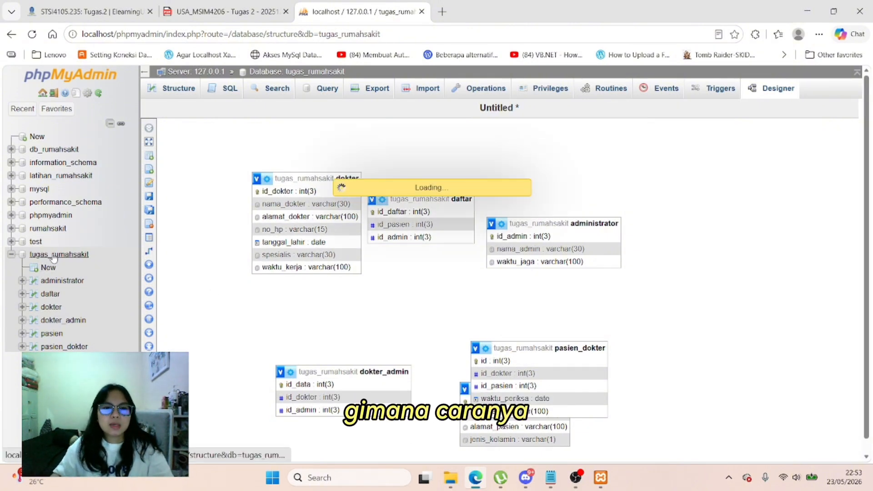
# Step: Check the relation instructions in the SQL notes and look through the columns of the administrator, dokter, dokter_admin and pasien_dokter tables
pyautogui.click(551, 477)
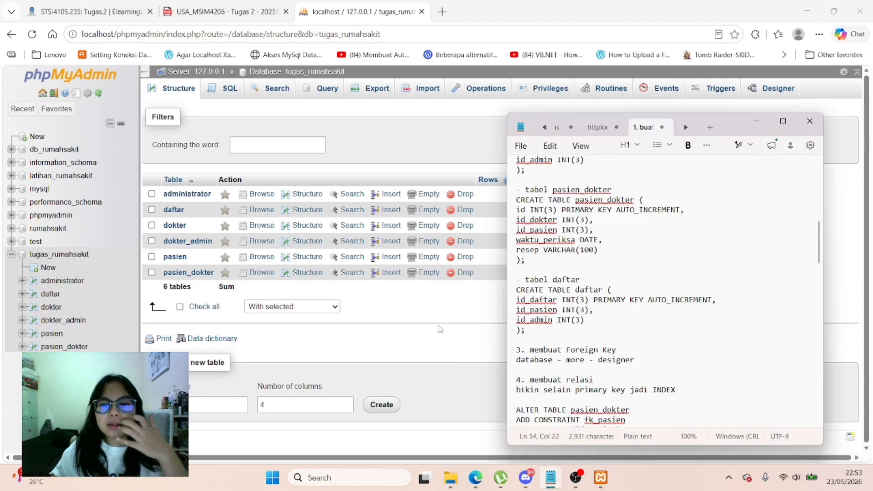
pyautogui.click(473, 255)
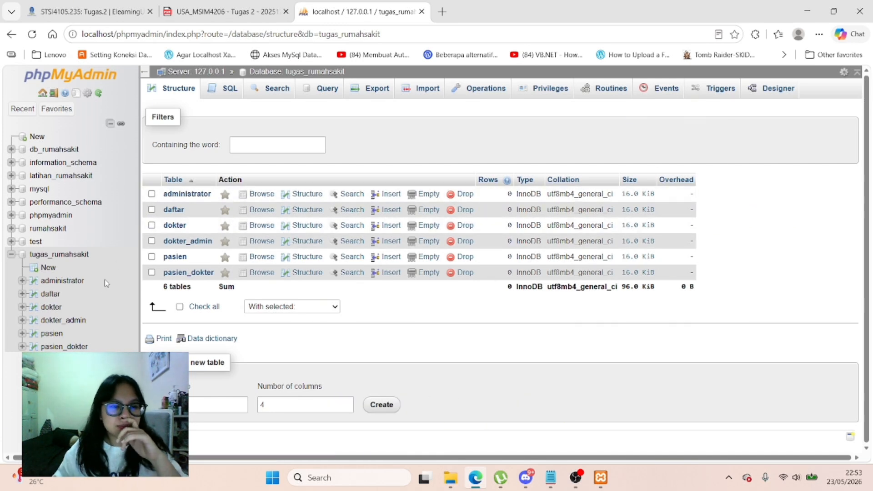
pyautogui.click(60, 280)
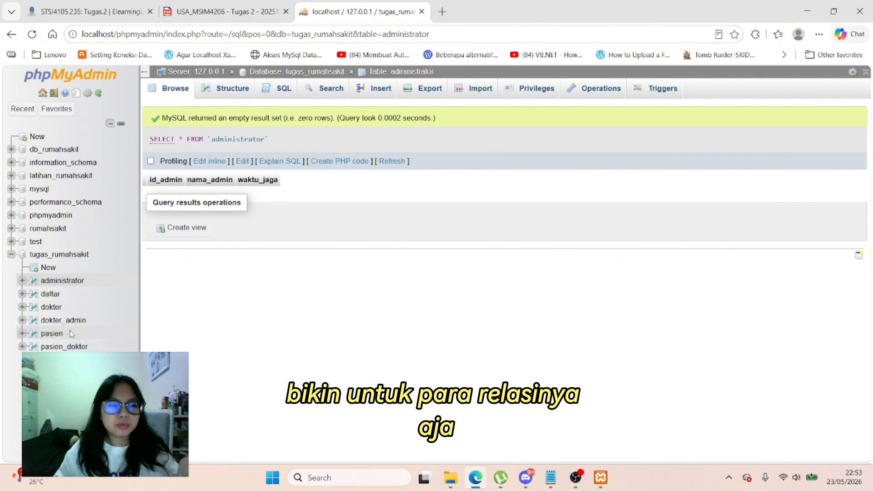
pyautogui.click(51, 307)
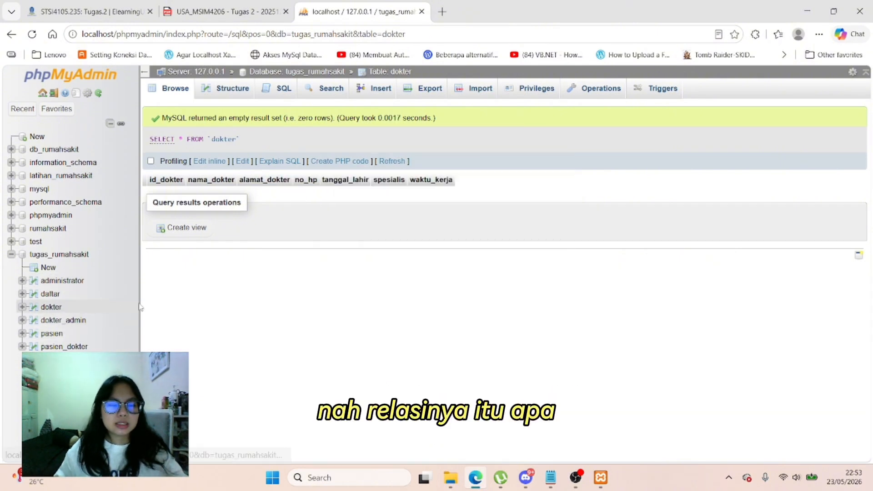
pyautogui.click(59, 321)
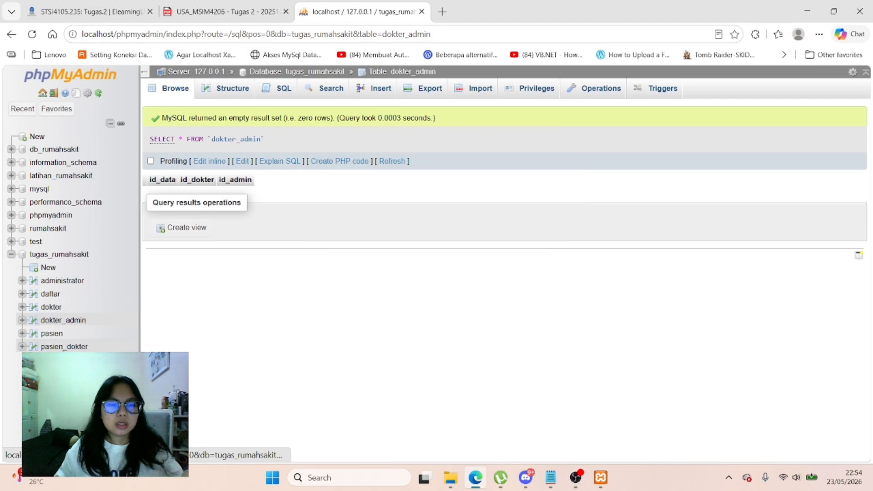
pyautogui.click(63, 347)
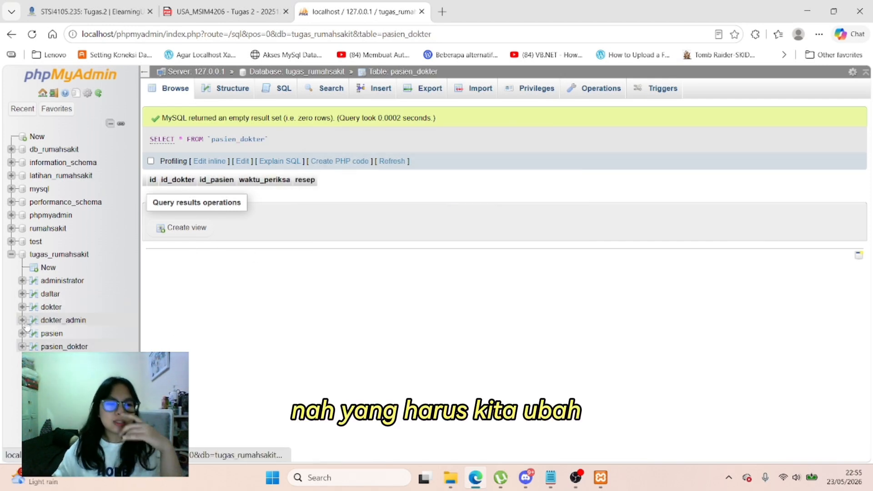
# Step: Add an index on the id_dokter and id_pasien columns of the pasien_dokter table, following the list in the SQL notes
pyautogui.click(549, 477)
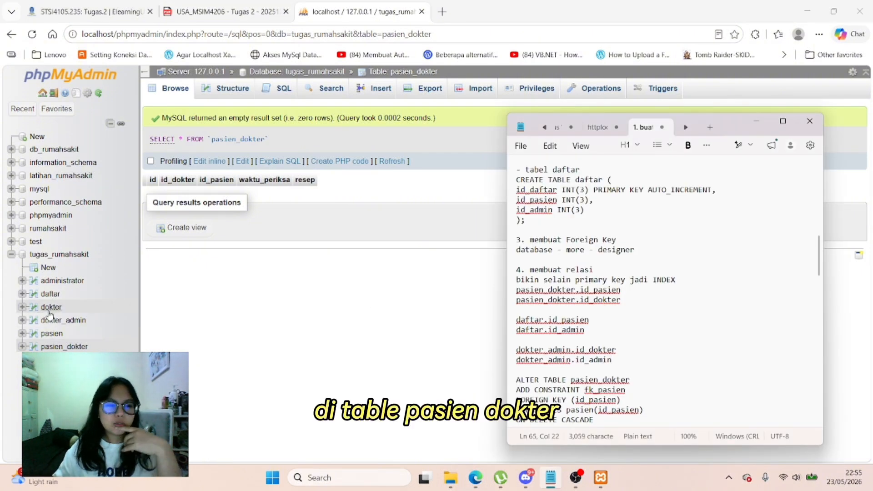
pyautogui.click(64, 347)
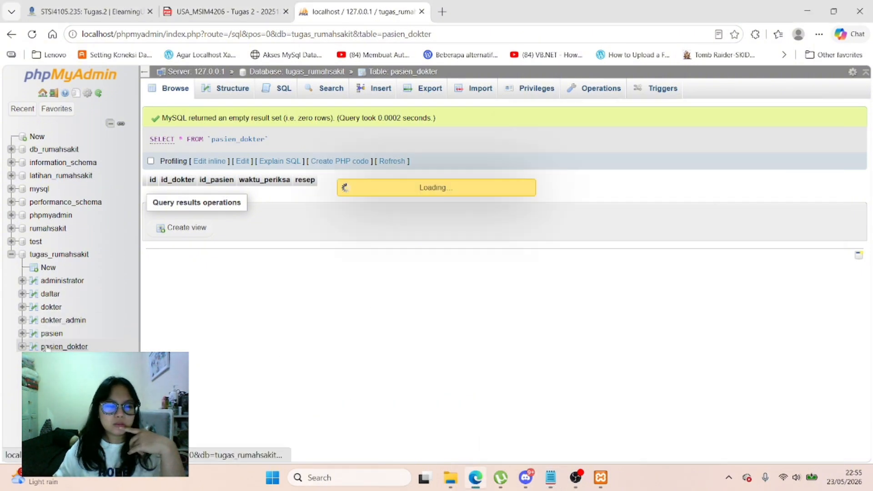
pyautogui.click(232, 89)
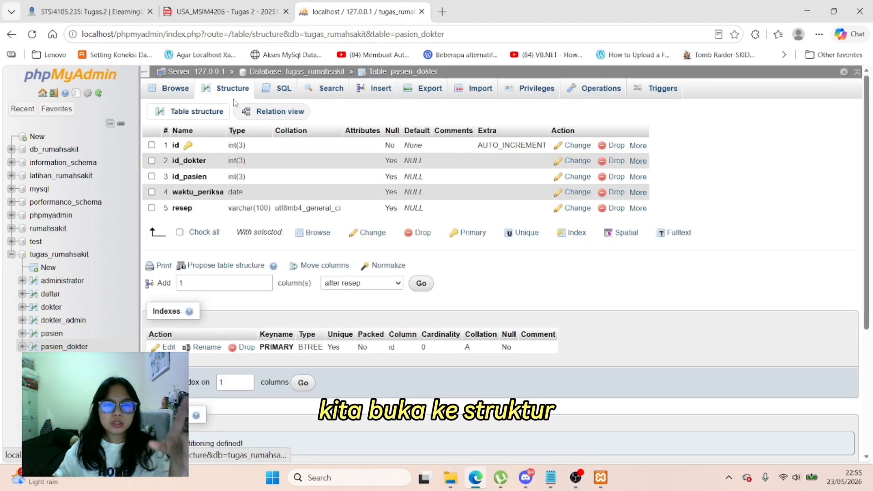
pyautogui.click(557, 485)
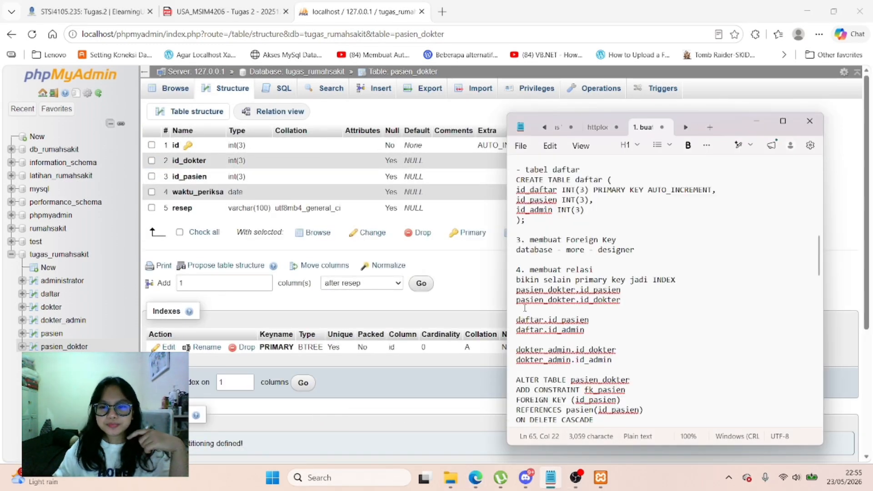
pyautogui.click(555, 478)
pyautogui.click(152, 177)
pyautogui.click(151, 161)
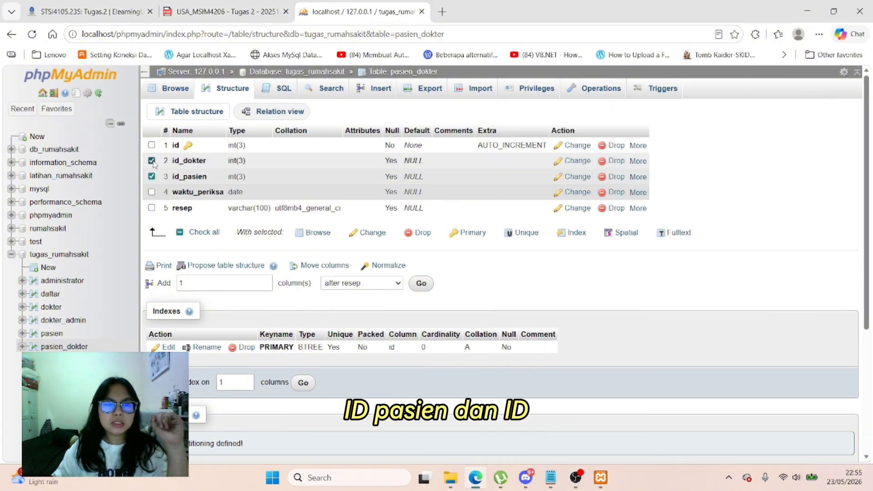
pyautogui.click(574, 235)
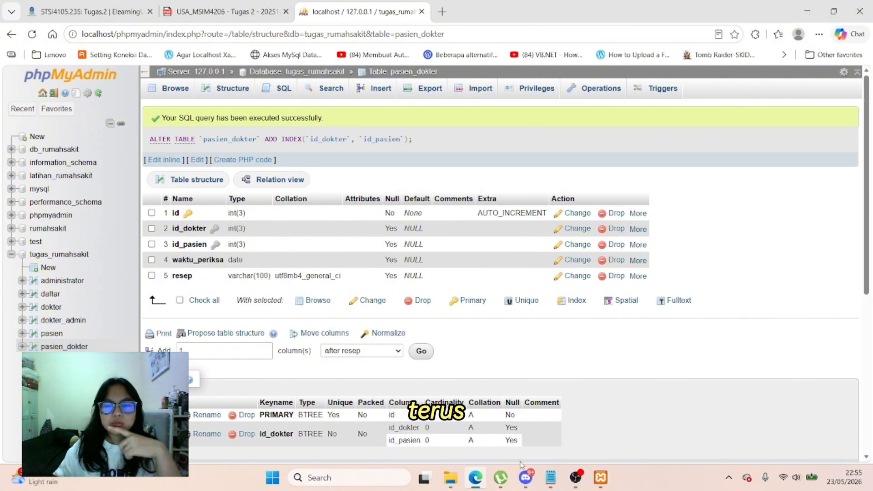
# Step: Add an index on the id_pasien and id_admin columns of the daftar table, following the list in the SQL notes
pyautogui.click(550, 478)
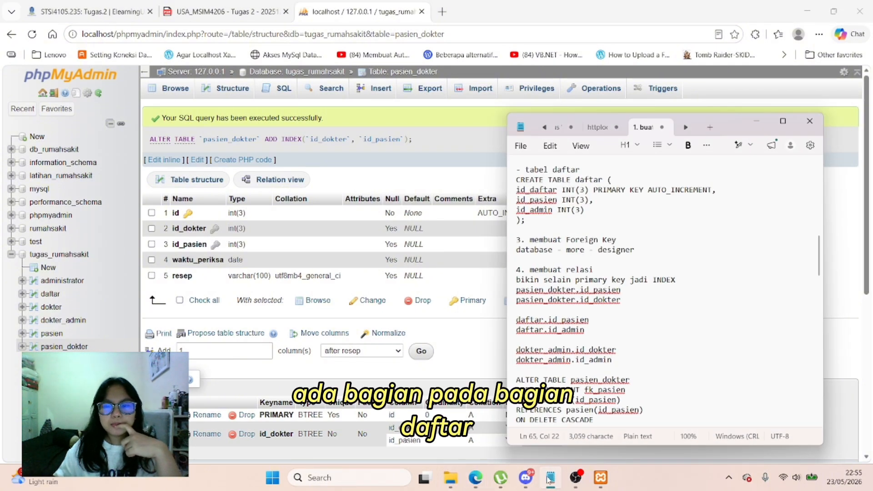
pyautogui.click(549, 478)
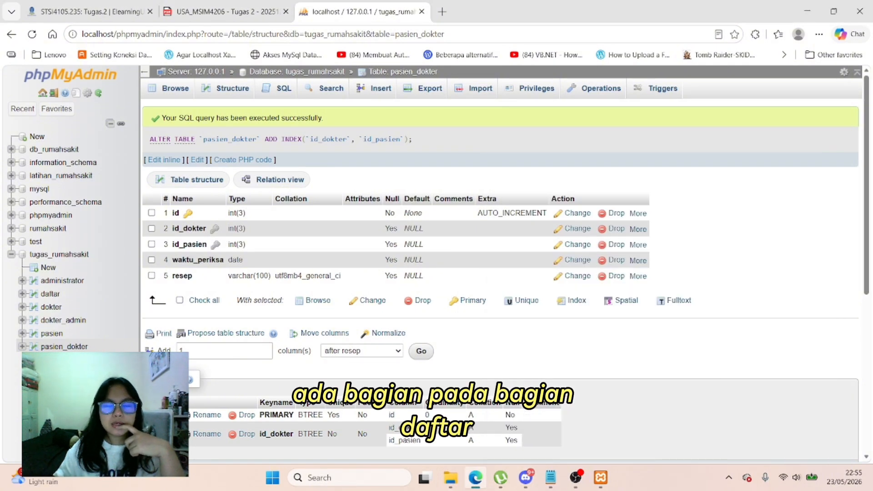
pyautogui.click(54, 298)
pyautogui.click(223, 90)
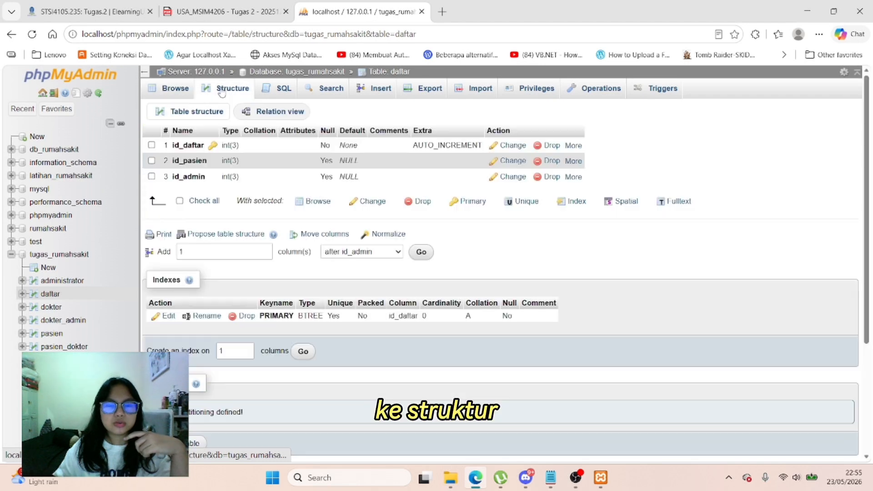
pyautogui.click(151, 160)
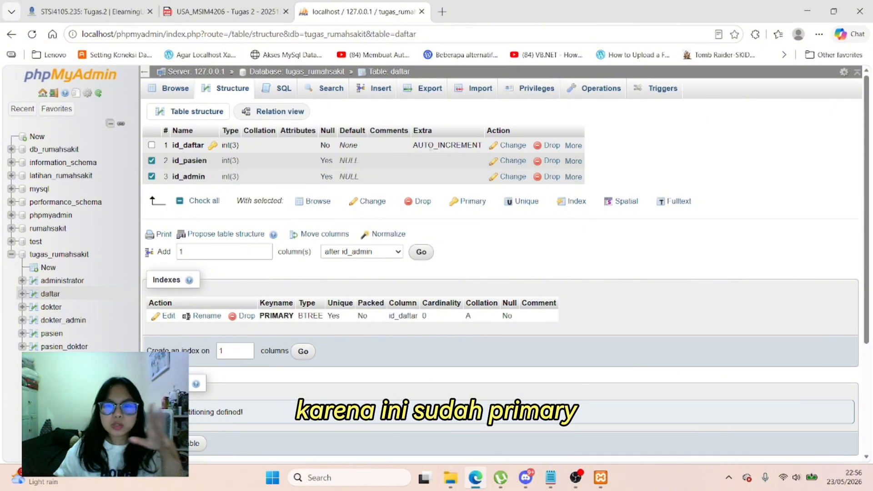
pyautogui.click(577, 201)
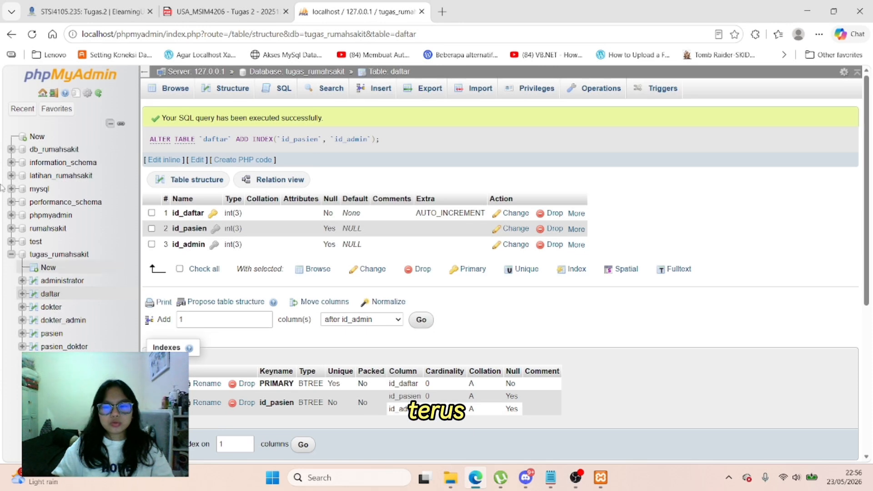
# Step: Add an index on the id_dokter and id_admin columns of the dokter_admin table, following the list in the SQL notes
pyautogui.click(552, 479)
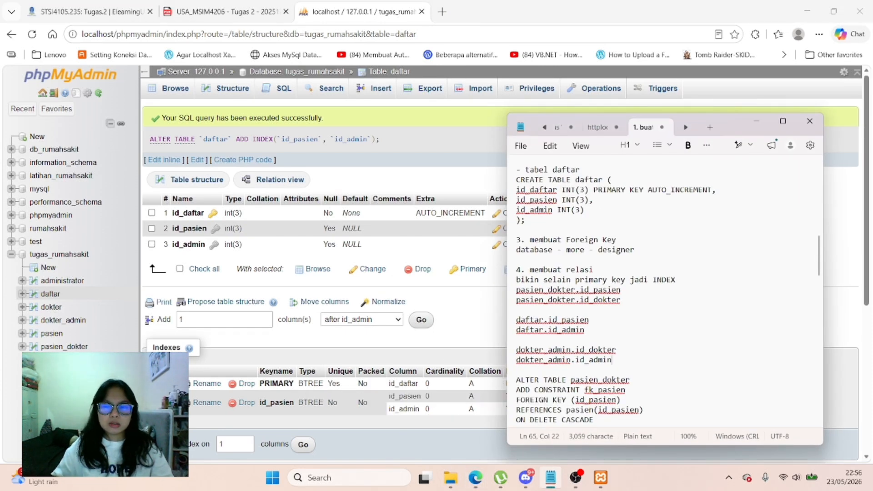
pyautogui.click(63, 320)
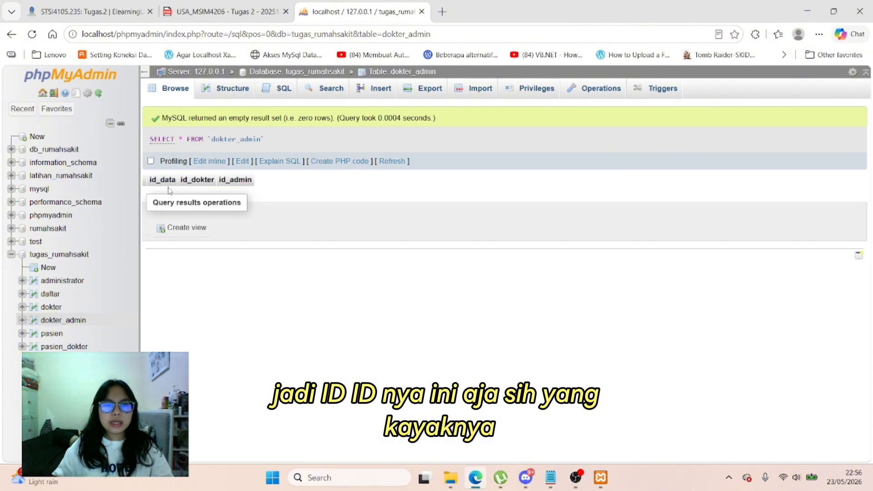
pyautogui.click(218, 91)
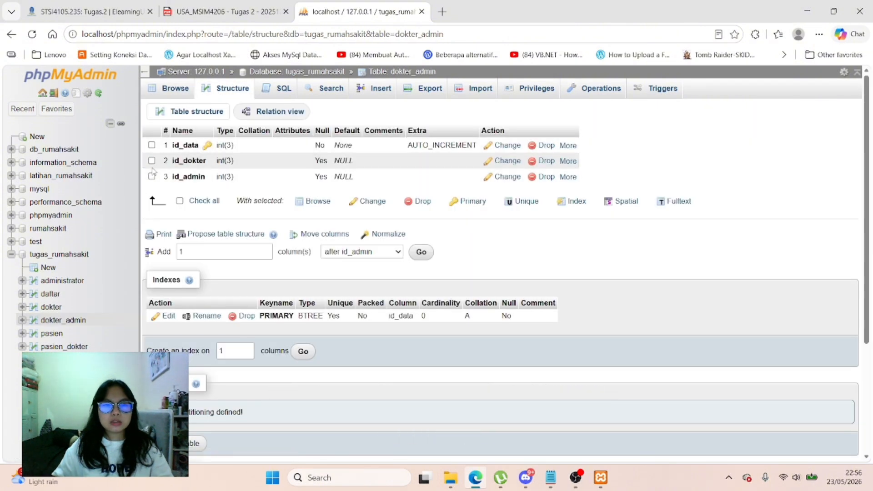
pyautogui.click(151, 161)
pyautogui.click(152, 176)
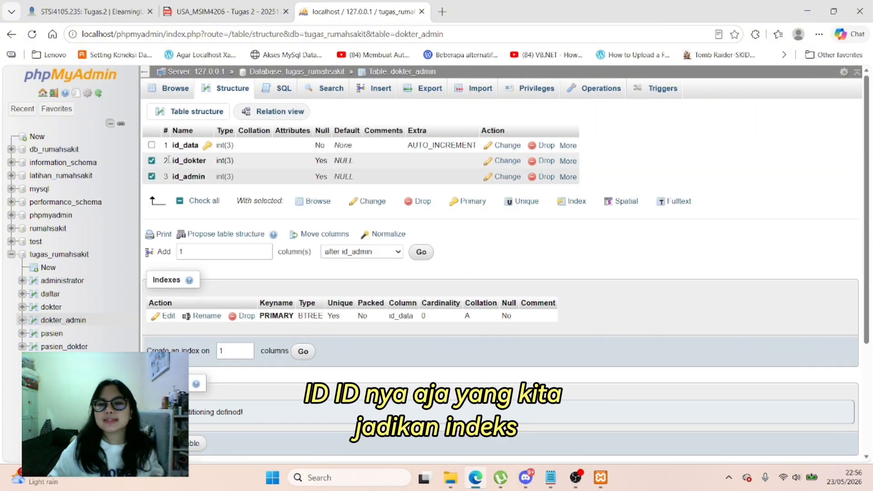
pyautogui.moveTo(560, 202); pyautogui.dragTo(241, 429)
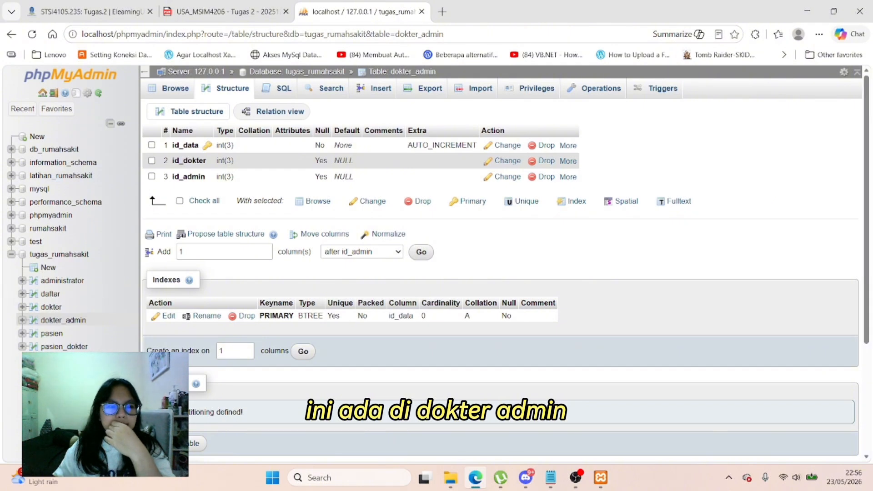
pyautogui.click(549, 478)
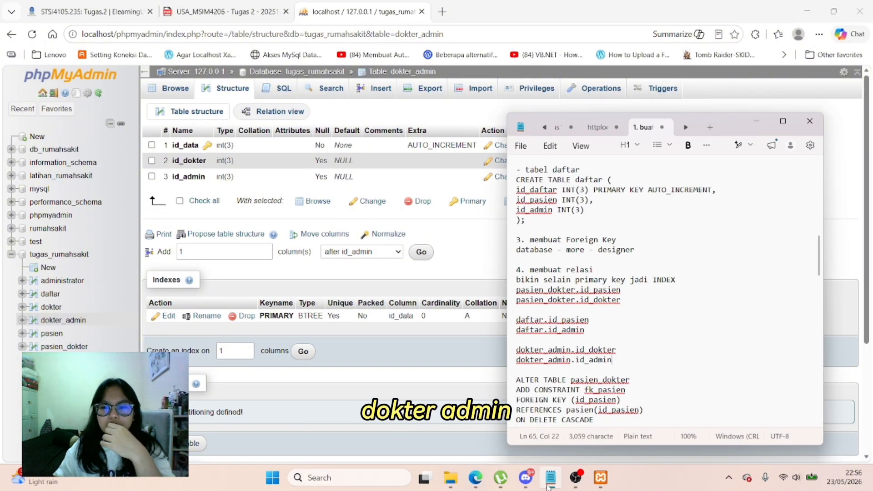
pyautogui.click(549, 486)
pyautogui.click(151, 161)
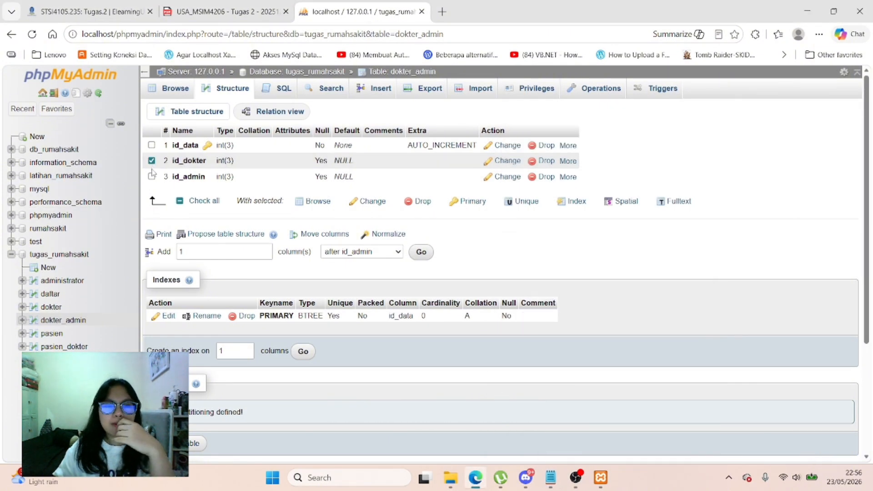
pyautogui.click(574, 201)
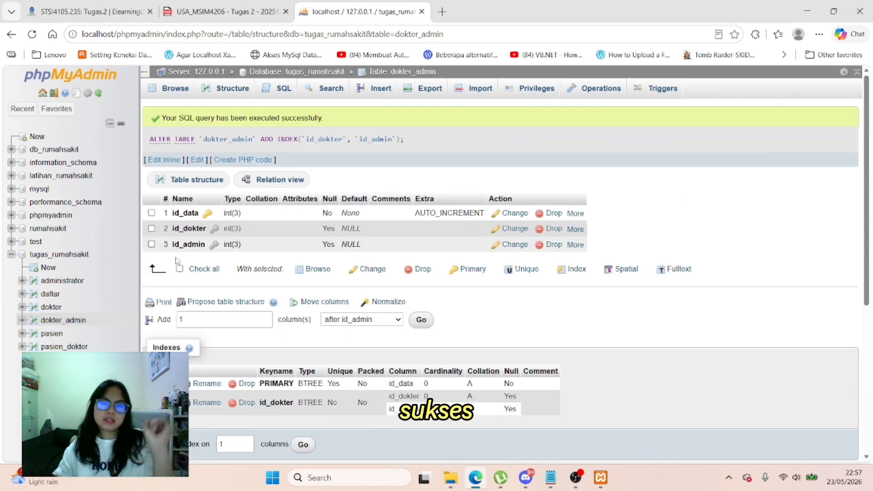
# Step: Open the SQL editor for the tugas_rumahsakit database and copy the ALTER TABLE foreign key statements for pasien_dokter, daftar and dokter_admin from the SQL notes
pyautogui.click(551, 477)
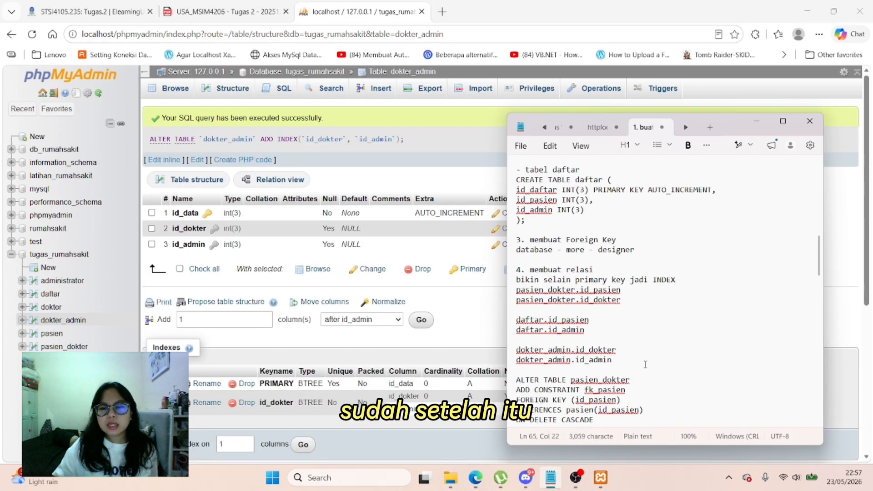
pyautogui.scroll(-4, 645, 364)
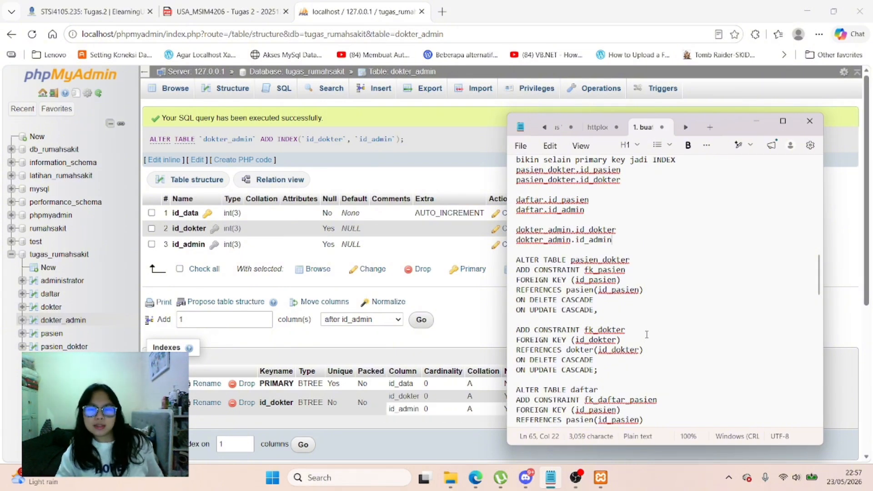
pyautogui.scroll(-1, 646, 336)
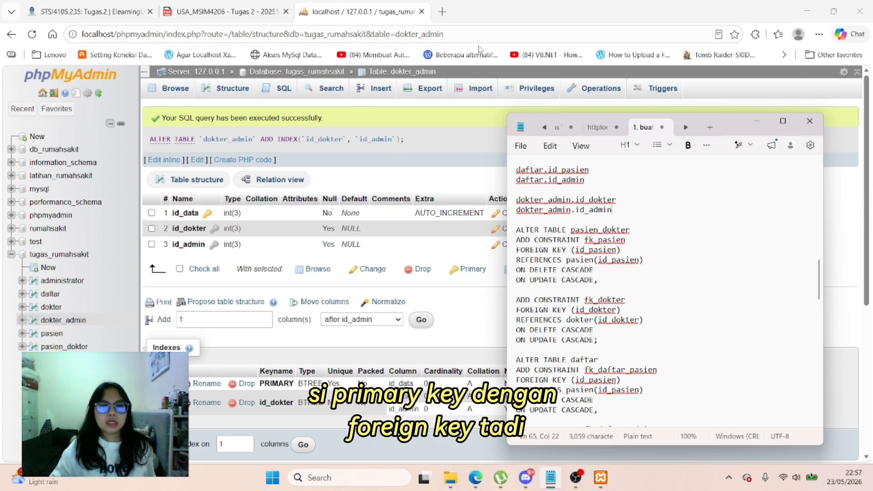
pyautogui.click(59, 254)
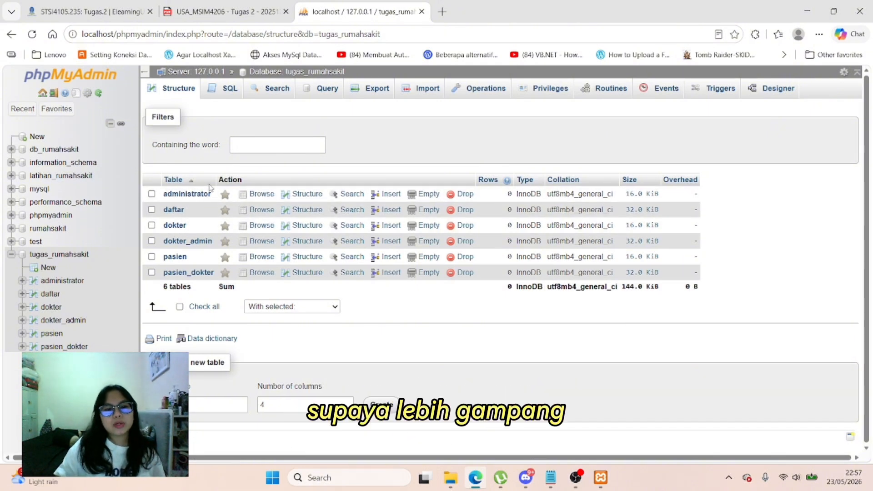
pyautogui.click(223, 94)
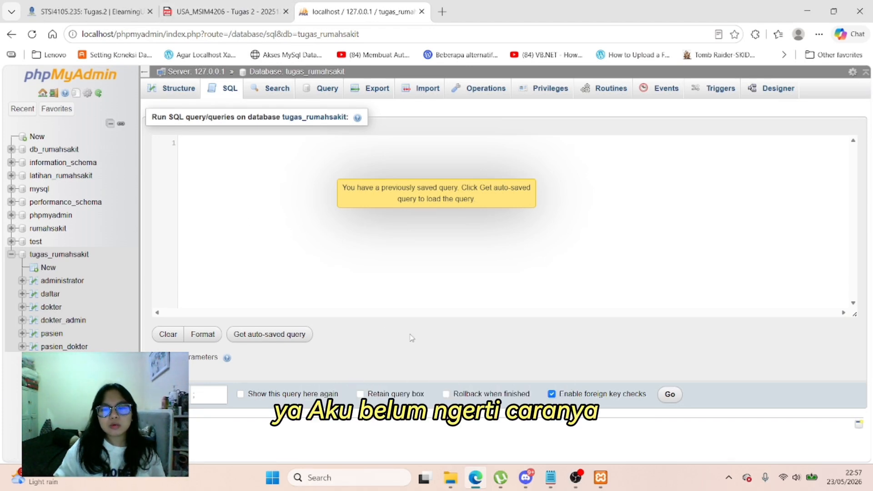
pyautogui.click(351, 186)
pyautogui.click(551, 476)
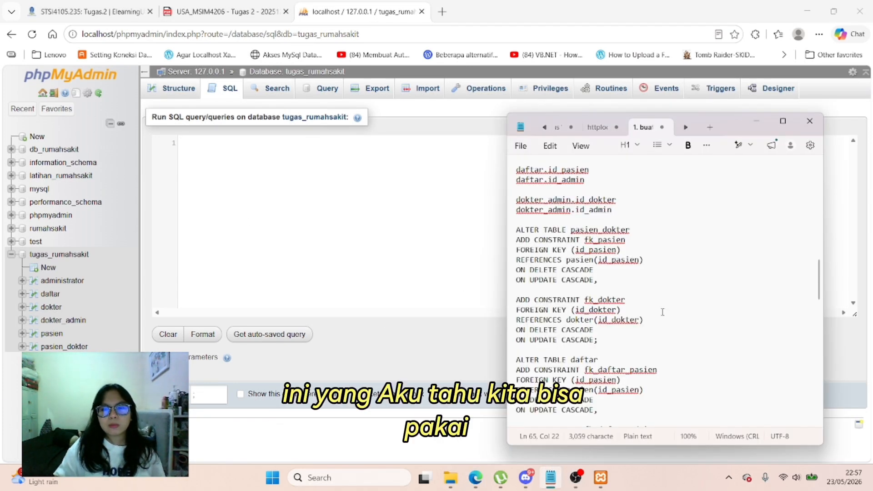
pyautogui.scroll(-1, 554, 235)
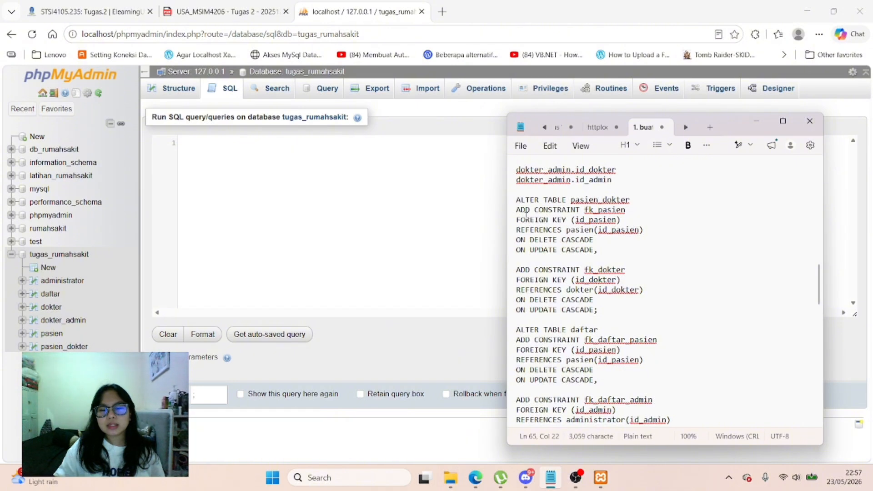
pyautogui.moveTo(517, 202); pyautogui.dragTo(598, 330)
# Step: Paste the copied statements into the query editor and run them to create the cascading foreign key constraints
pyautogui.click(442, 290)
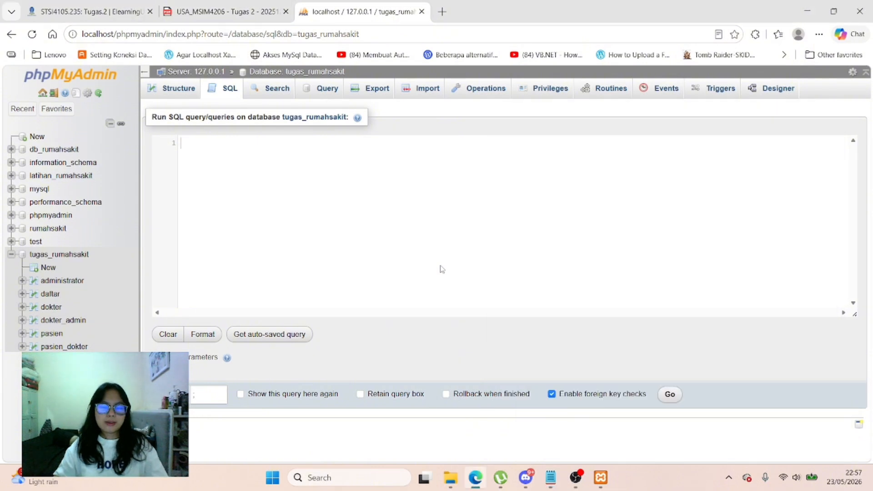
pyautogui.hotkey('ctrl', 'v')
pyautogui.scroll(10, 448, 255)
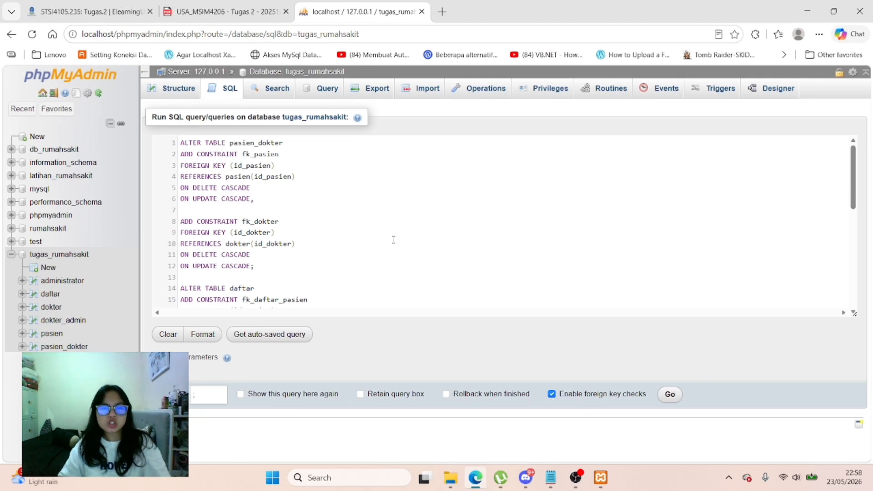
pyautogui.scroll(-5, 394, 239)
pyautogui.click(671, 396)
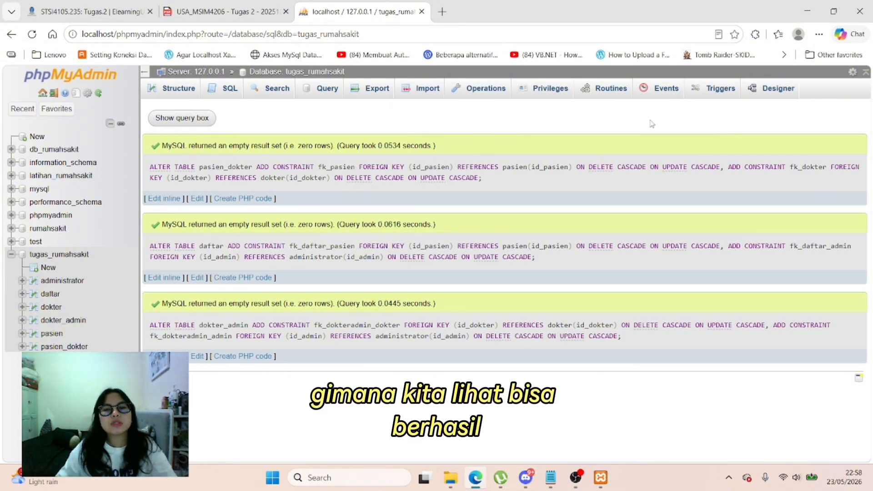
# Step: View the table relations in the Designer diagram and move the dokter_admin table down, clear of the daftar table
pyautogui.click(773, 89)
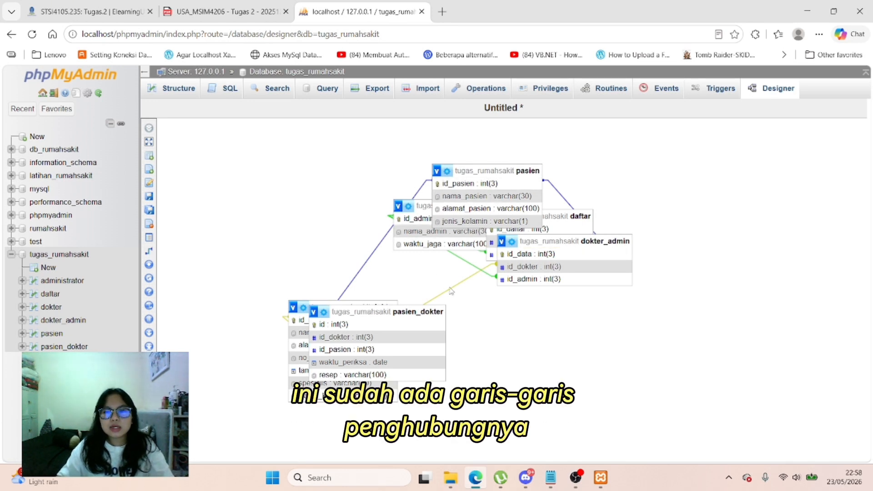
pyautogui.moveTo(546, 241); pyautogui.dragTo(539, 313)
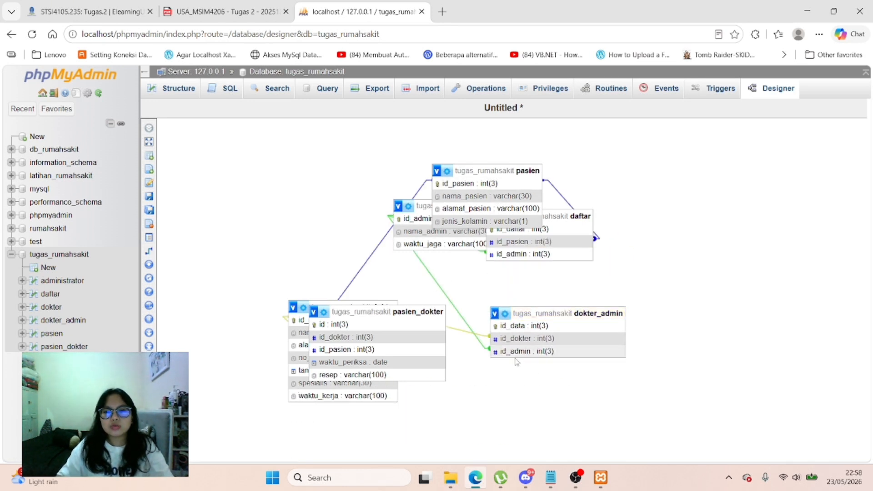
# Step: Check the insert data section of the SQL notes and the pasien table's structure and rows, and open the form for inserting pasien rows
pyautogui.moveTo(551, 488)
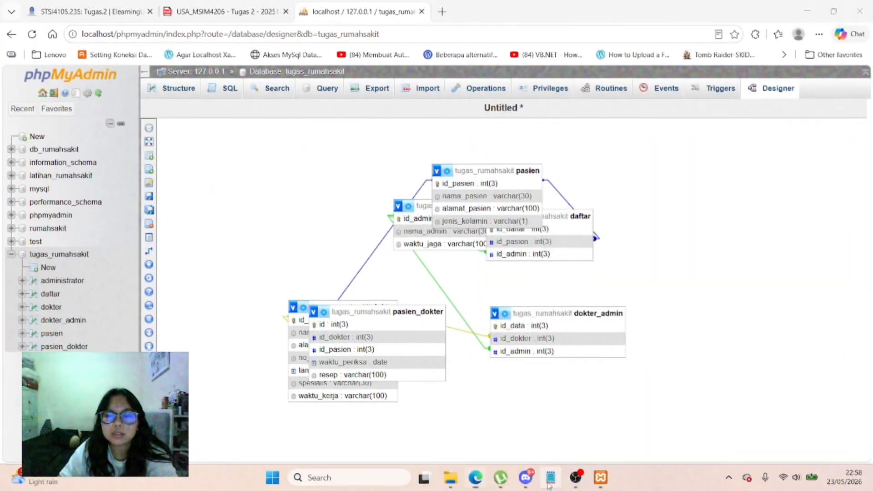
pyautogui.click(551, 477)
pyautogui.scroll(-1, 617, 352)
pyautogui.scroll(-1, 611, 362)
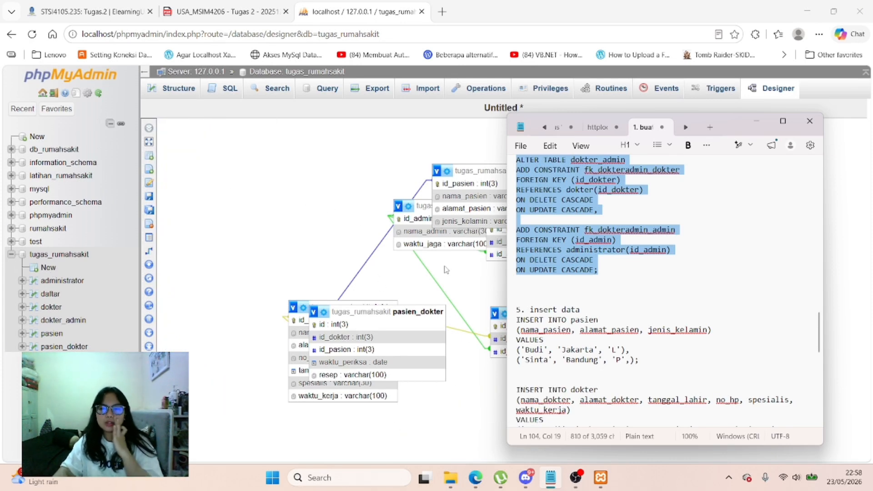
pyautogui.click(51, 334)
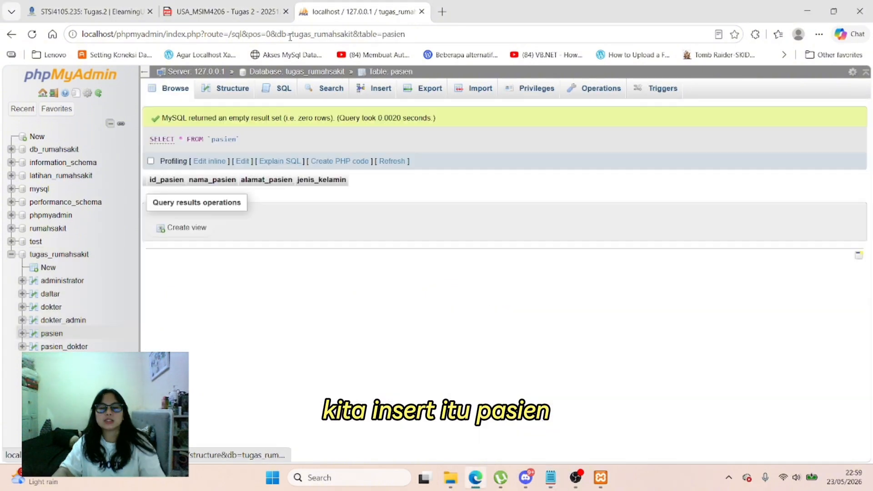
pyautogui.click(232, 91)
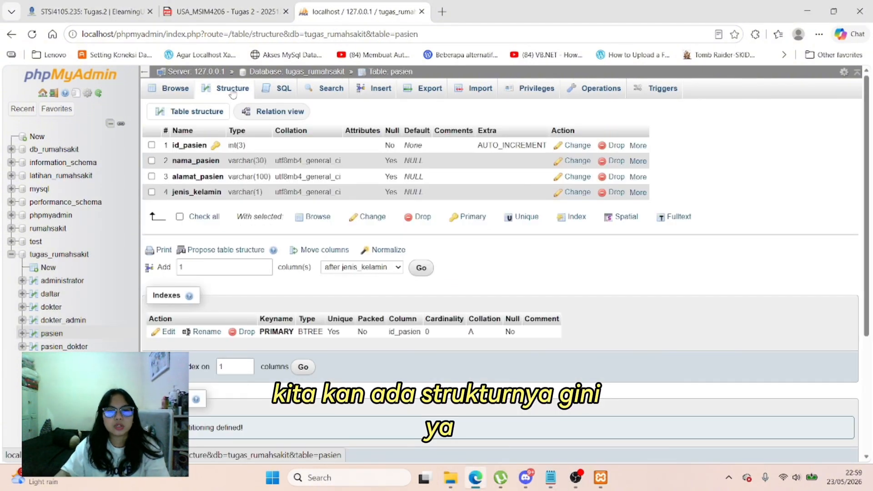
pyautogui.click(175, 91)
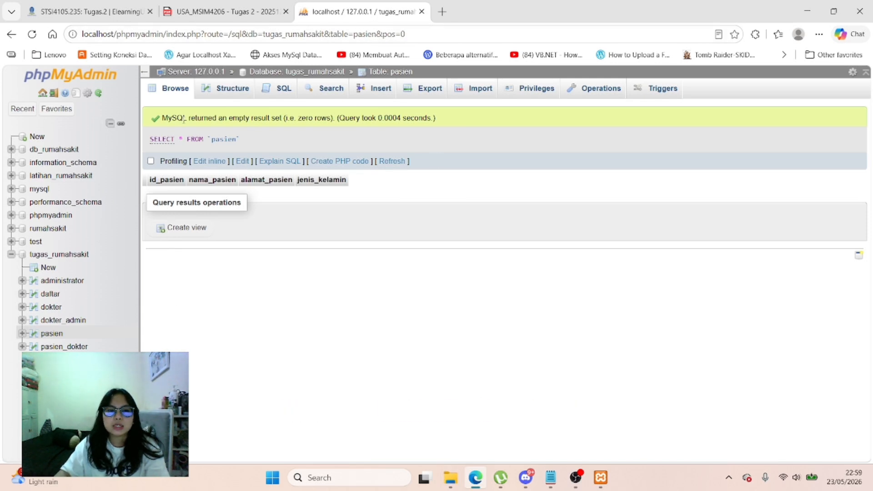
pyautogui.click(369, 91)
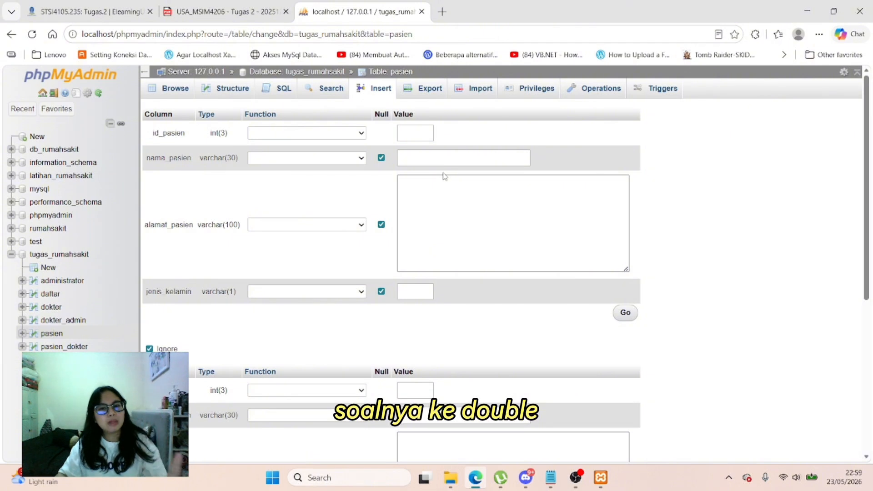
# Step: Fill in both patients' names and genders L and P from the saved entries, and set the first patient's alamat_pasien to Jakarta
pyautogui.click(453, 161)
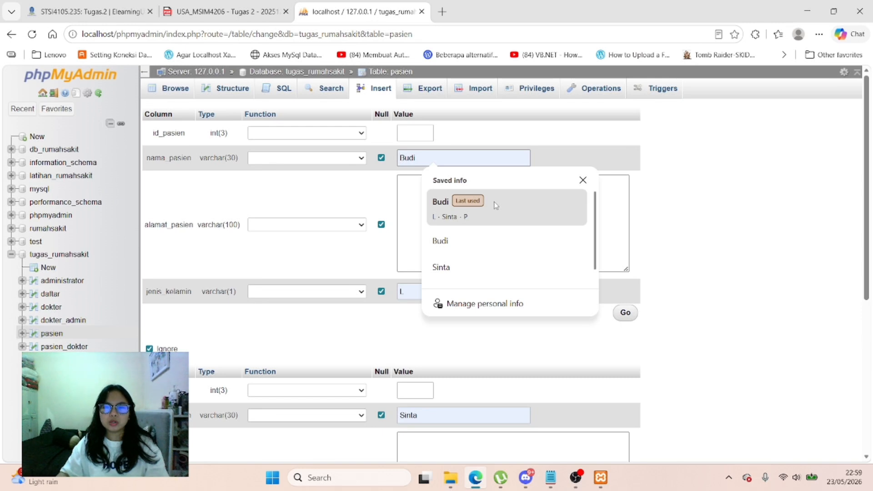
pyautogui.click(496, 205)
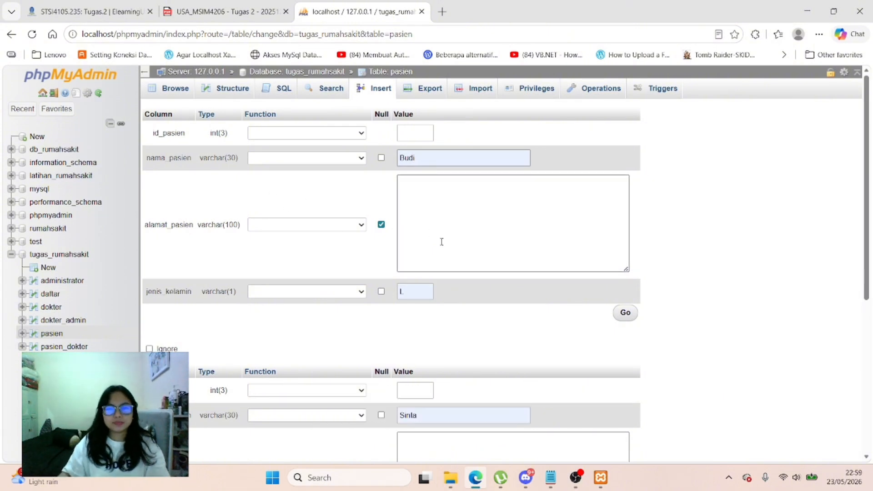
pyautogui.click(523, 221)
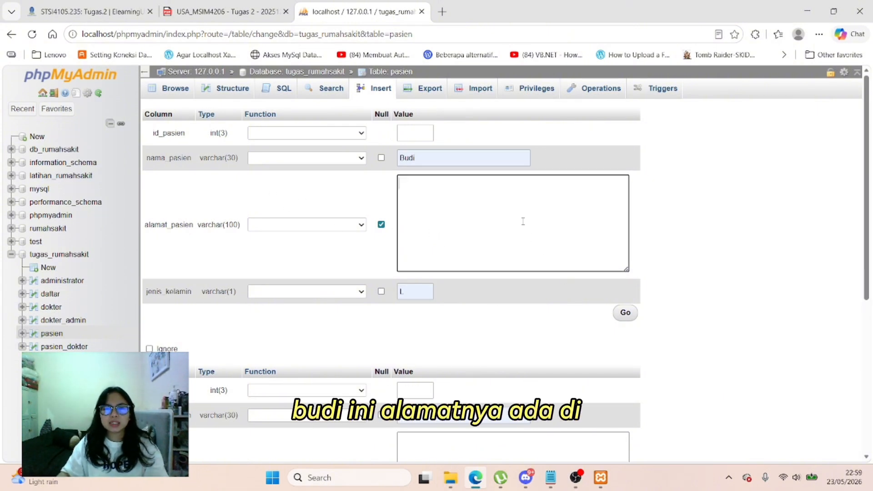
pyautogui.click(555, 484)
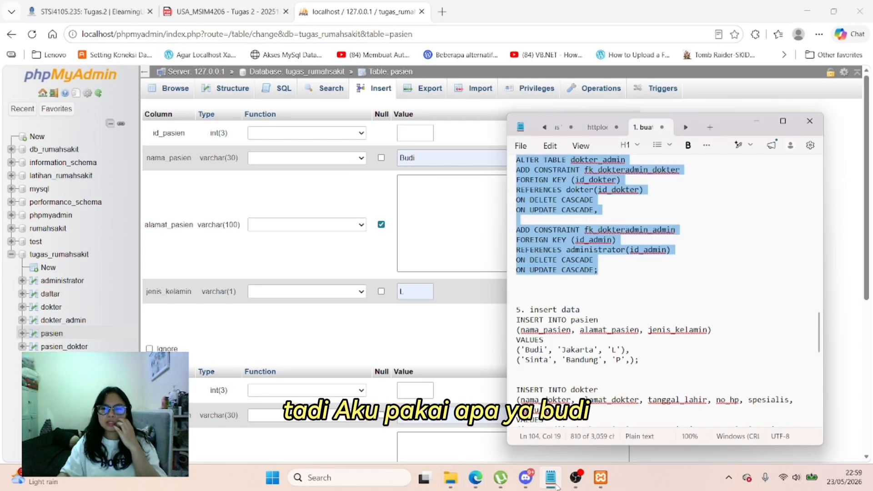
pyautogui.click(551, 478)
pyautogui.click(508, 266)
pyautogui.write('Jakarta')
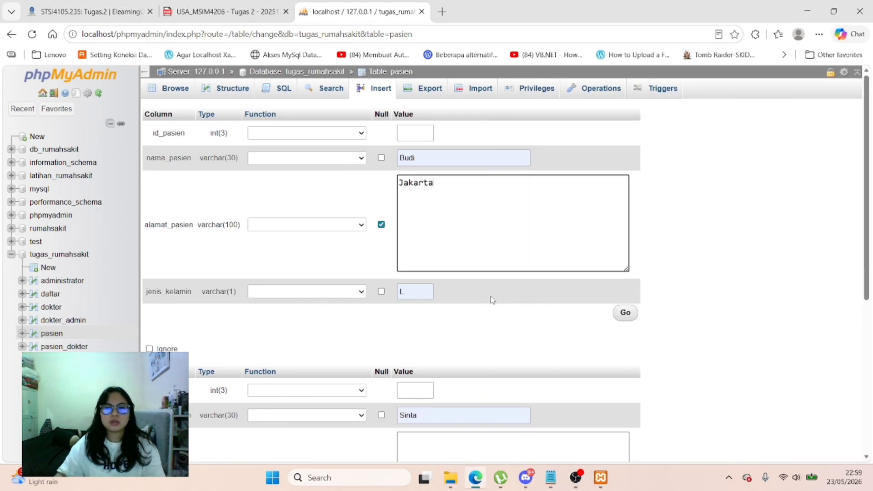
# Step: Set the second patient's alamat_pasien to Bandung
pyautogui.scroll(-5, 493, 300)
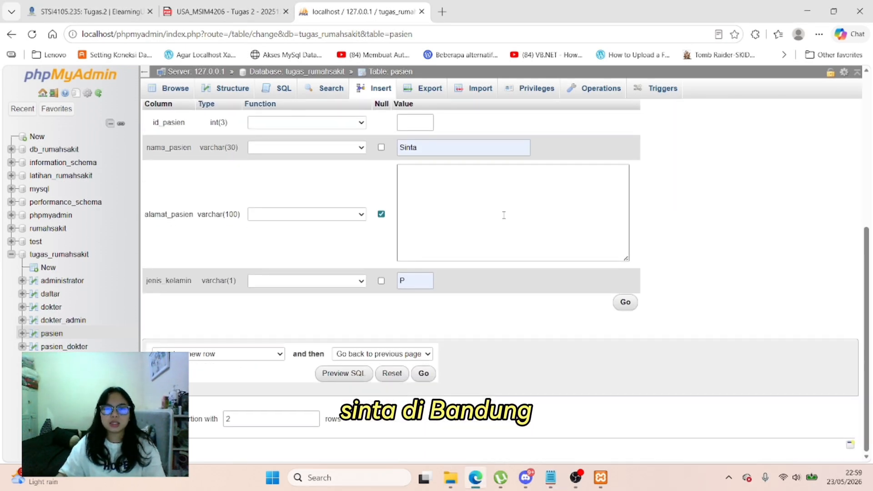
pyautogui.click(507, 209)
pyautogui.write('Bna')
pyautogui.press('BackSpace')
pyautogui.write('andung')
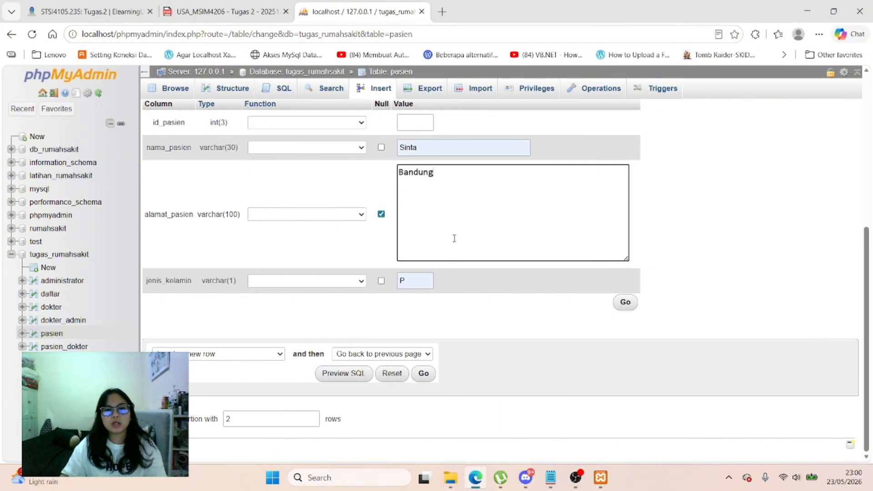
# Step: Check both patient entries against the SQL notes, leaving id_pasien empty, and insert the two rows into the pasien table
pyautogui.scroll(3, 497, 279)
pyautogui.scroll(2, 484, 310)
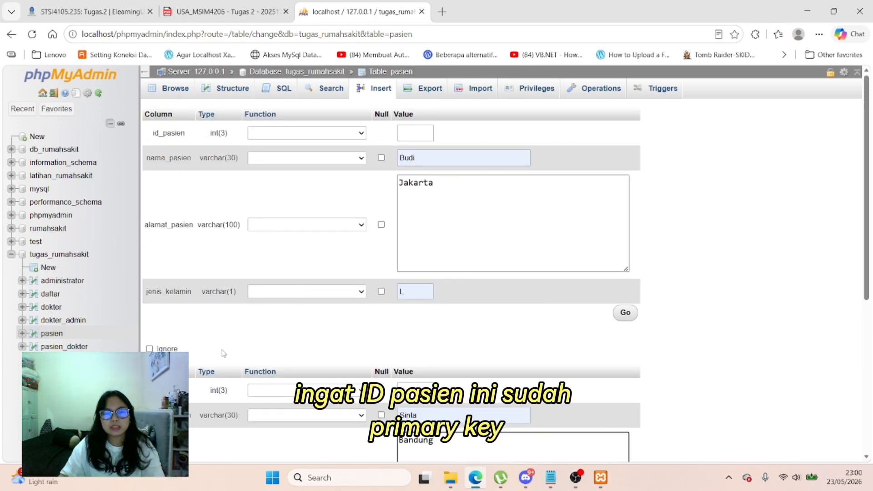
pyautogui.scroll(-4, 432, 309)
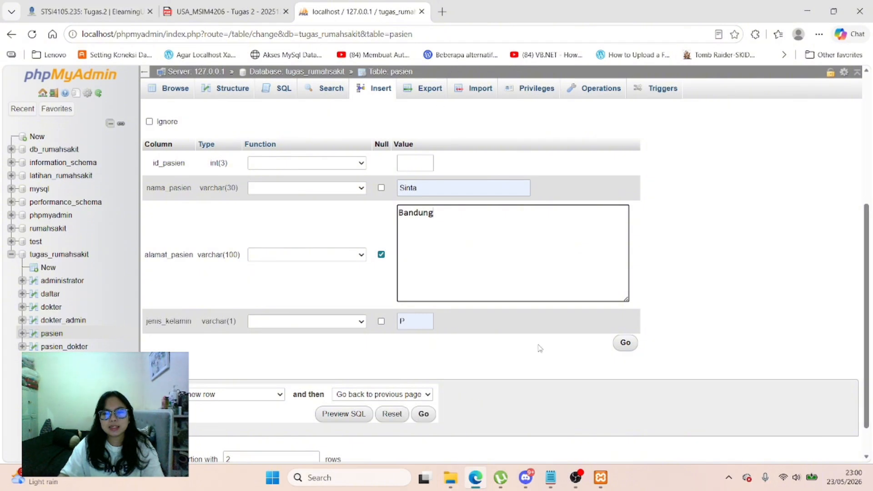
pyautogui.click(551, 478)
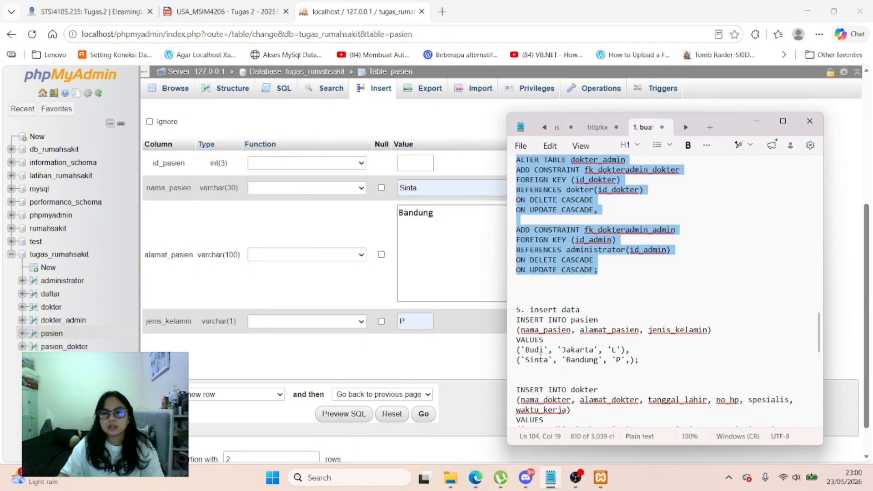
pyautogui.hotkey('alt', 'Tab')
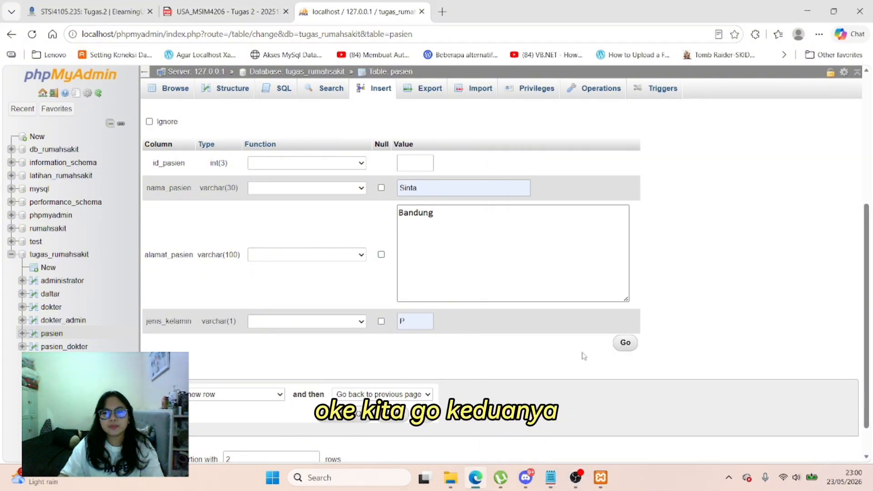
pyautogui.click(624, 345)
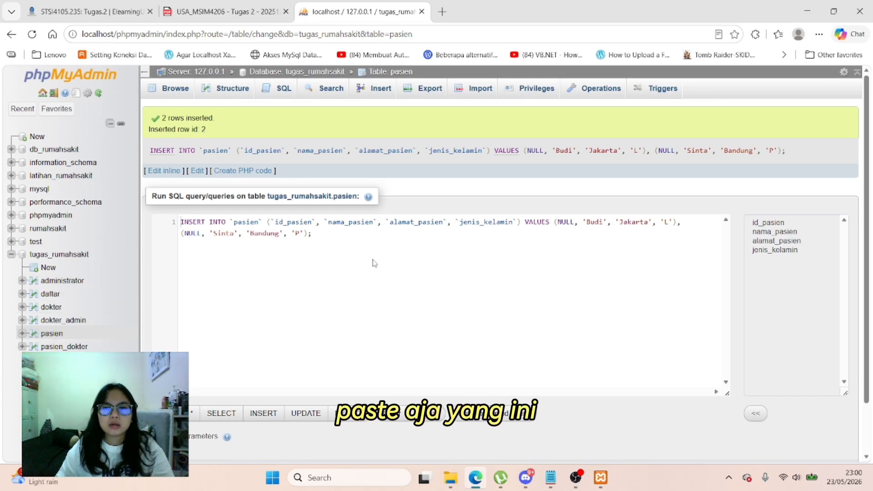
# Step: Review the generated INSERT statement and browse the stored rows of the pasien table
pyautogui.scroll(-2, 643, 365)
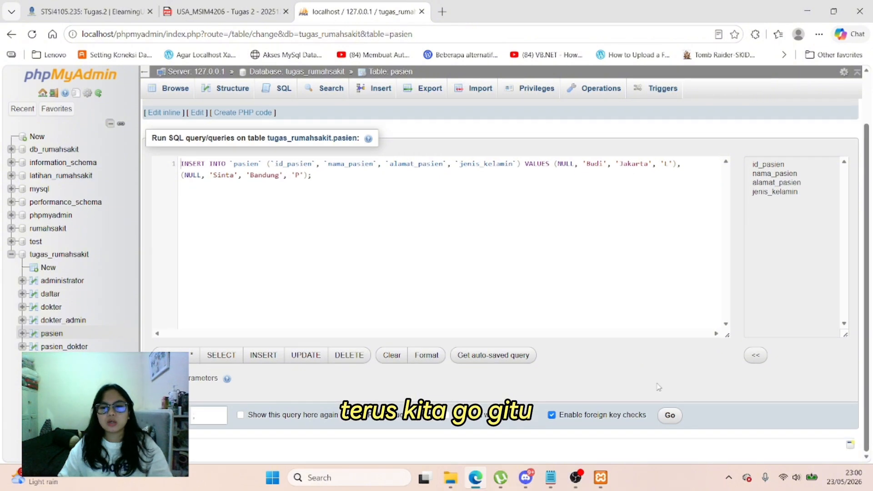
pyautogui.scroll(2, 476, 304)
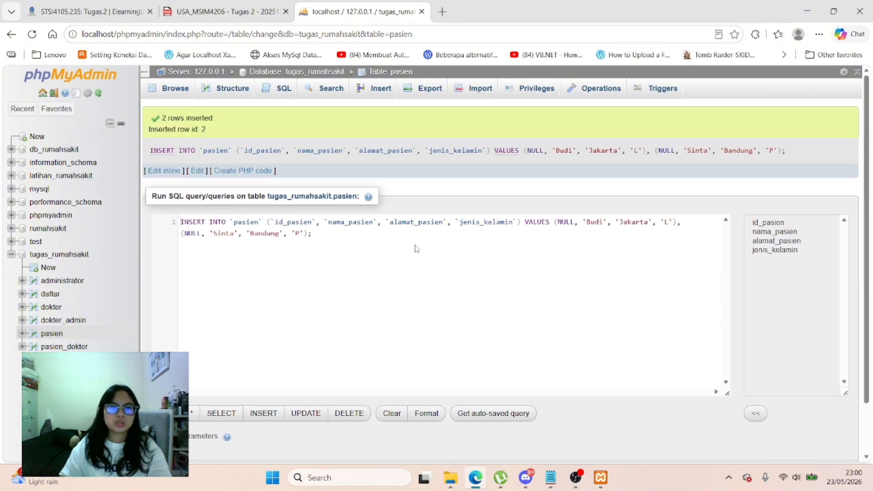
pyautogui.click(175, 89)
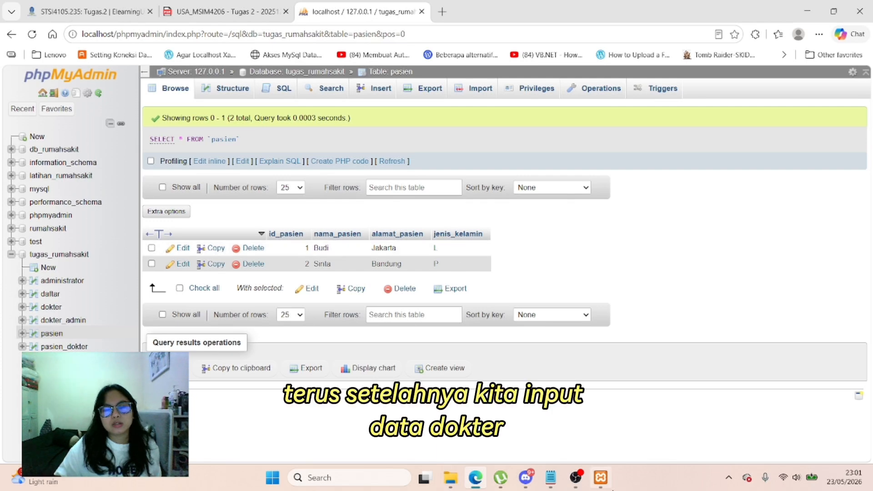
# Step: Find the dokter INSERT statement in the SQL notes and review the fields of the dokter table's insert form
pyautogui.click(550, 478)
pyautogui.scroll(-2, 663, 372)
pyautogui.scroll(-4, 663, 372)
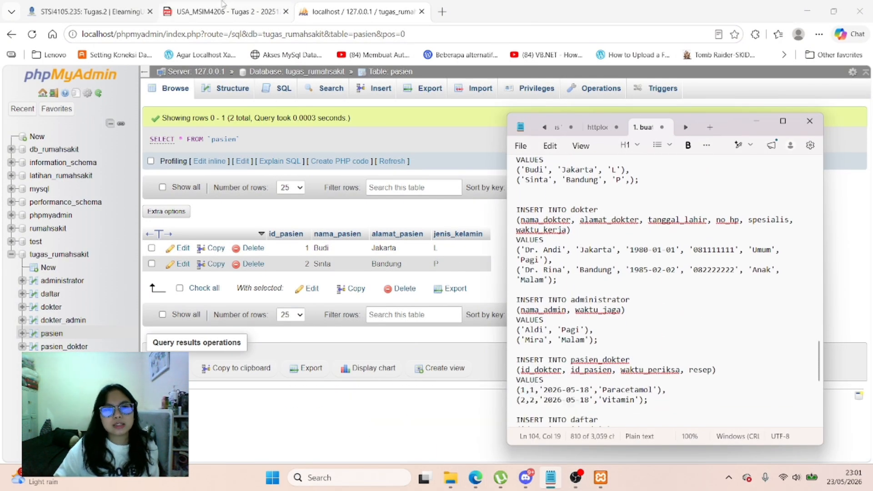
pyautogui.click(52, 312)
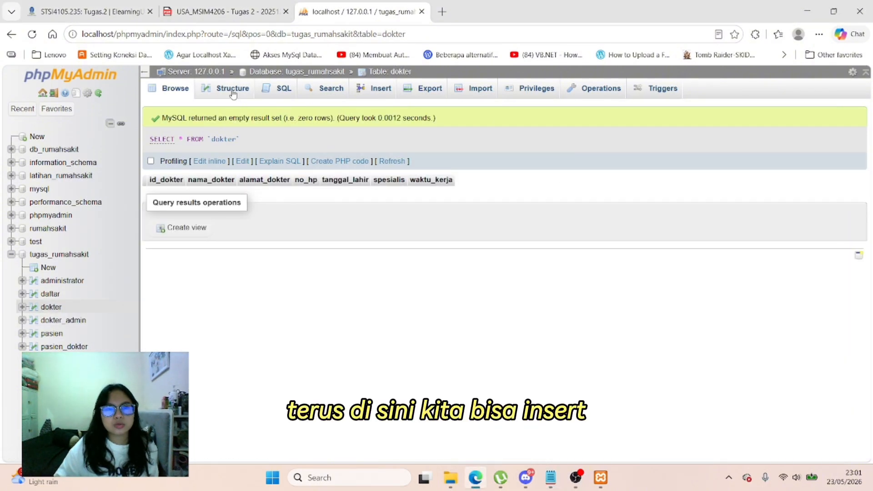
pyautogui.click(371, 91)
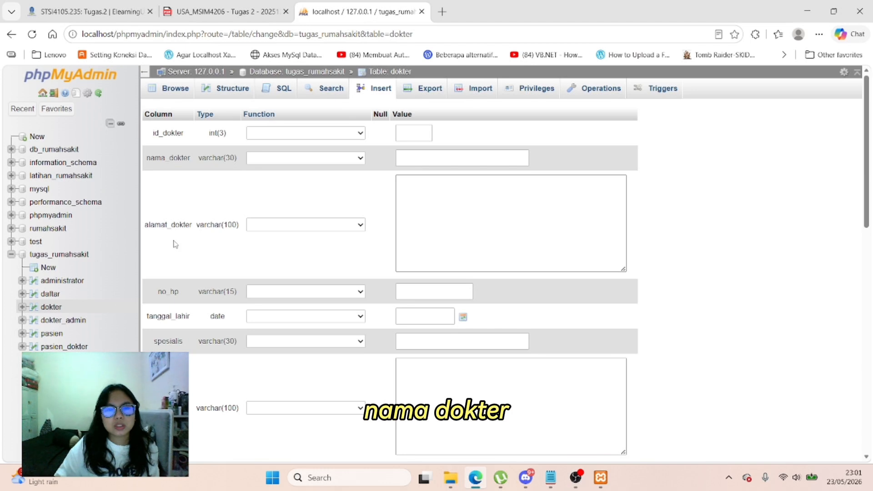
pyautogui.scroll(-3, 210, 305)
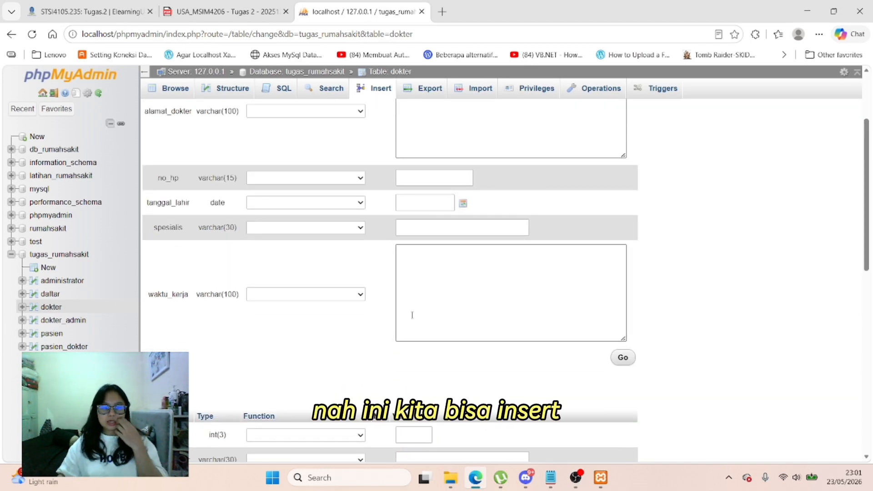
pyautogui.scroll(-1, 412, 315)
pyautogui.scroll(3, 413, 319)
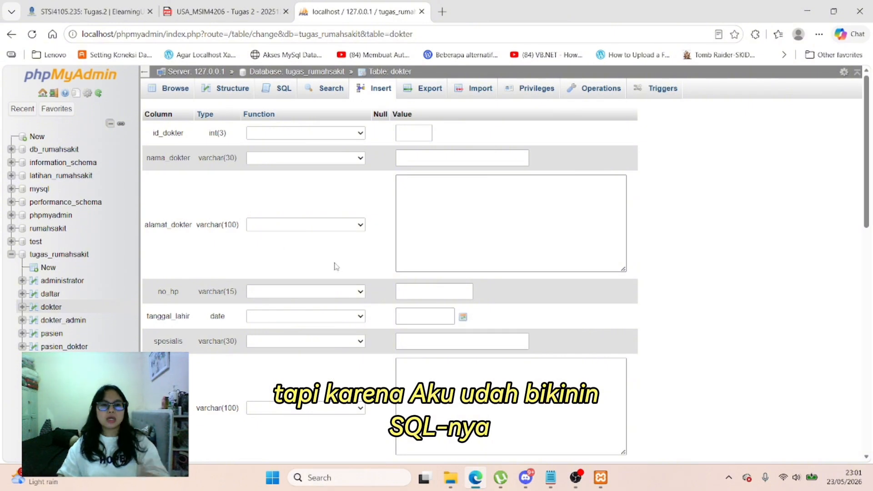
# Step: Open the SQL editor for the dokter table and clear its default query
pyautogui.click(283, 91)
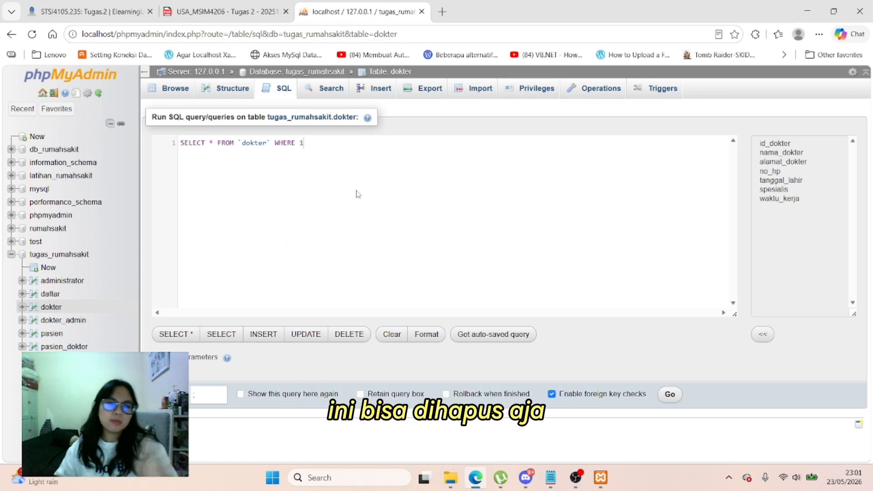
pyautogui.hotkey('ctrl', 'a')
pyautogui.press('BackSpace')
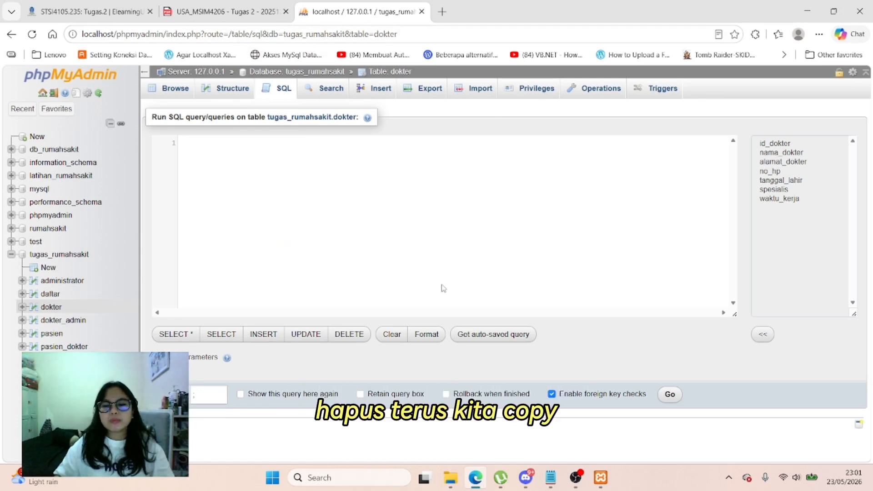
# Step: Copy the two-row INSERT INTO dokter statement from the SQL notes into the empty query and run it
pyautogui.click(551, 478)
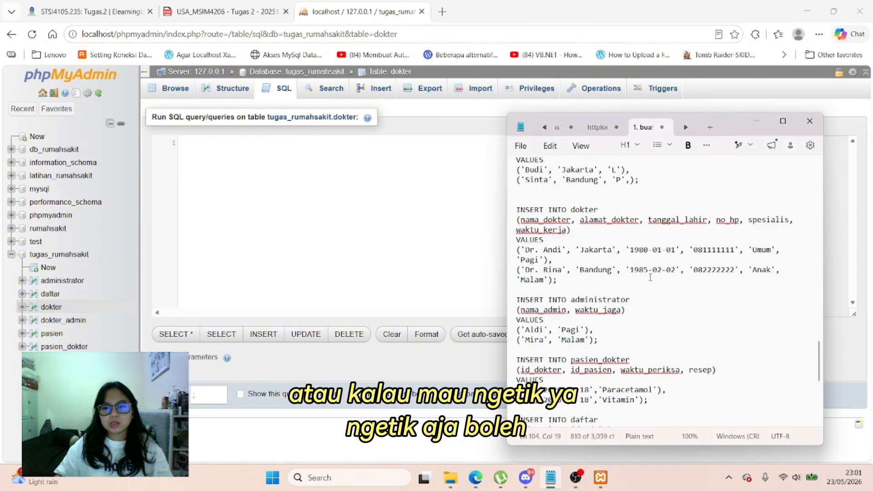
pyautogui.scroll(-1, 665, 301)
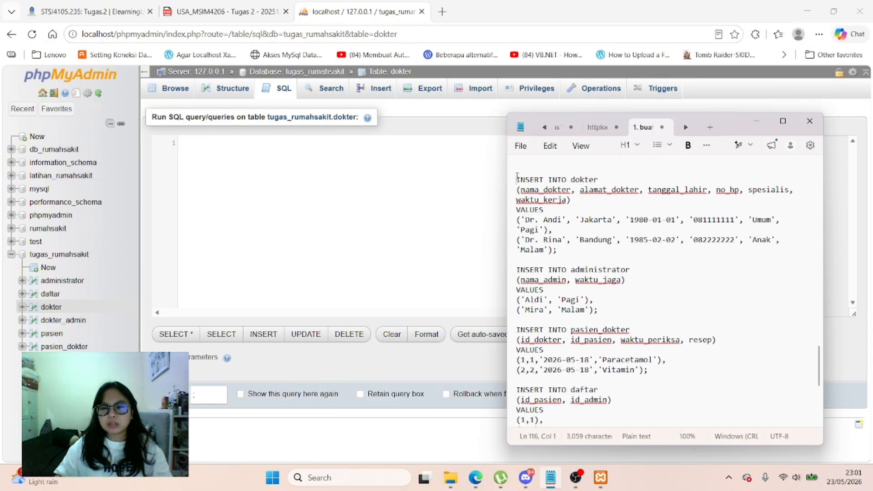
pyautogui.moveTo(517, 180); pyautogui.dragTo(558, 250)
pyautogui.hotkey('ctrl', 'c')
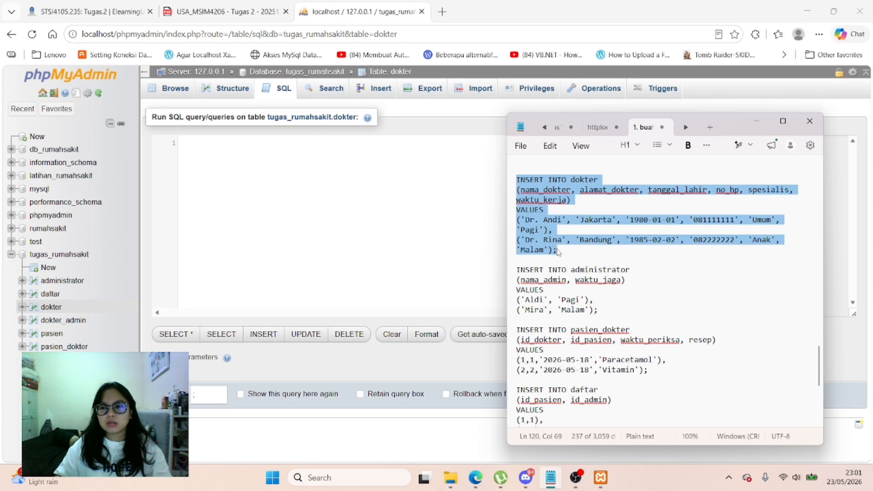
pyautogui.click(386, 156)
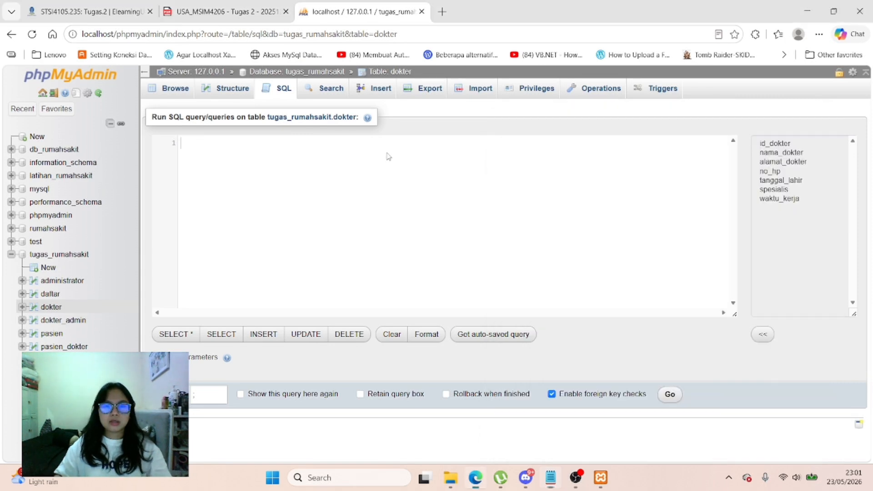
pyautogui.hotkey('ctrl', 'v')
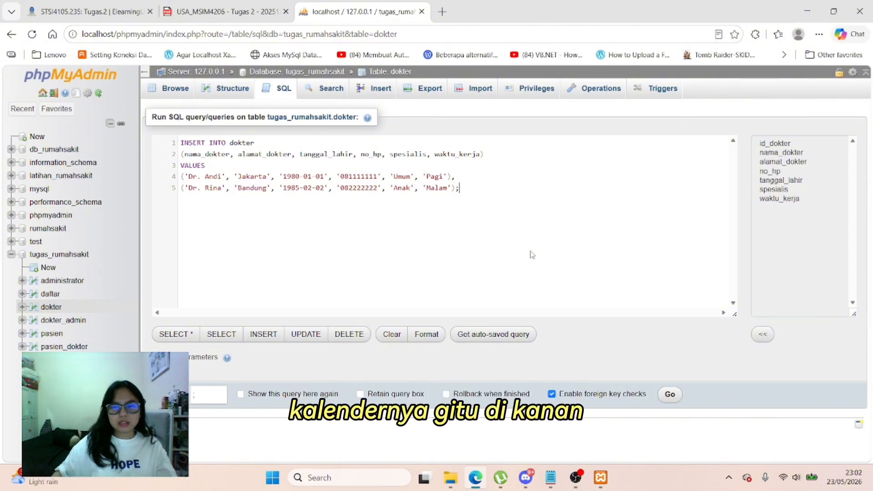
pyautogui.click(670, 395)
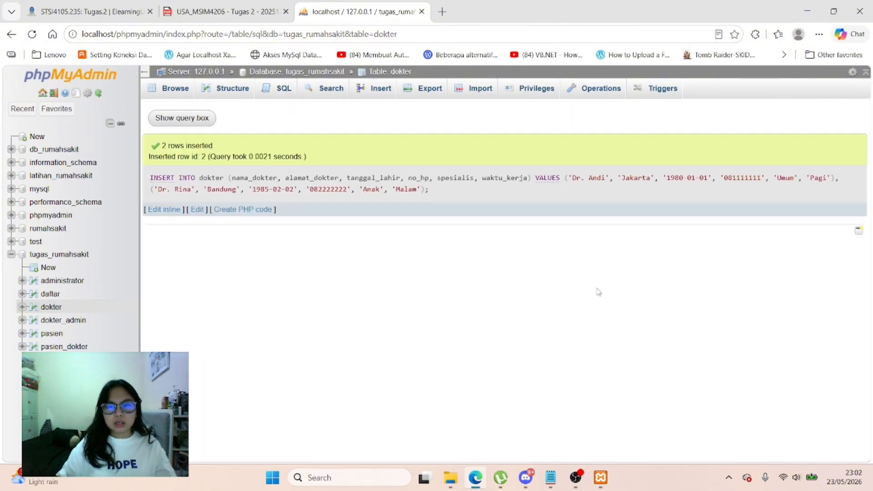
# Step: Browse the stored rows of the dokter table
pyautogui.click(184, 89)
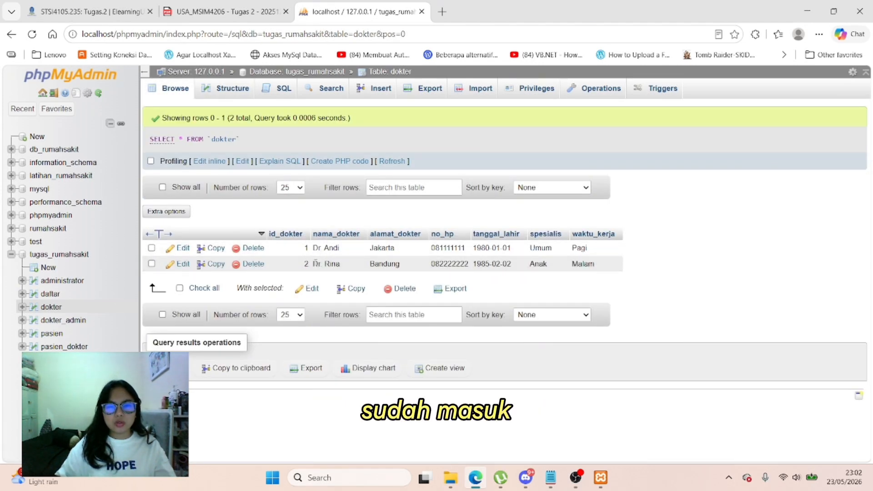
pyautogui.click(282, 88)
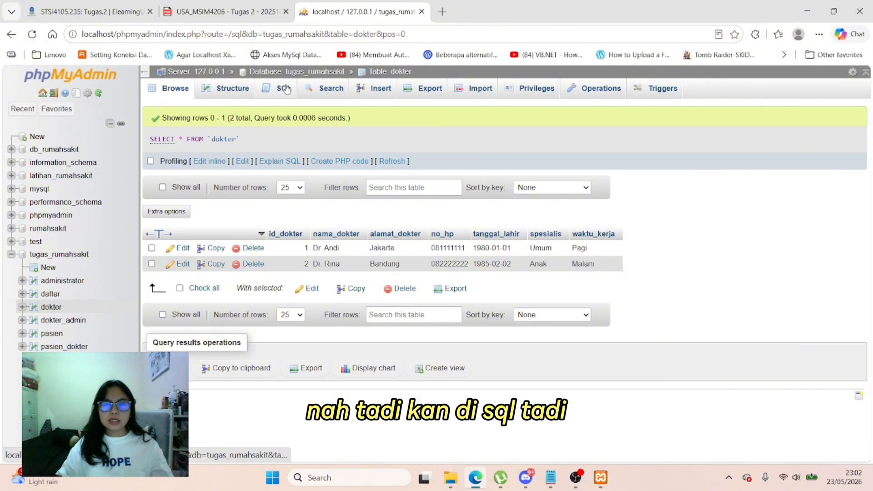
pyautogui.click(176, 88)
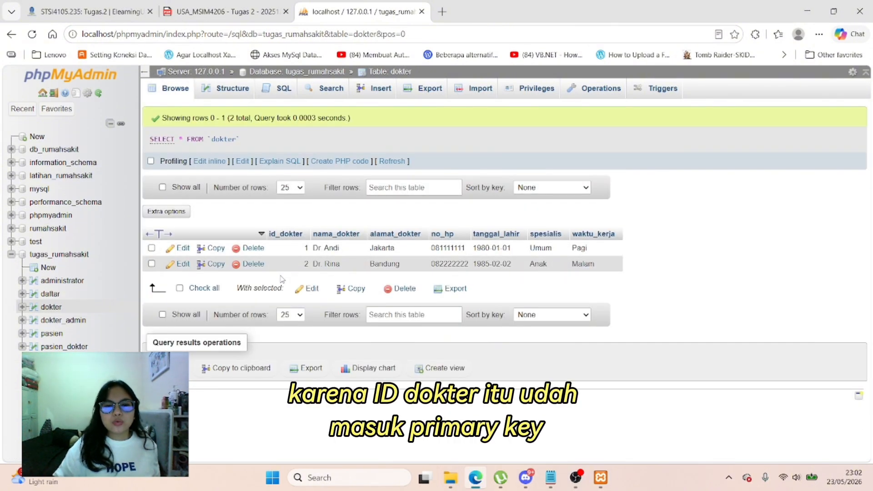
# Step: Check the administrator INSERT statement in the SQL notes and open the insert form of the administrator table
pyautogui.click(549, 481)
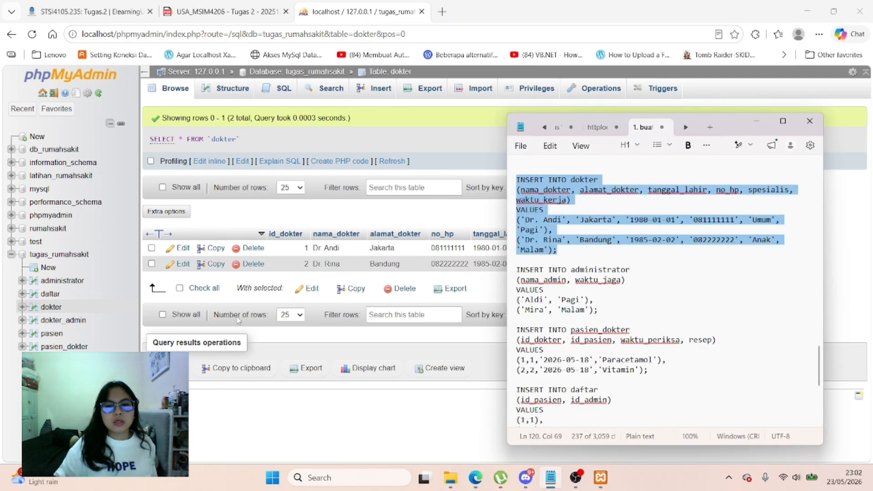
pyautogui.click(62, 281)
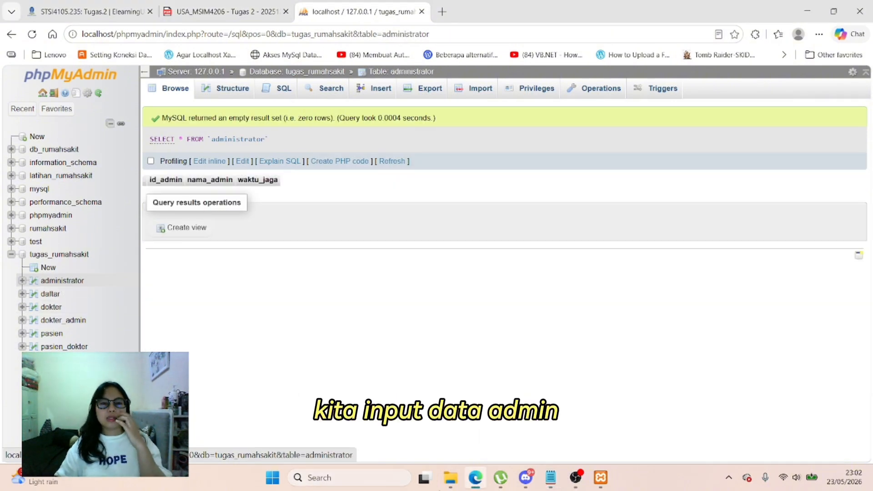
pyautogui.click(551, 478)
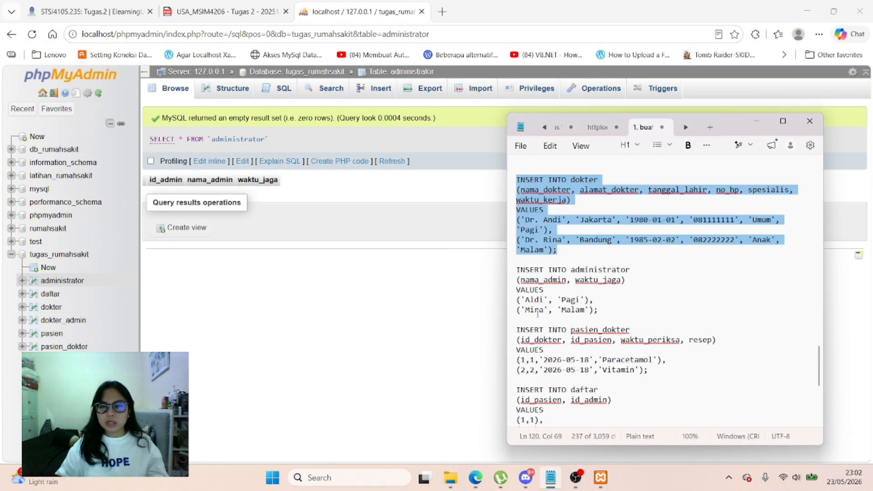
pyautogui.click(319, 145)
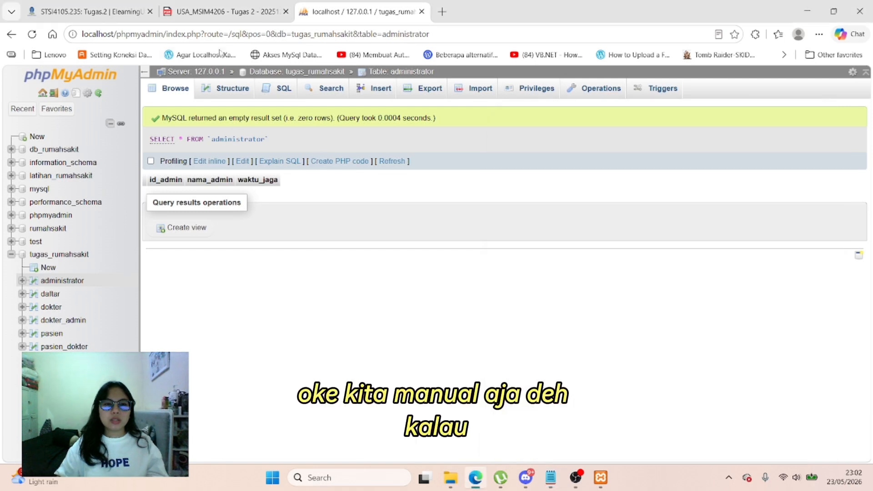
pyautogui.click(381, 88)
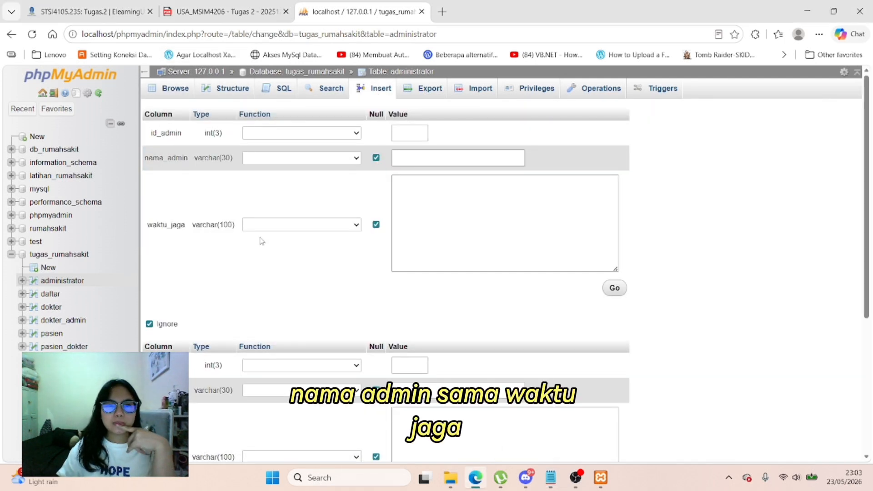
# Step: Enter the first admin's name from the SQL notes and set waktu_jaga to Pagi
pyautogui.click(556, 488)
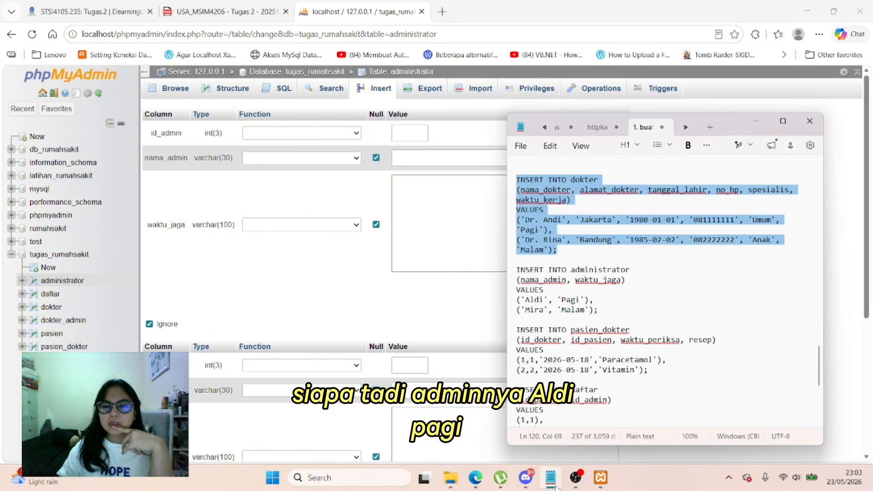
pyautogui.click(436, 246)
pyautogui.click(437, 165)
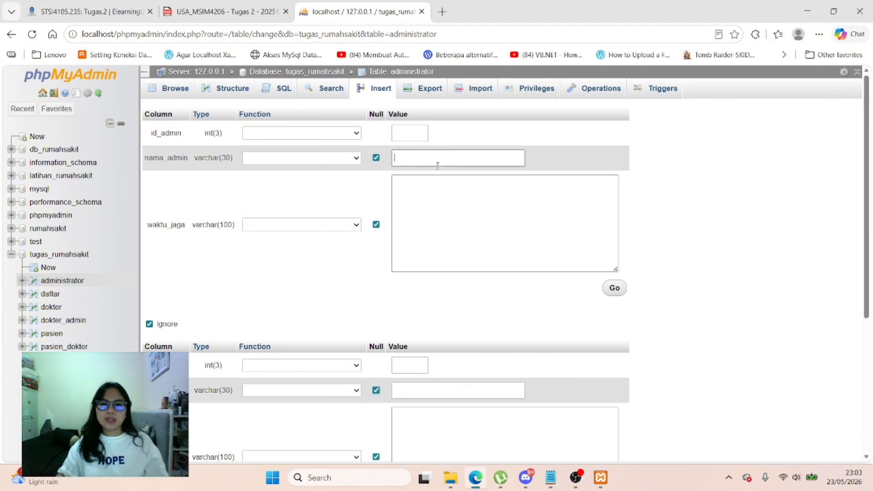
pyautogui.write('Aldi')
pyautogui.press('Tab')
pyautogui.write('Pagi')
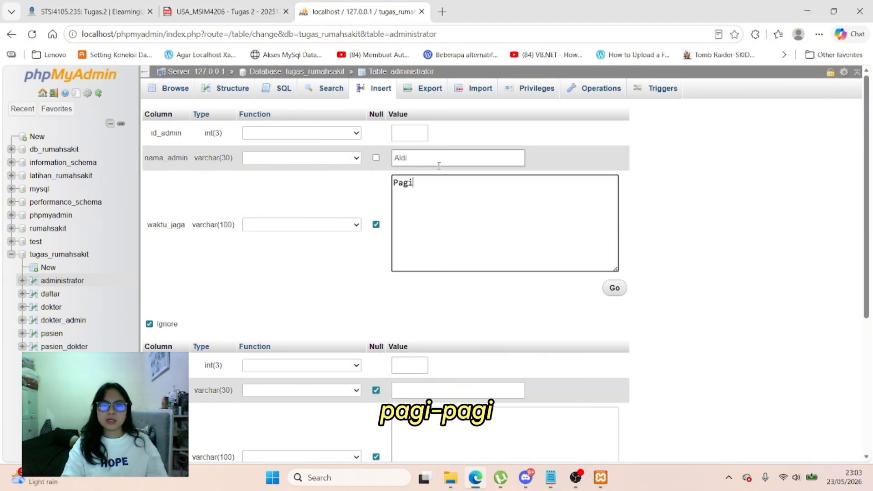
# Step: Enter the second admin's name with waktu_jaga Malam, leaving both id_admin fields empty, and insert the two rows into the administrator table
pyautogui.scroll(-3, 469, 268)
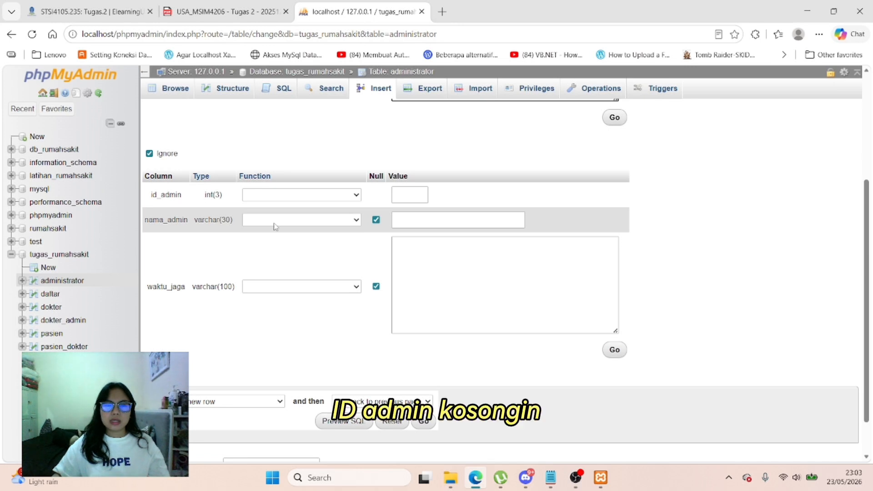
pyautogui.scroll(3, 448, 214)
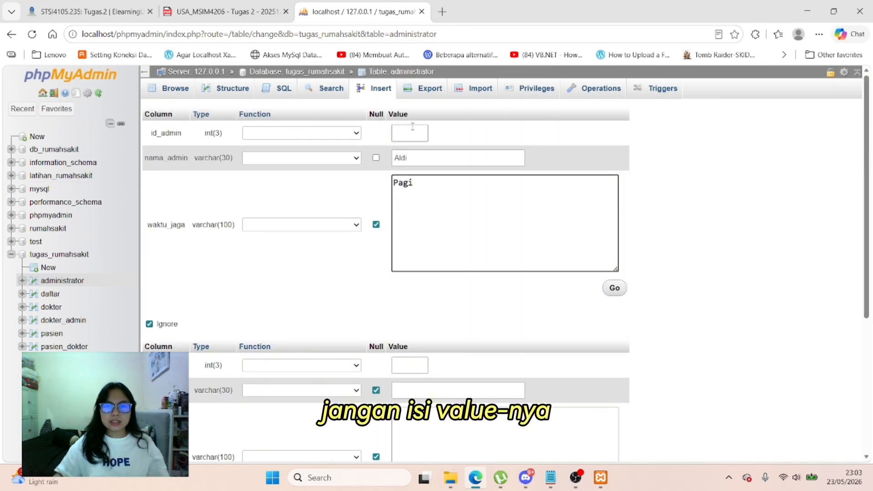
pyautogui.scroll(-1, 412, 295)
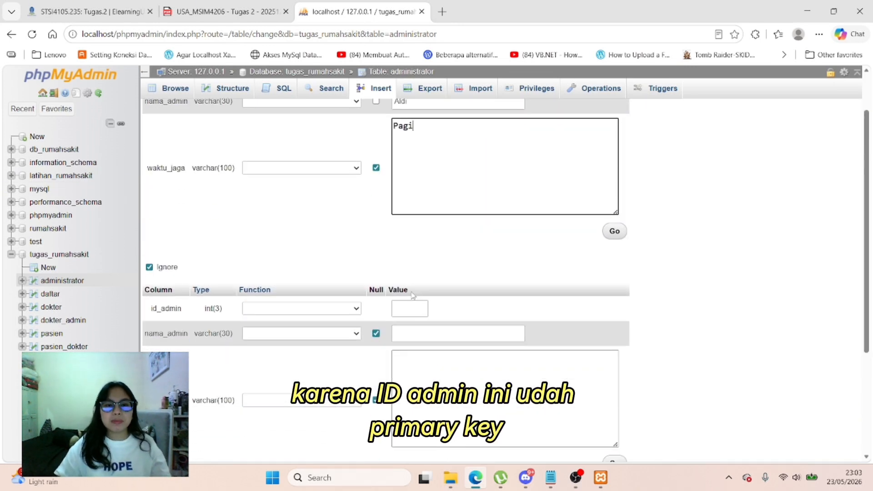
pyautogui.scroll(-2, 444, 335)
pyautogui.click(468, 223)
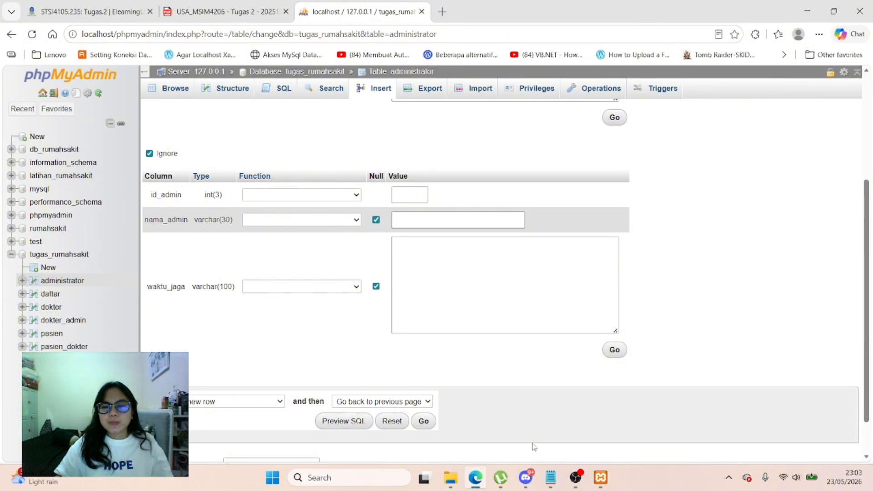
pyautogui.click(551, 478)
pyautogui.click(551, 478)
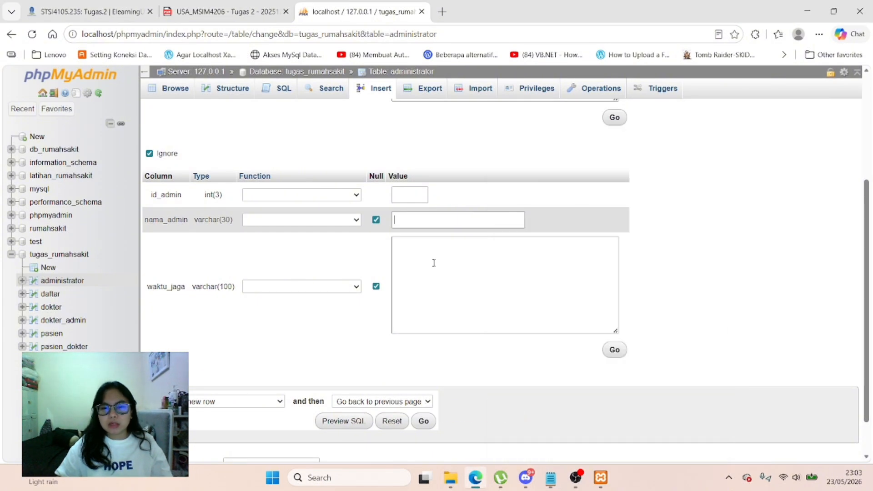
pyautogui.write('Mira')
pyautogui.click(434, 238)
pyautogui.write('Mala')
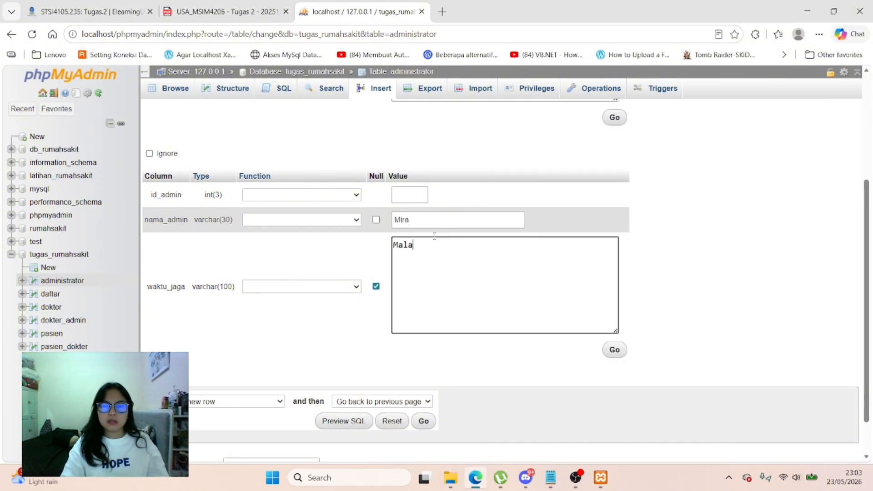
pyautogui.write('m')
pyautogui.click(618, 349)
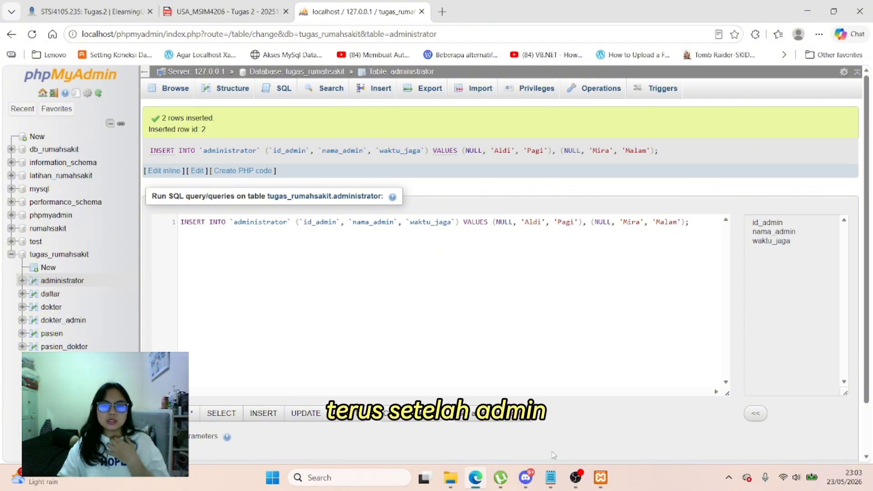
# Step: Look up the pasien_dokter INSERT statement in the SQL notes and open the insert form of the pasien_dokter table
pyautogui.click(551, 477)
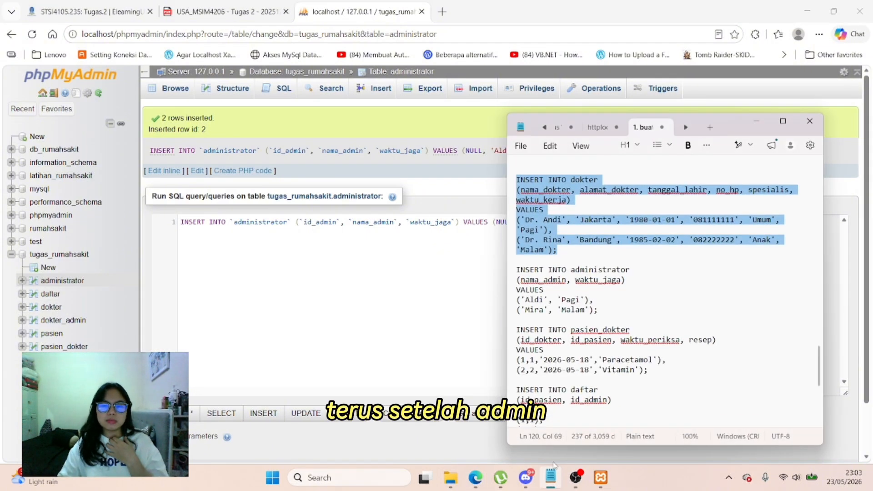
pyautogui.click(629, 306)
pyautogui.scroll(-2, 628, 306)
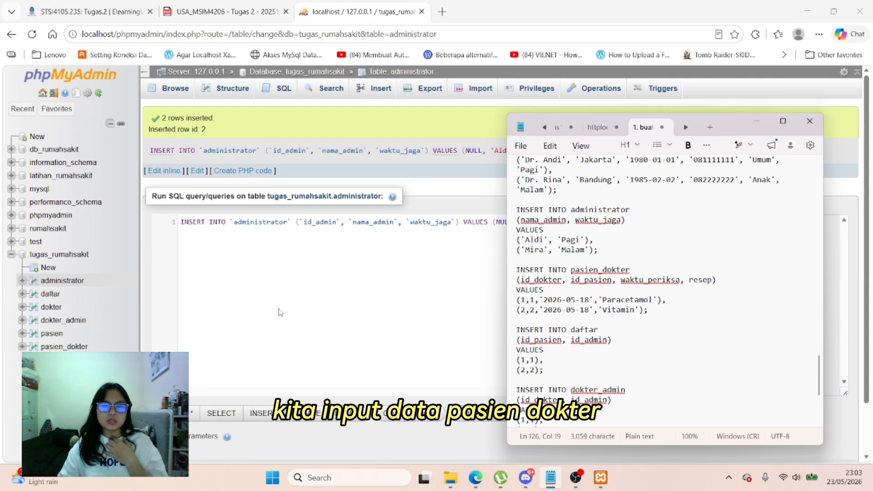
pyautogui.click(51, 346)
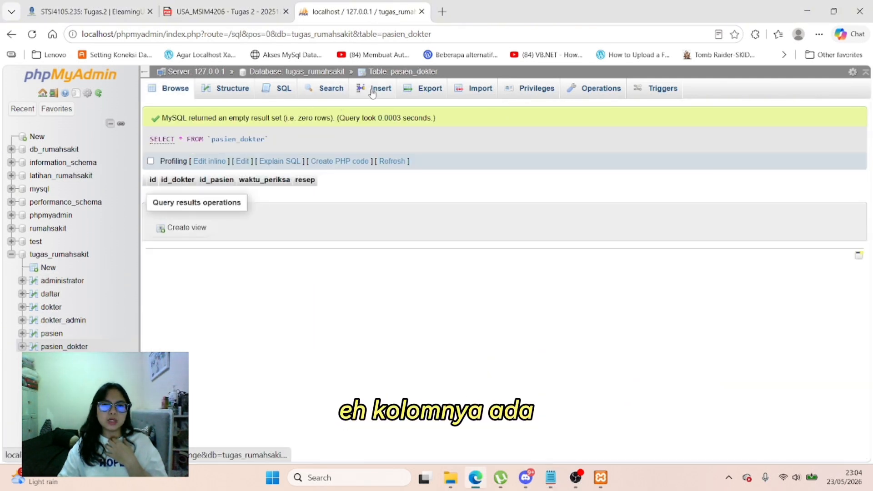
pyautogui.click(348, 89)
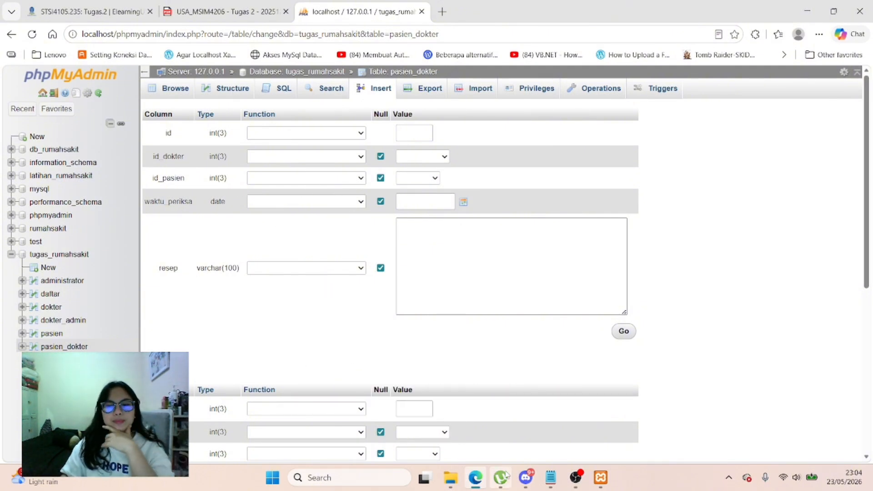
# Step: Copy the pasien_dokter INSERT statement from the SQL notes, run it on the pasien_dokter table and browse the table's rows
pyautogui.click(550, 477)
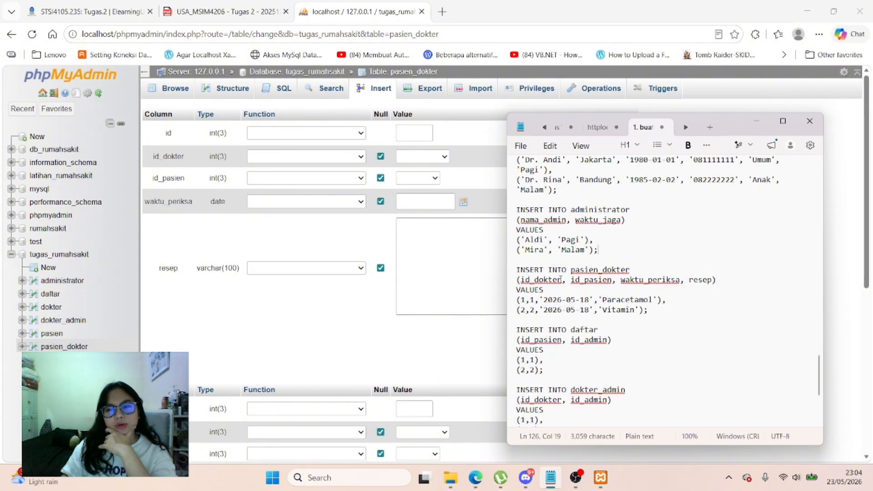
pyautogui.moveTo(518, 273); pyautogui.dragTo(653, 314)
pyautogui.hotkey('ctrl', 'c')
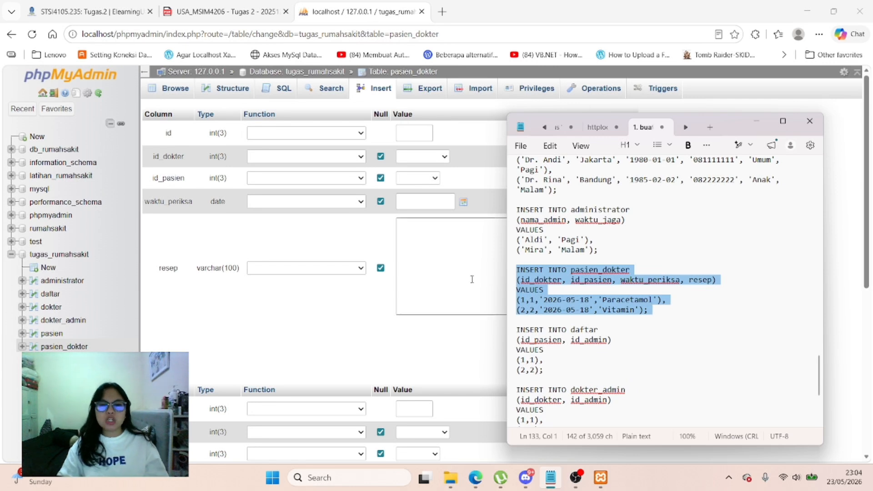
pyautogui.click(347, 304)
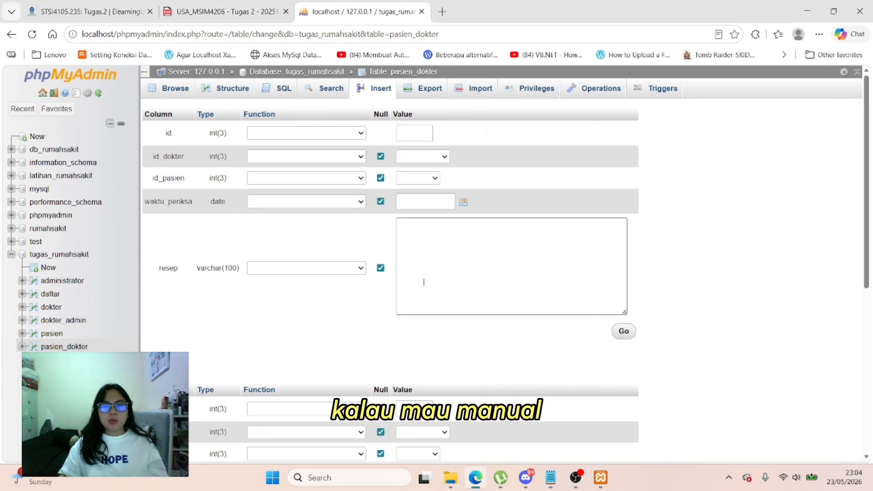
pyautogui.click(271, 91)
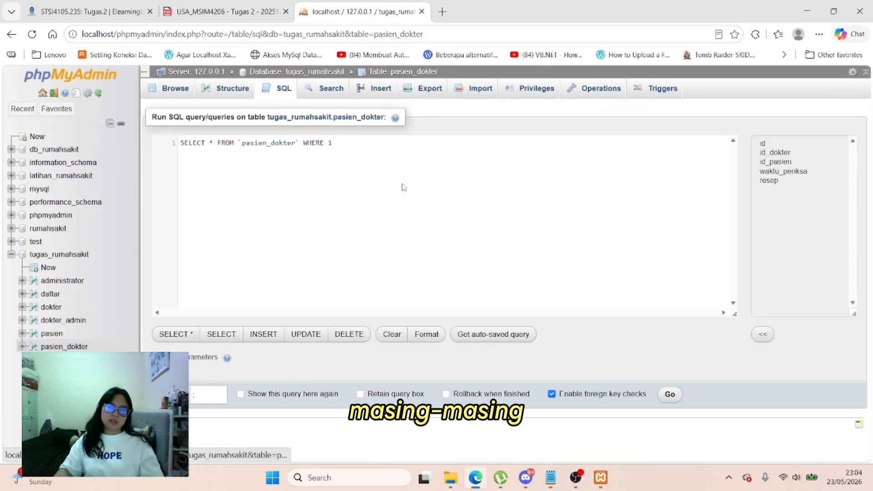
pyautogui.hotkey('ctrl', 'v')
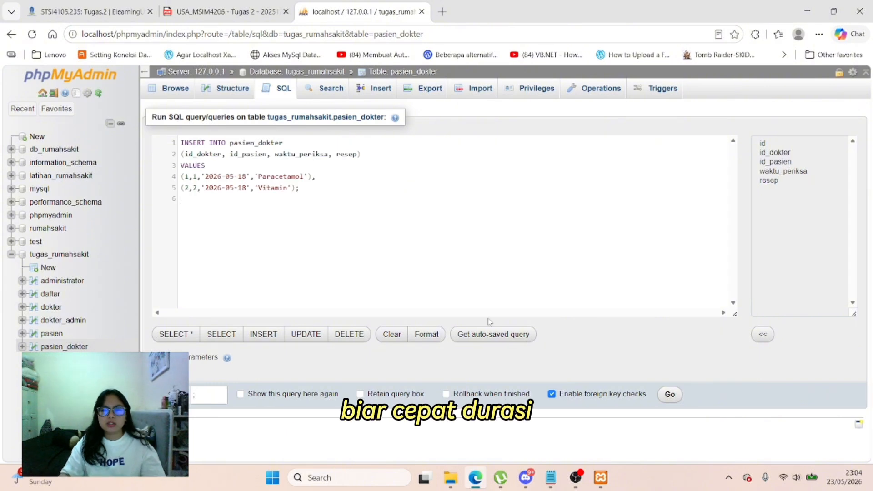
pyautogui.click(659, 394)
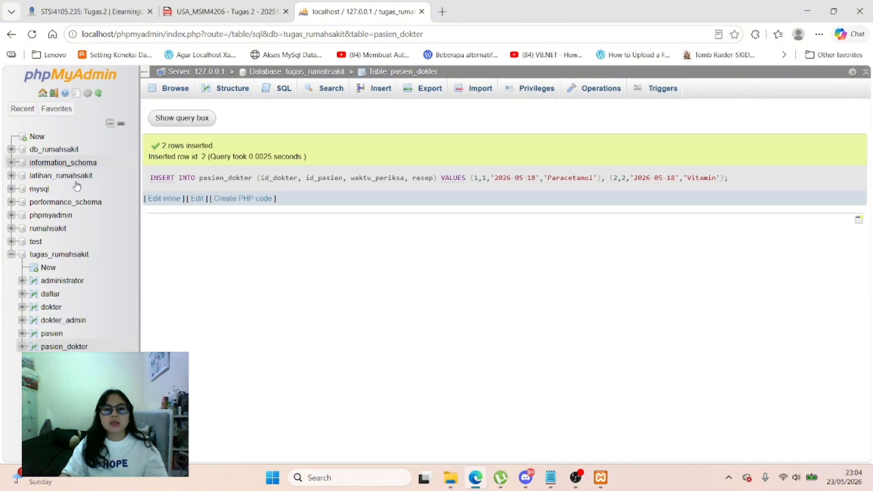
pyautogui.click(182, 88)
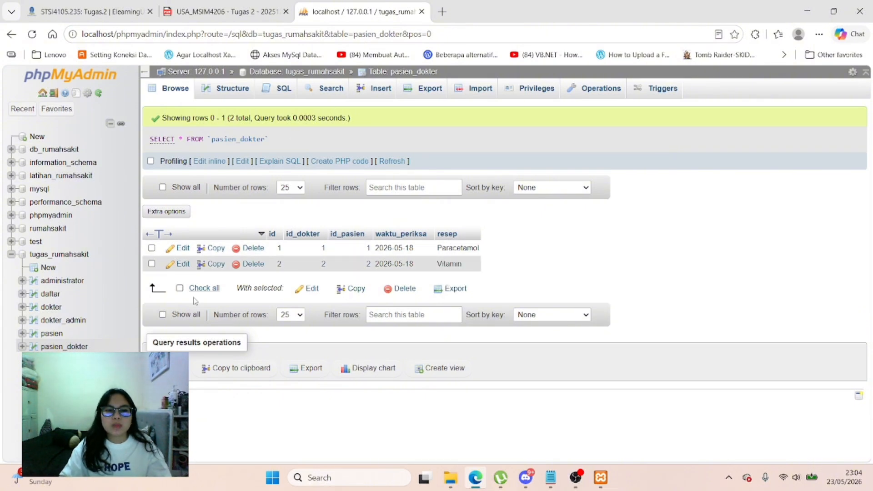
# Step: Look up the daftar INSERT statement in the SQL notes and open the insert form of the daftar table
pyautogui.click(549, 486)
pyautogui.scroll(-2, 591, 295)
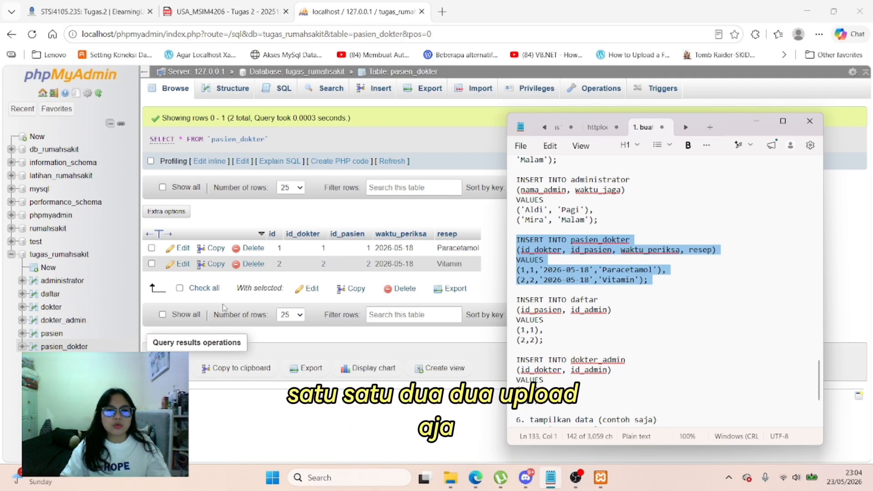
pyautogui.click(226, 210)
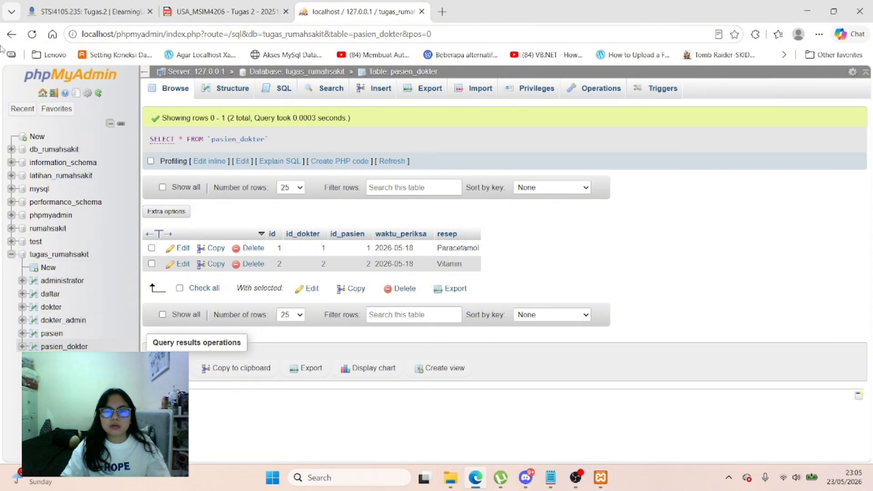
pyautogui.click(551, 480)
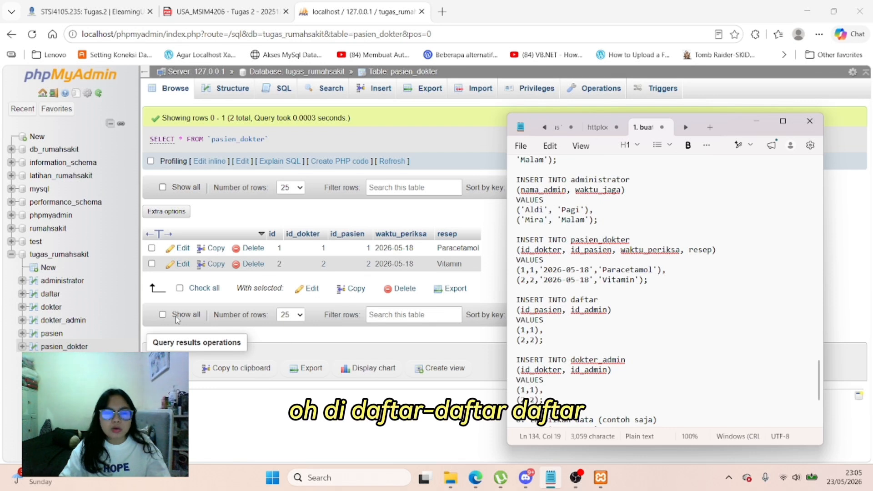
pyautogui.click(50, 295)
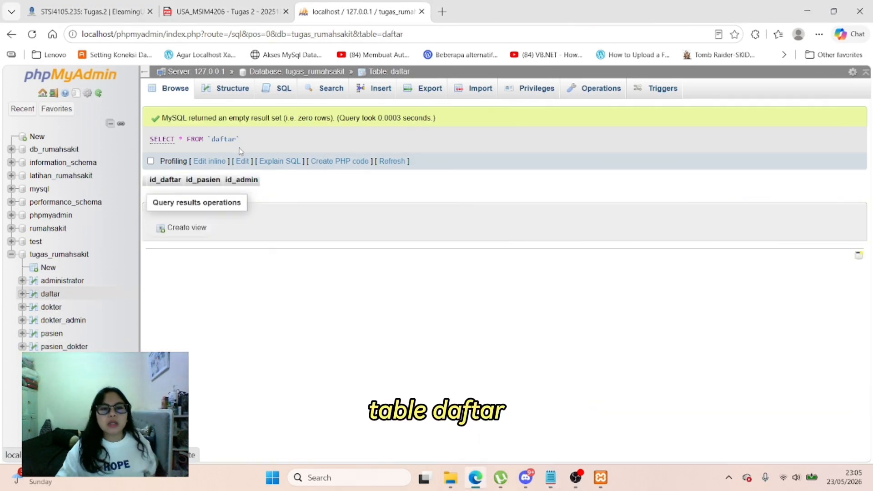
pyautogui.click(357, 90)
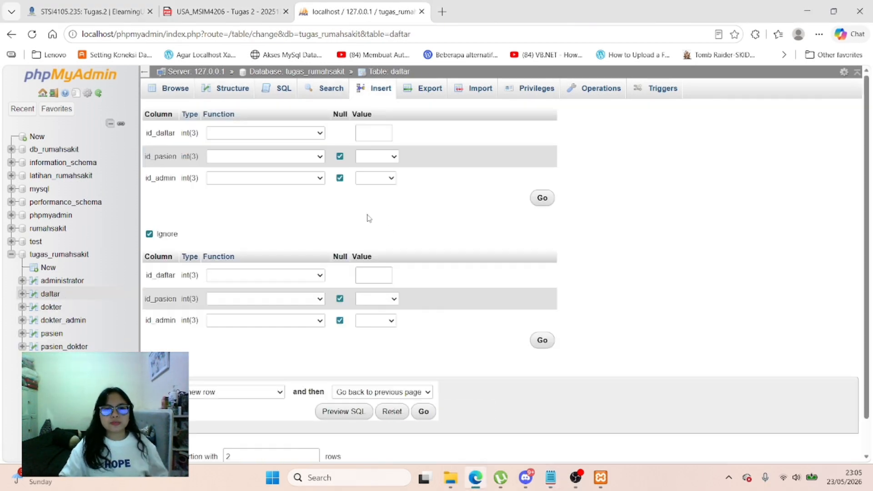
# Step: Set id_pasien to patient 1 and id_admin to admin 1 in the first daftar row
pyautogui.click(382, 157)
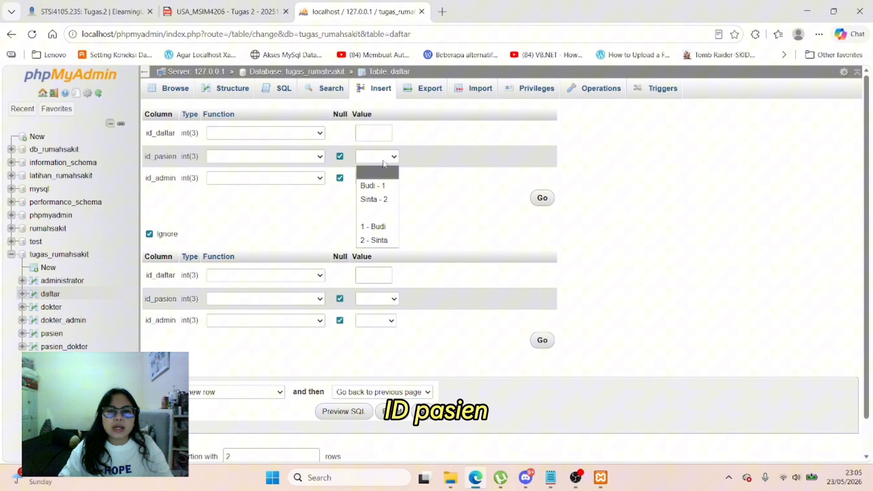
pyautogui.click(377, 184)
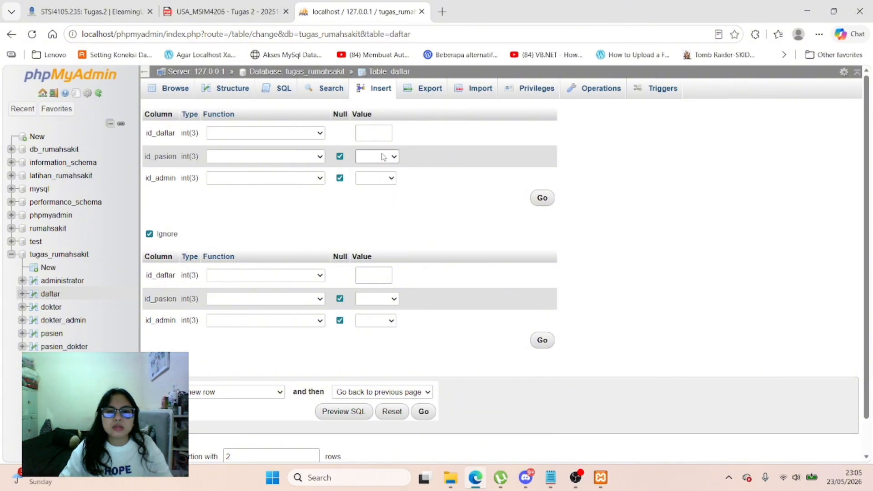
pyautogui.click(383, 157)
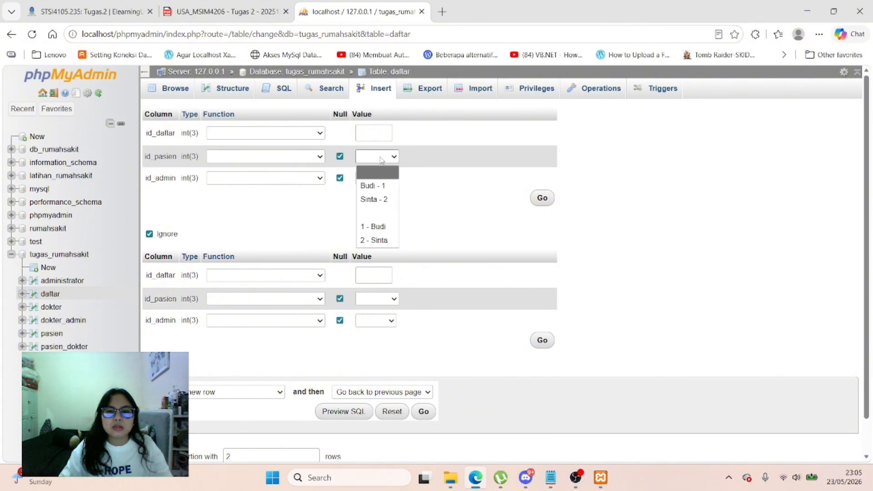
pyautogui.click(377, 186)
pyautogui.click(377, 178)
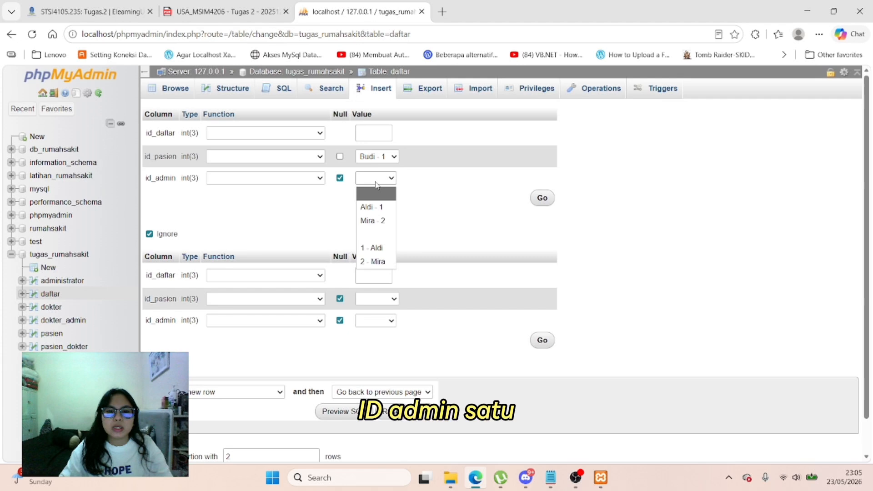
pyautogui.click(375, 205)
# Step: Set the second daftar row to patient 2 and admin 2 per the SQL notes, insert both rows and browse the table
pyautogui.click(551, 485)
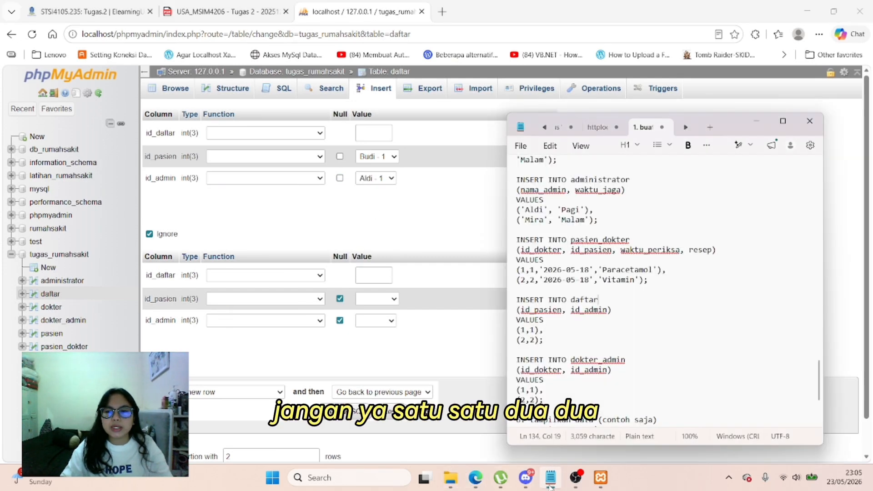
pyautogui.click(551, 485)
pyautogui.click(377, 299)
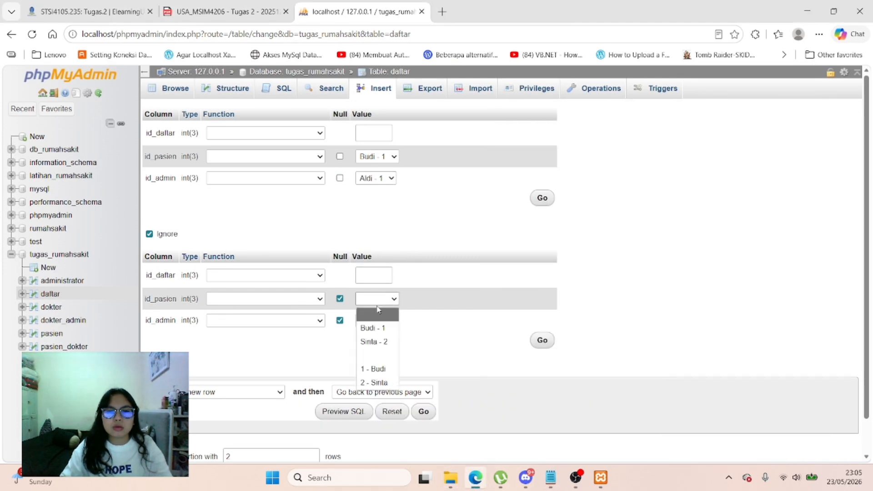
pyautogui.click(377, 342)
pyautogui.click(376, 320)
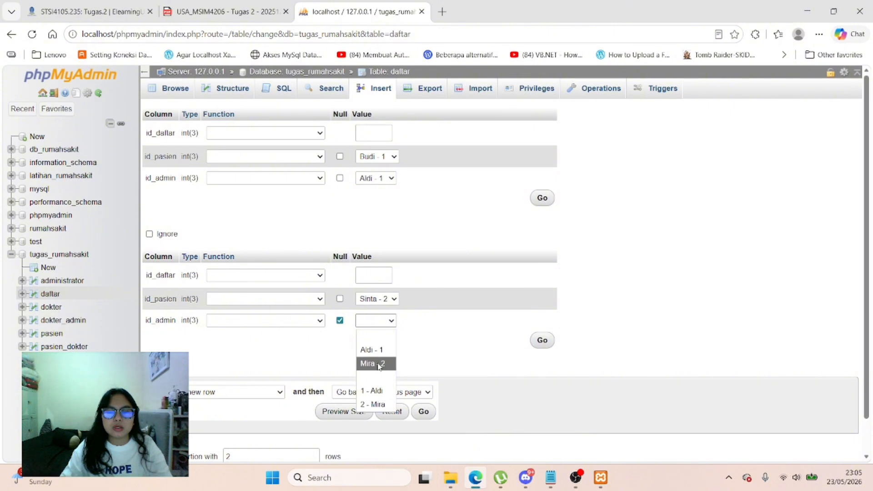
pyautogui.click(379, 364)
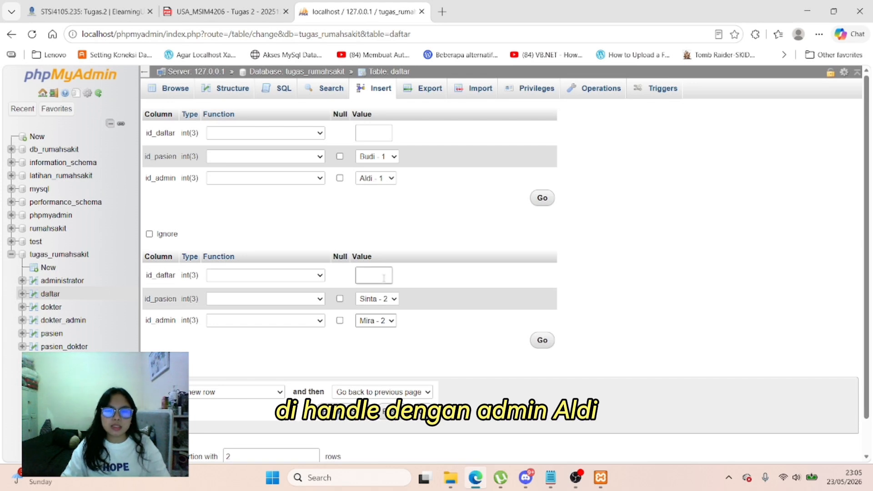
pyautogui.click(542, 341)
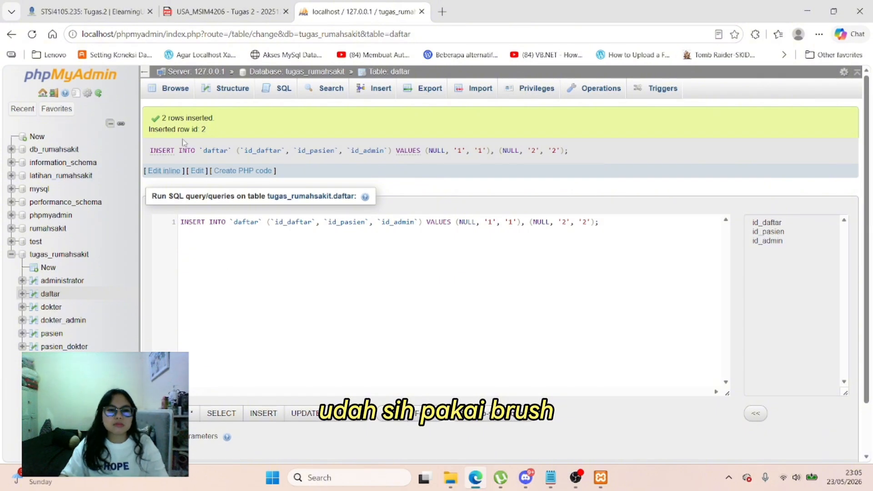
pyautogui.click(187, 93)
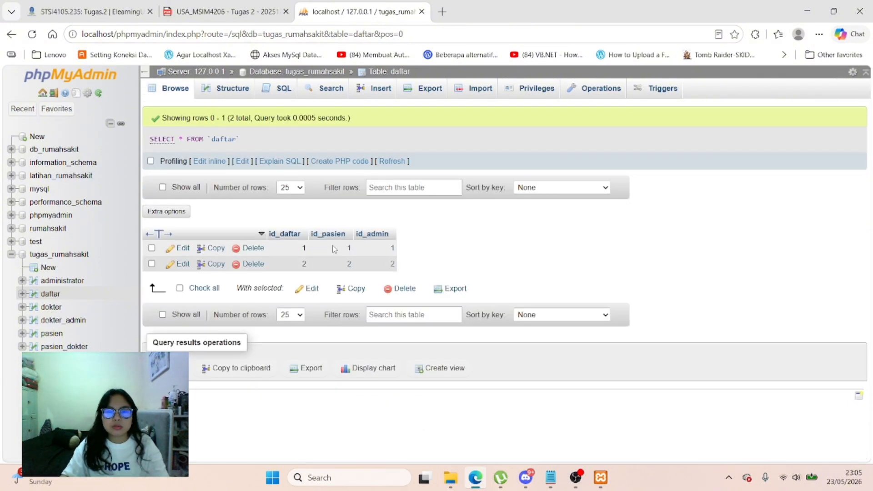
# Step: Review the remaining statements in the SQL notes, from the dokter_admin INSERT to the JOIN query
pyautogui.click(551, 478)
pyautogui.scroll(-5, 633, 387)
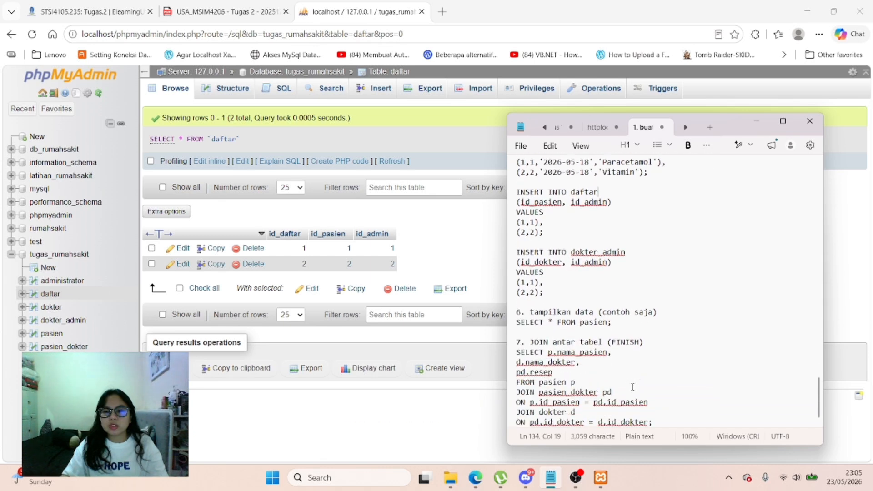
pyautogui.scroll(1, 601, 358)
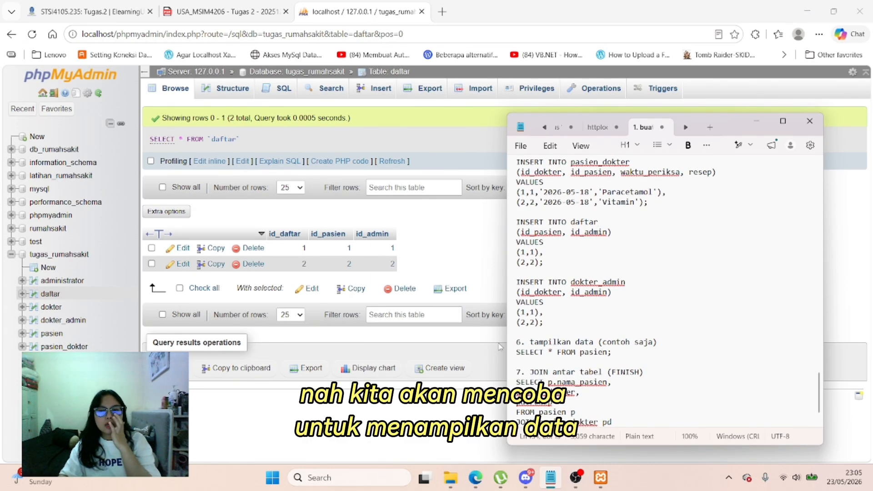
pyautogui.click(482, 369)
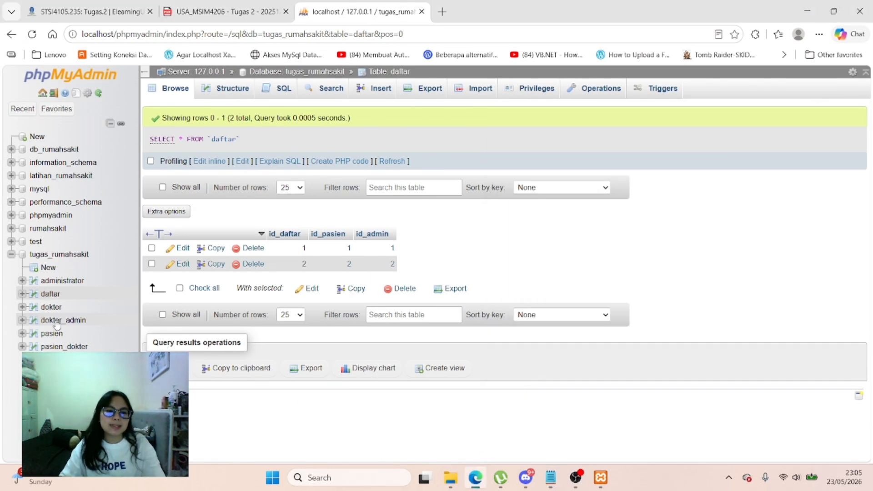
# Step: Open the SQL editor of the tugas_rumahsakit database and copy the query SELECT * FROM pasien; from the SQL notes
pyautogui.click(58, 255)
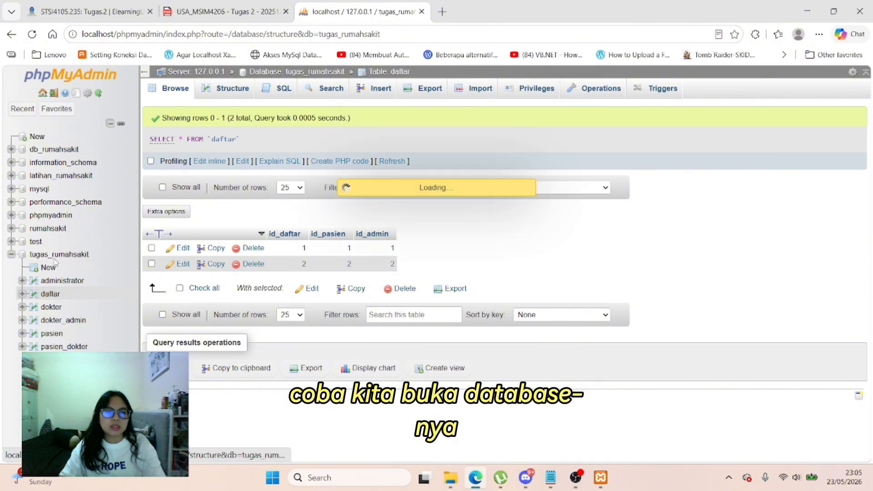
pyautogui.click(233, 90)
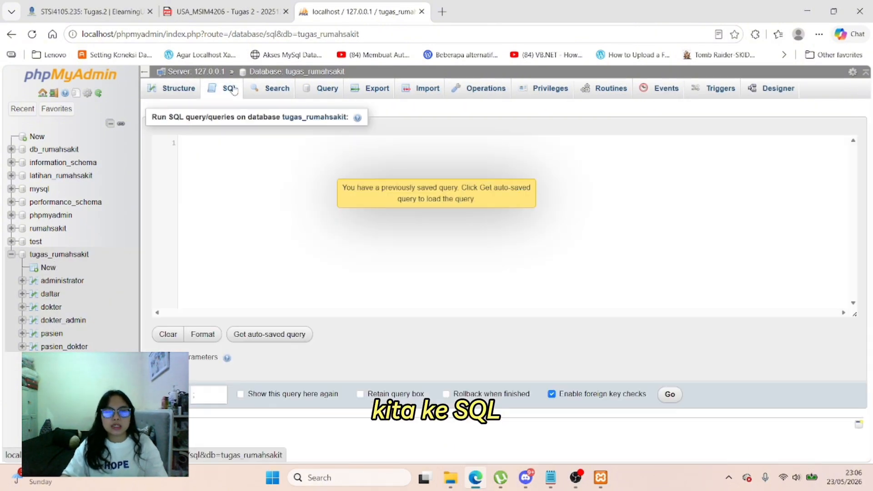
pyautogui.click(551, 478)
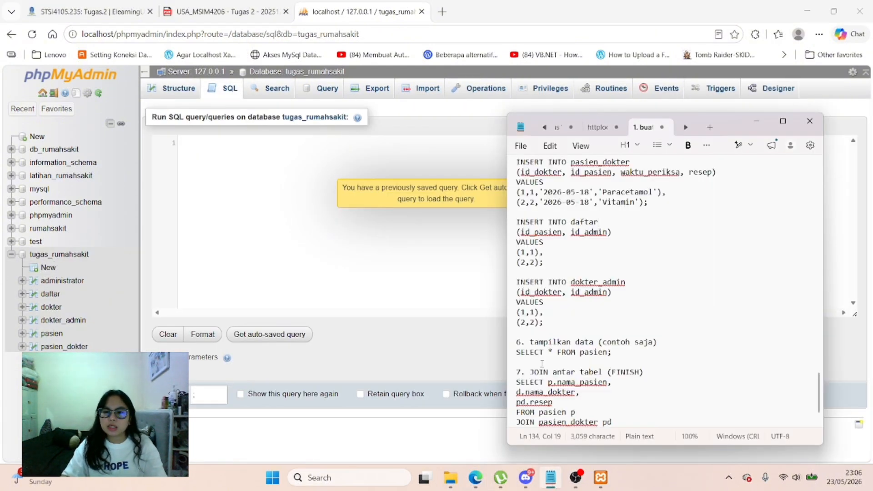
pyautogui.moveTo(516, 352); pyautogui.dragTo(613, 353)
pyautogui.hotkey('ctrl', 'c')
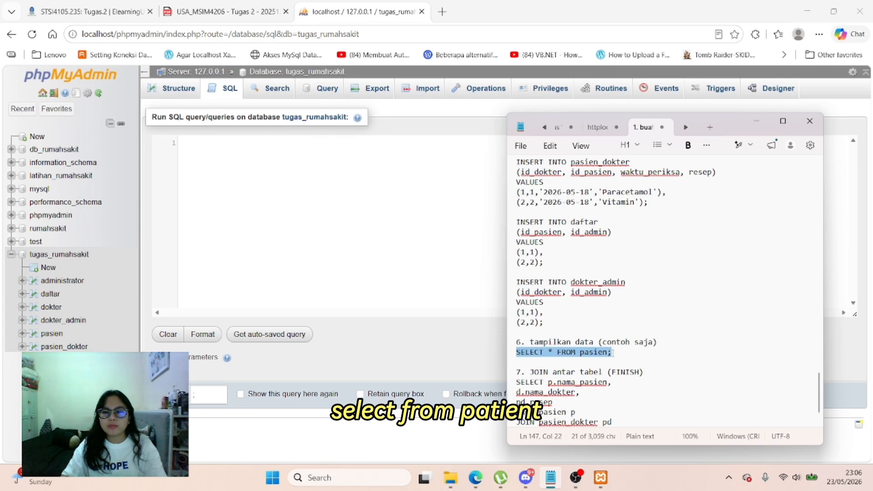
pyautogui.click(355, 261)
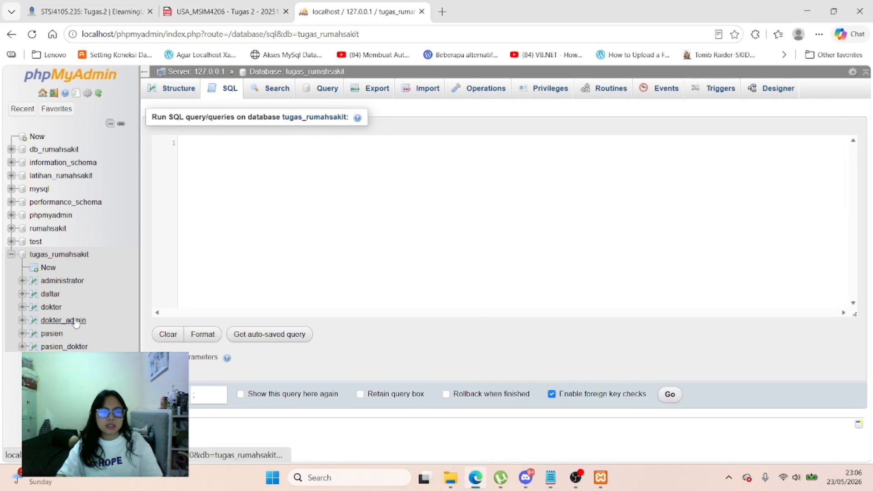
# Step: Open the pasien table and run its default query SELECT * FROM `pasien` WHERE 1
pyautogui.click(61, 336)
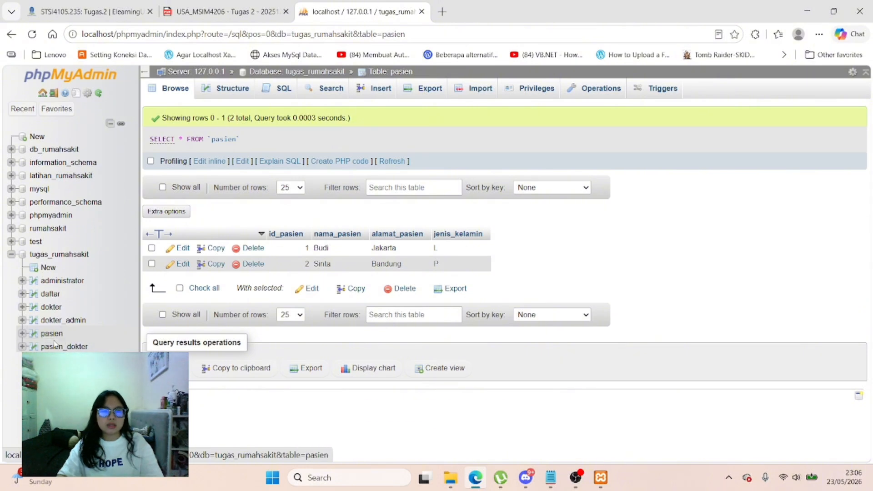
pyautogui.click(266, 91)
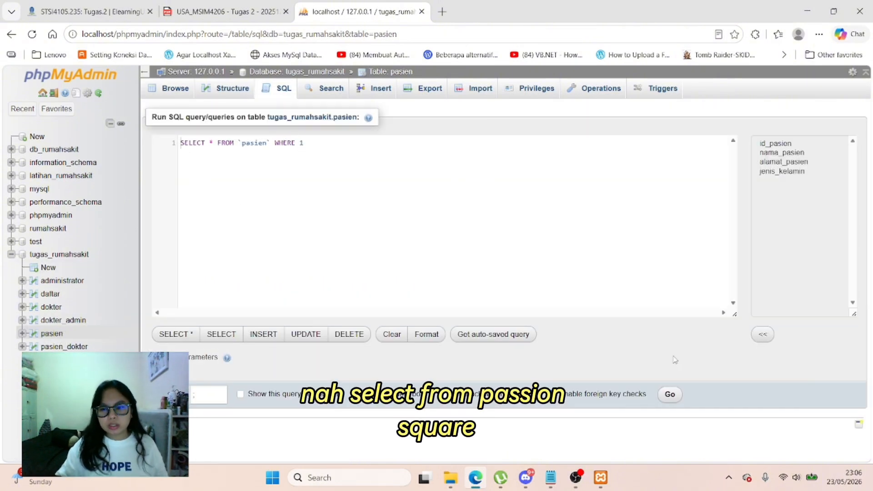
pyautogui.click(670, 394)
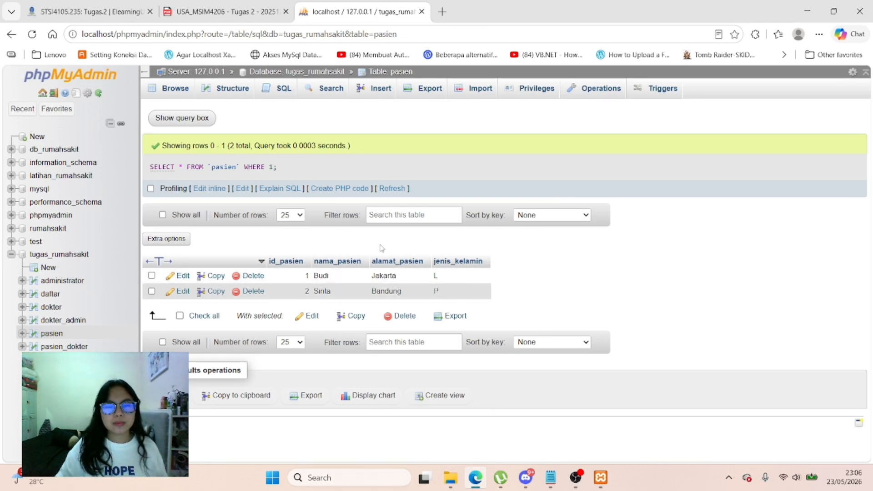
# Step: Run the copied query SELECT * FROM pasien; in the SQL editor of the tugas_rumahsakit database
pyautogui.click(74, 255)
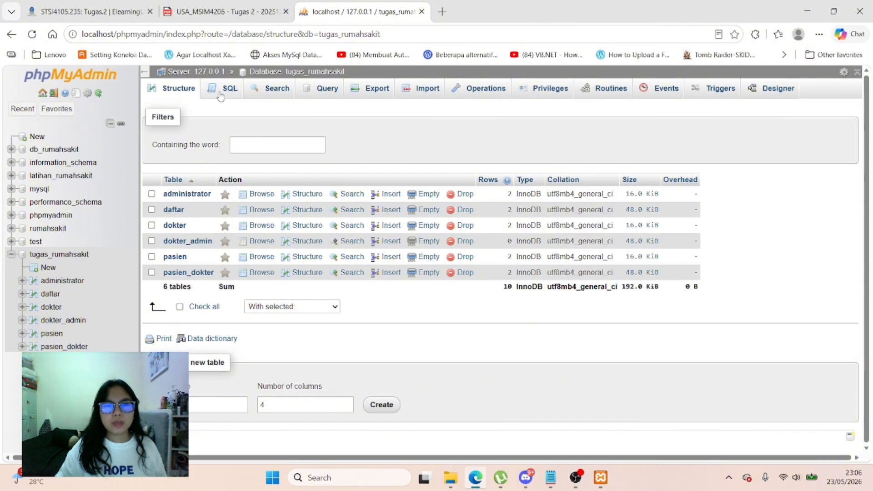
pyautogui.click(225, 88)
pyautogui.hotkey('ctrl', 'v')
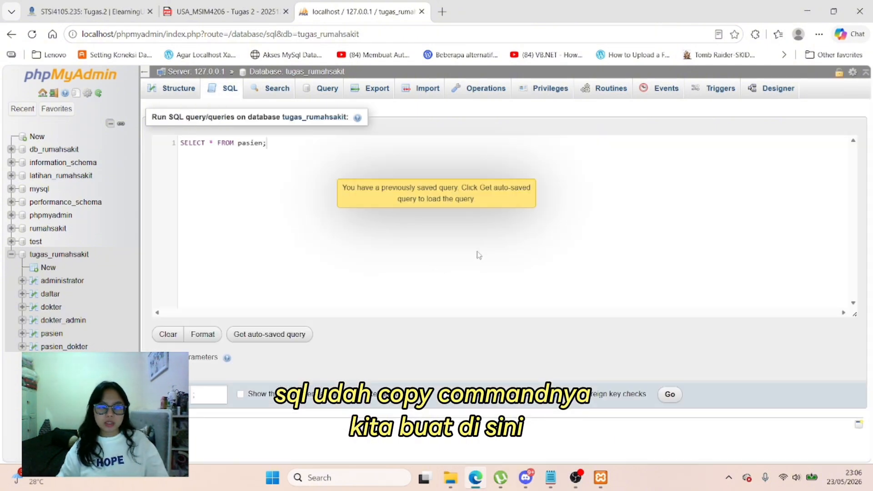
pyautogui.click(670, 394)
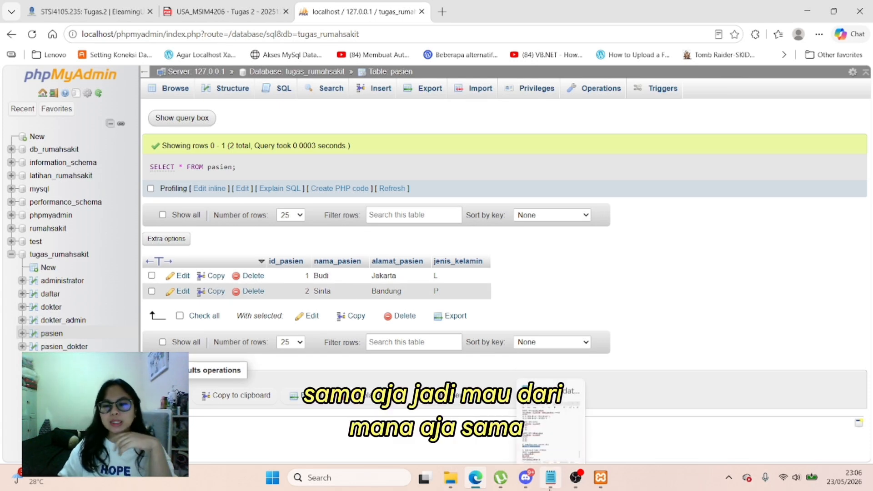
# Step: Read the final JOIN query under item 7 of the SQL notes and return to phpMyAdmin
pyautogui.click(553, 478)
pyautogui.scroll(-1, 668, 359)
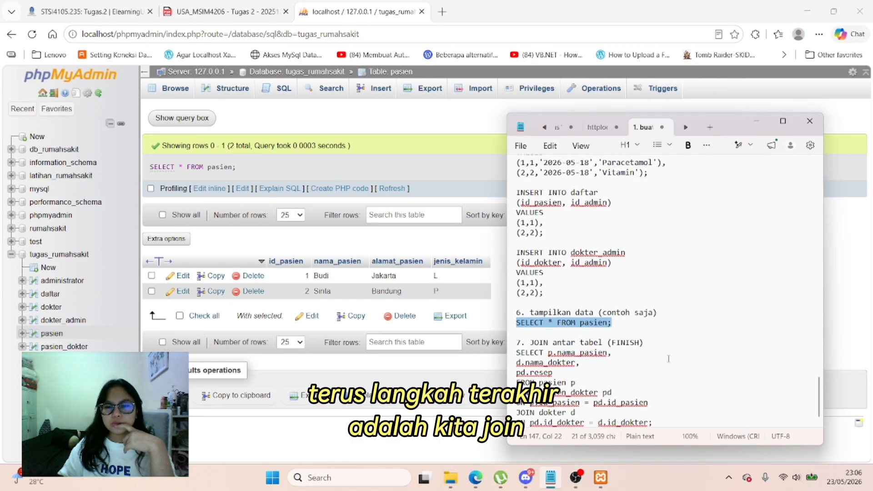
pyautogui.click(573, 361)
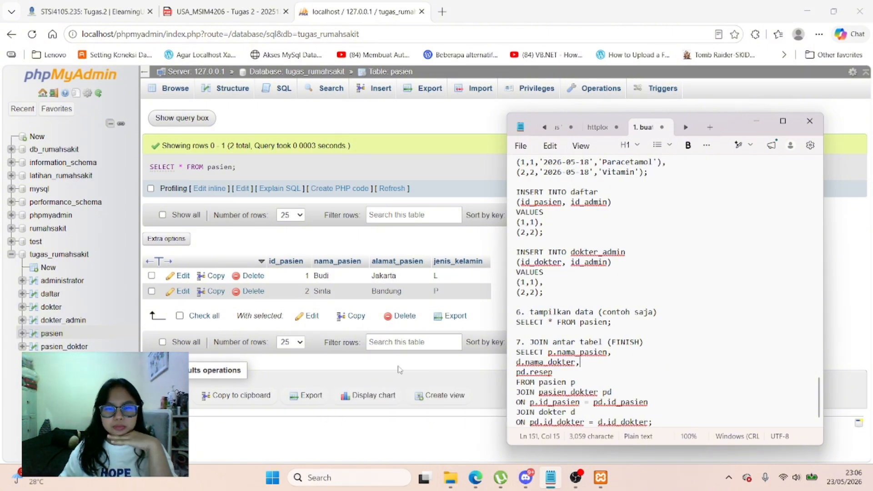
pyautogui.click(401, 134)
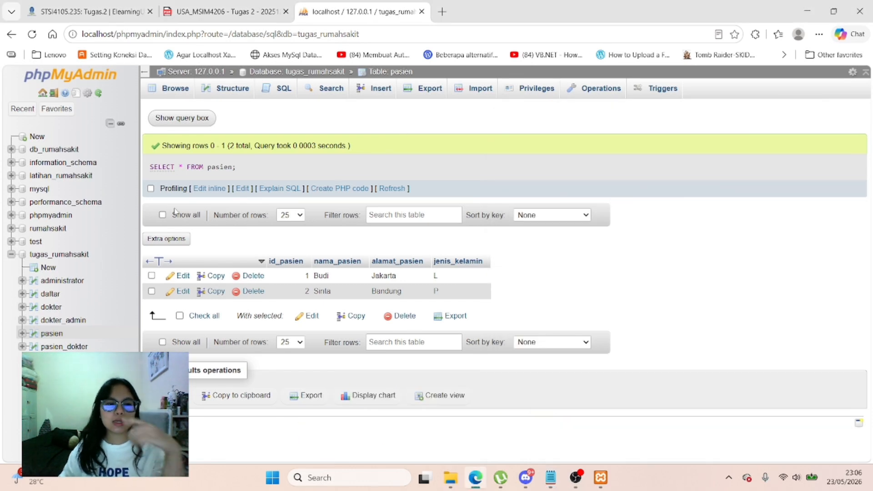
# Step: Open the tugas_rumahsakit relation diagram in Designer and move the daftar and dokter tables so they no longer overlap administrator
pyautogui.click(62, 258)
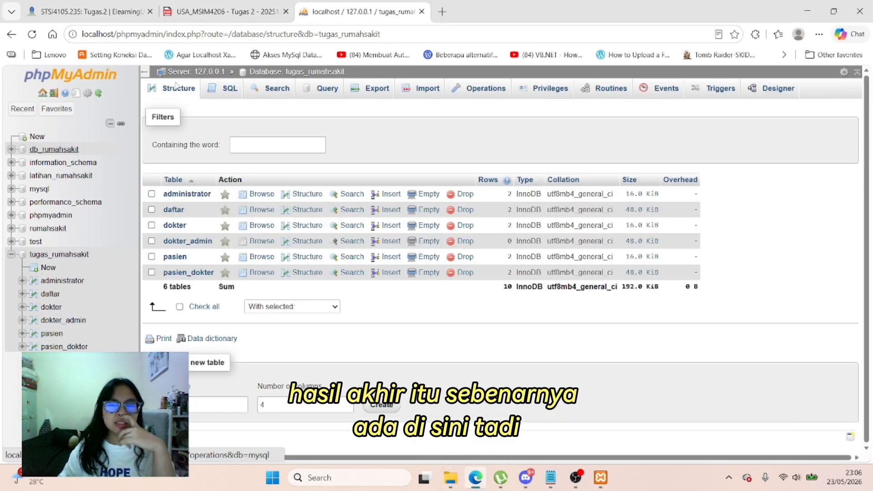
pyautogui.click(761, 94)
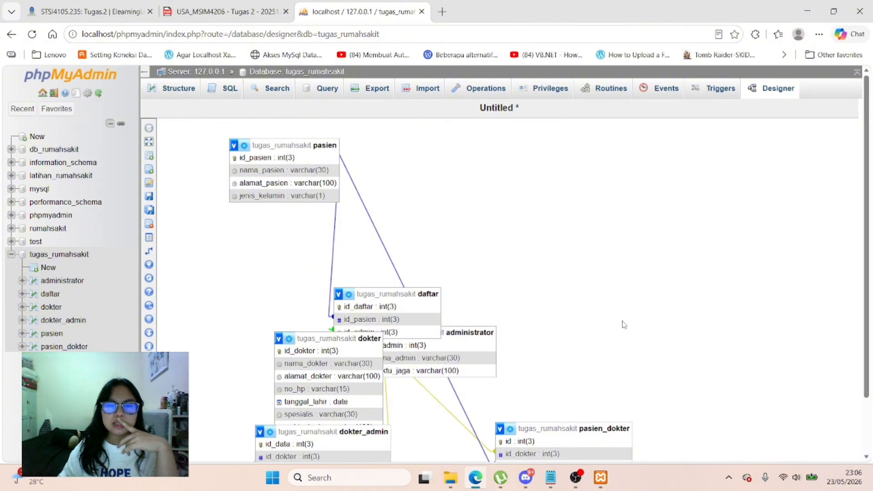
pyautogui.scroll(-3, 460, 253)
pyautogui.scroll(2, 463, 262)
pyautogui.moveTo(389, 296); pyautogui.dragTo(406, 233)
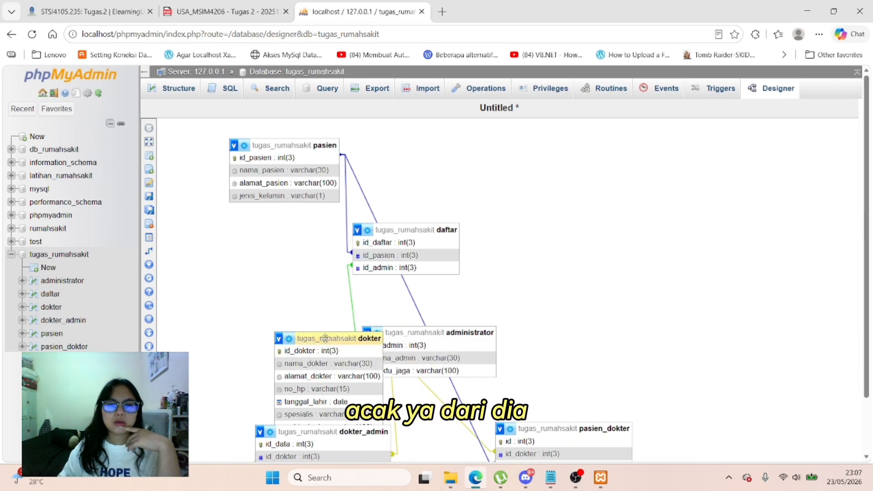
pyautogui.moveTo(326, 340); pyautogui.dragTo(279, 261)
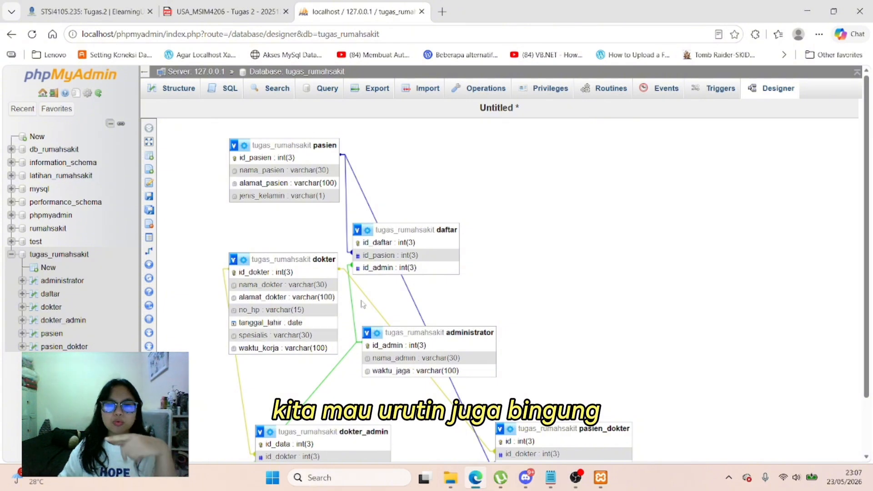
# Step: Copy the JOIN query over pasien, pasien_dokter and dokter from the SQL notes and run it on the tugas_rumahsakit database
pyautogui.click(68, 257)
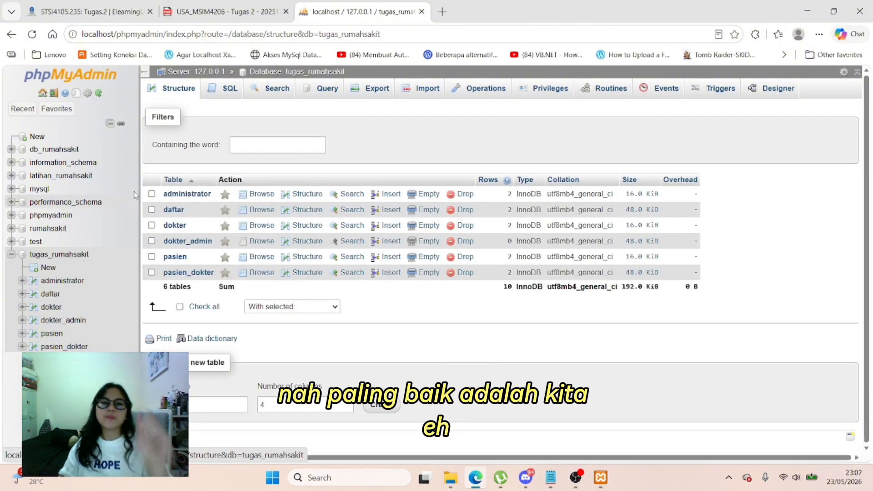
pyautogui.click(226, 88)
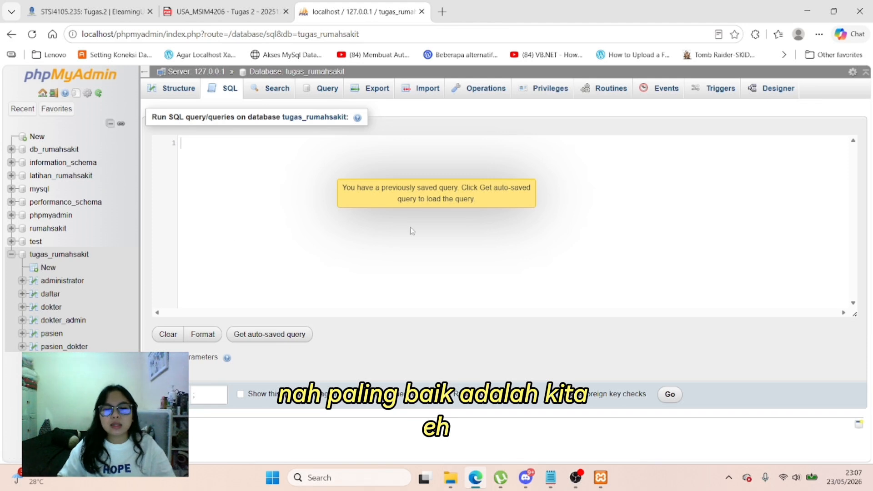
pyautogui.click(551, 478)
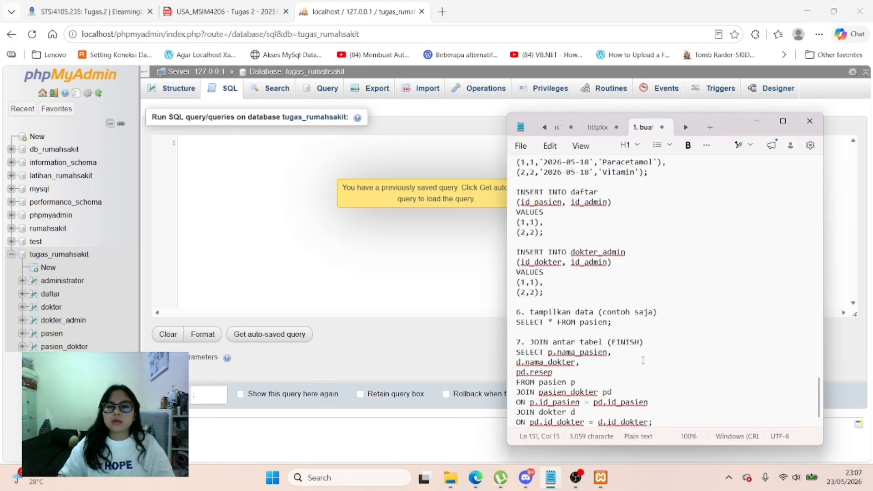
pyautogui.moveTo(516, 352); pyautogui.dragTo(669, 425)
pyautogui.hotkey('ctrl', 'c')
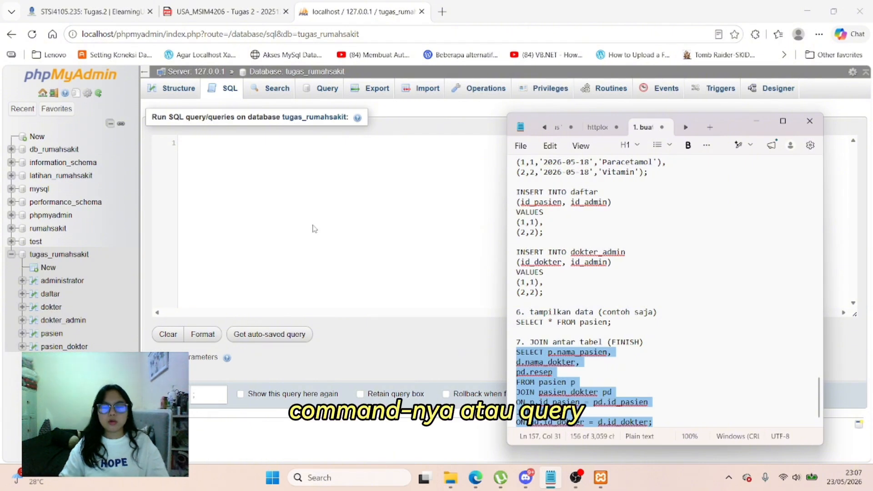
pyautogui.click(345, 200)
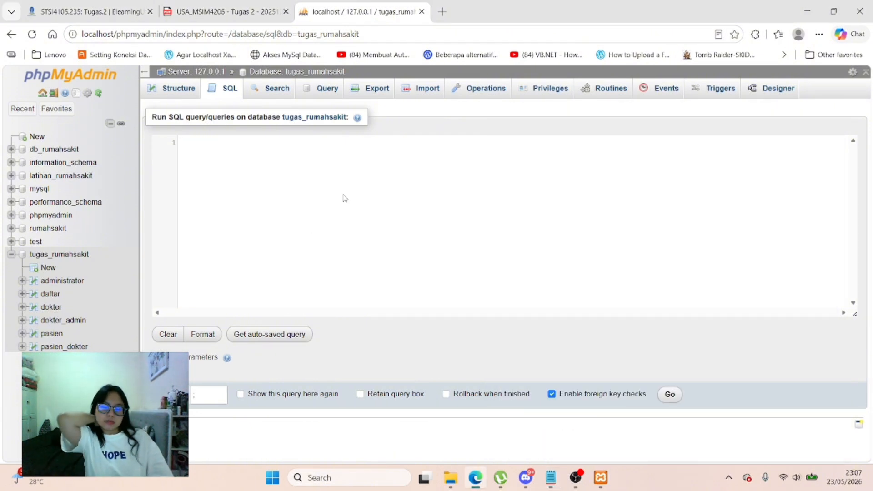
pyautogui.hotkey('ctrl', 'v')
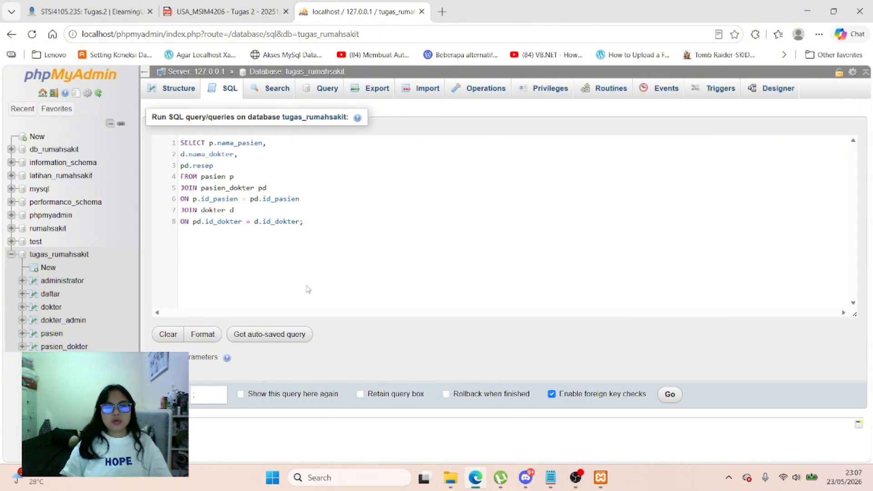
pyautogui.click(664, 392)
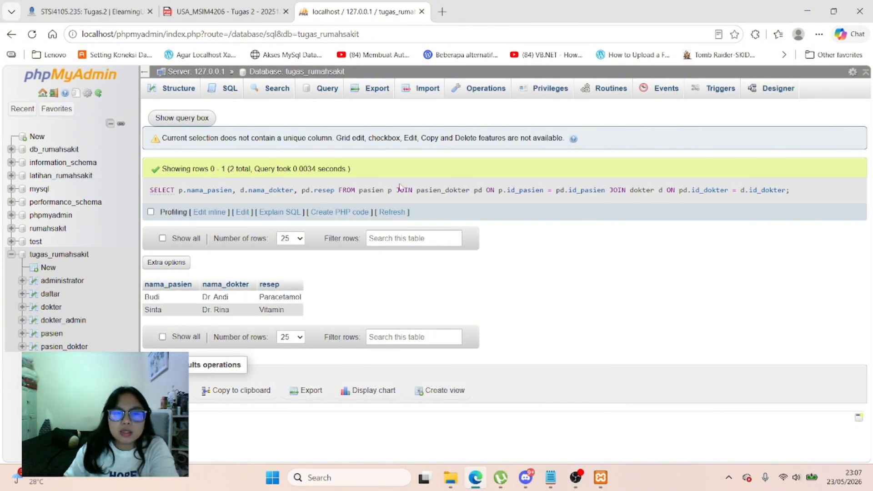
# Step: Browse the pasien table's rows and structure and compare them with the ERD in the assignment PDF
pyautogui.click(46, 335)
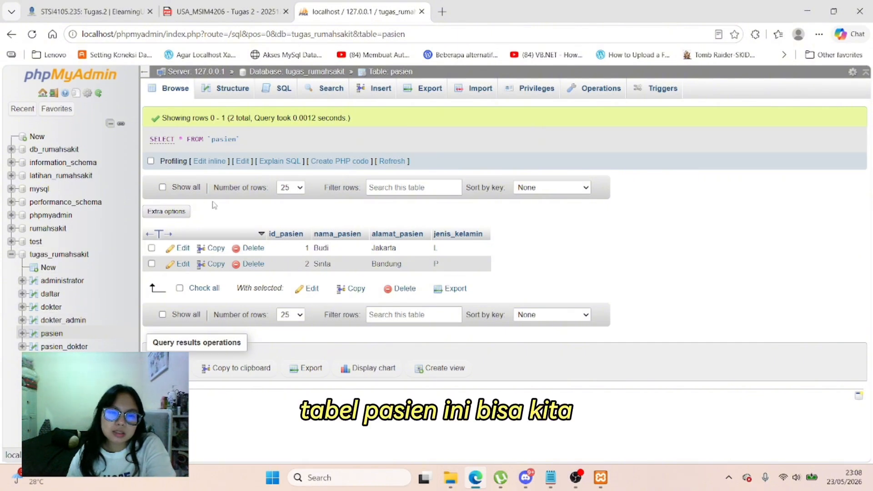
pyautogui.click(226, 88)
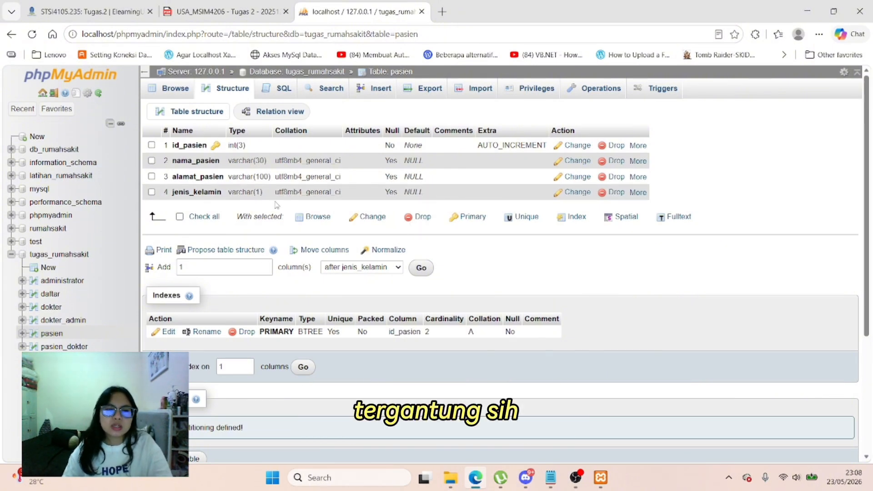
pyautogui.click(225, 11)
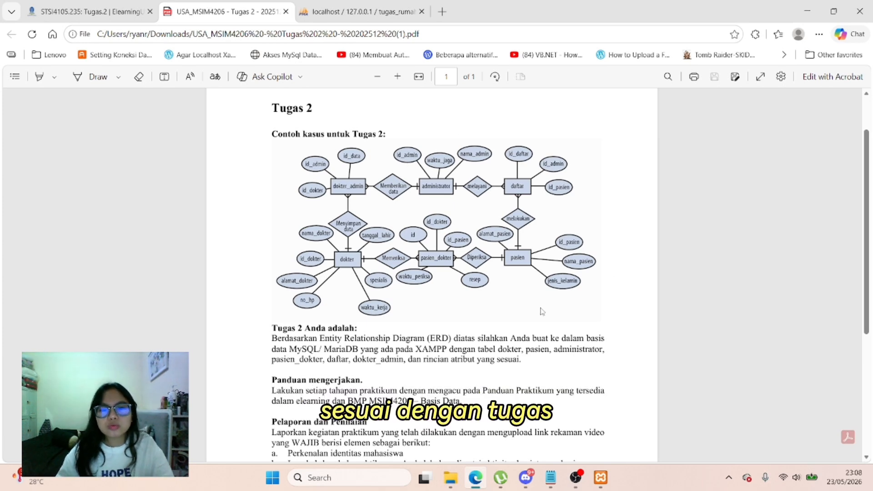
pyautogui.scroll(-1, 543, 312)
pyautogui.scroll(3, 499, 330)
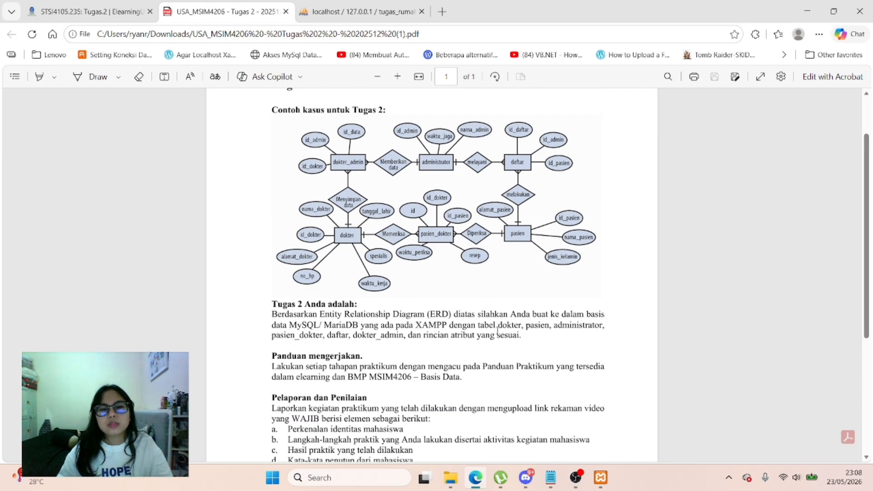
# Step: Return to phpMyAdmin and run the copied JOIN query again in the SQL editor of tugas_rumahsakit
pyautogui.click(359, 12)
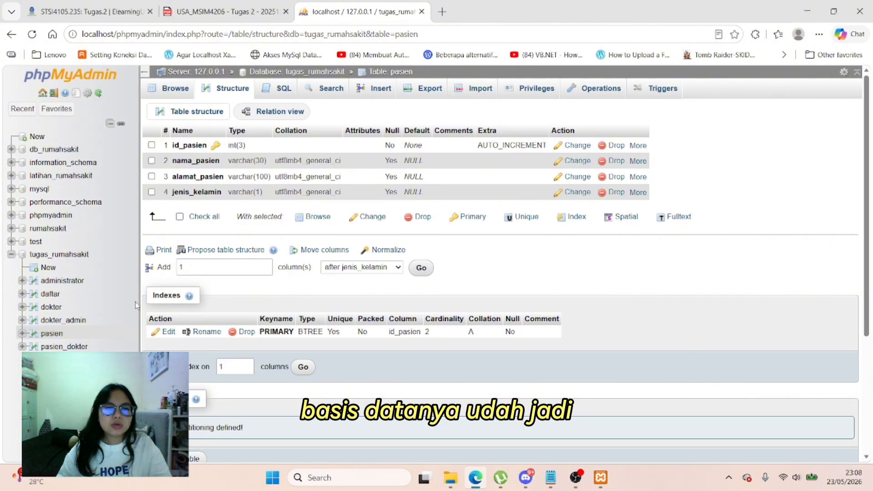
pyautogui.click(88, 255)
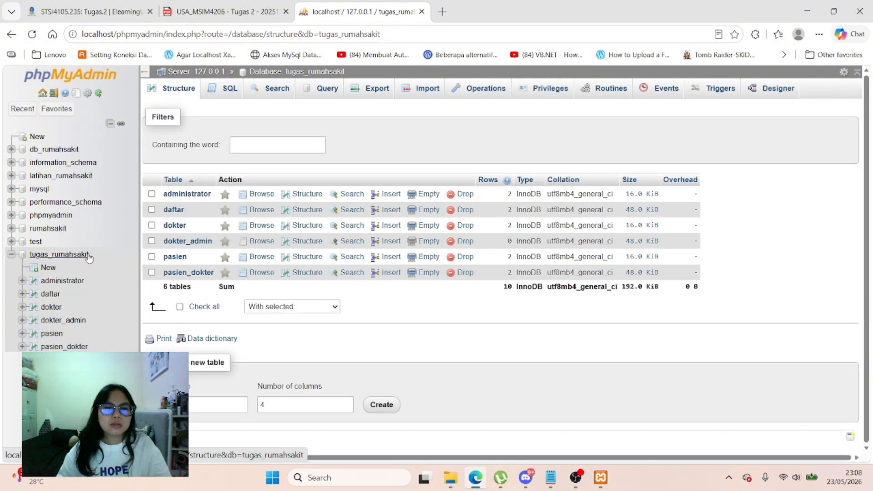
pyautogui.click(217, 91)
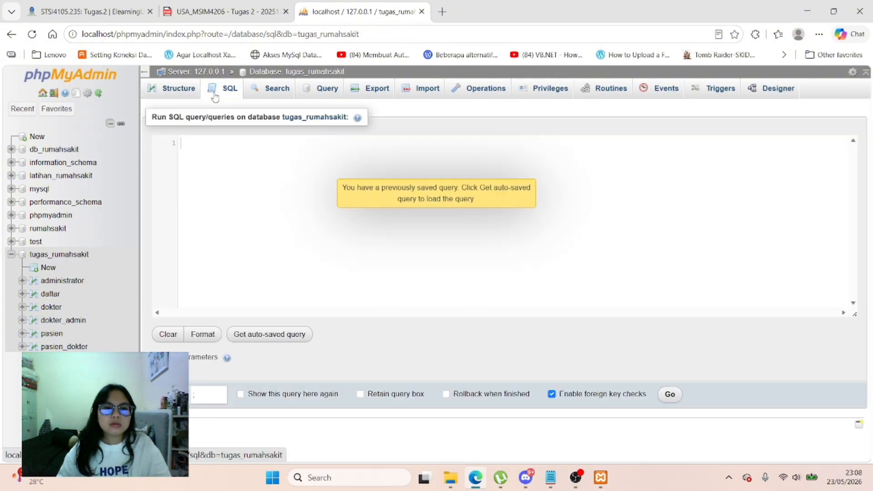
pyautogui.hotkey('ctrl', 'v')
pyautogui.click(670, 395)
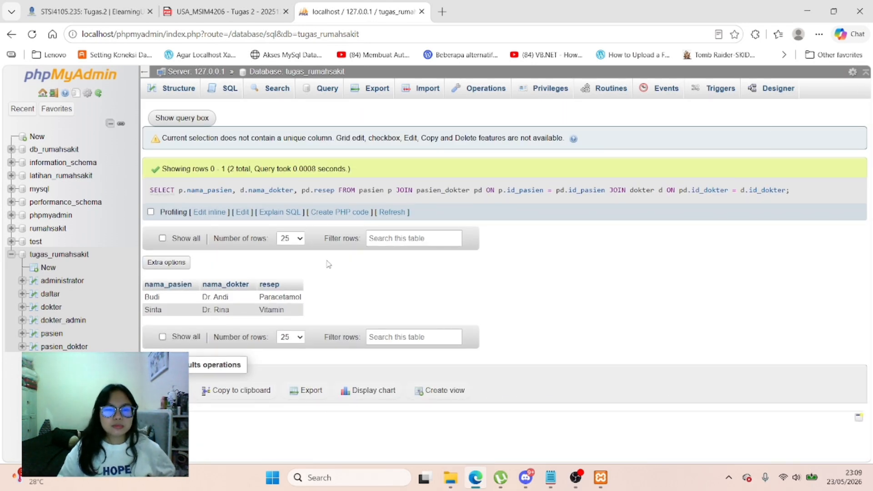
# Step: Check the assignment PDF's ERD, instructions and reporting requirements, and switch back to the JOIN result in phpMyAdmin
pyautogui.click(225, 11)
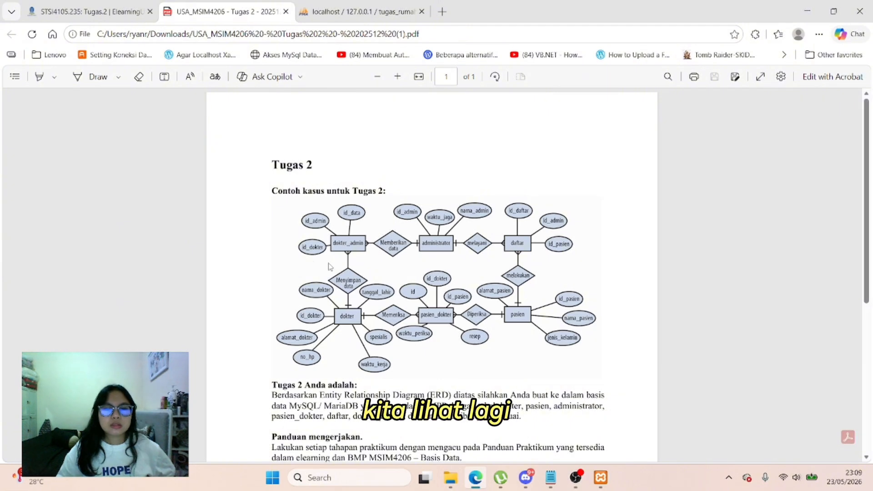
pyautogui.scroll(-5, 335, 267)
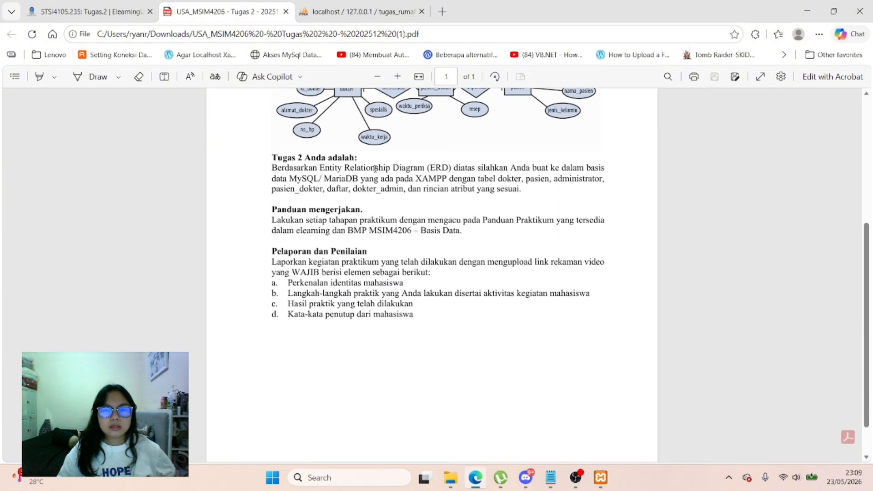
pyautogui.click(361, 4)
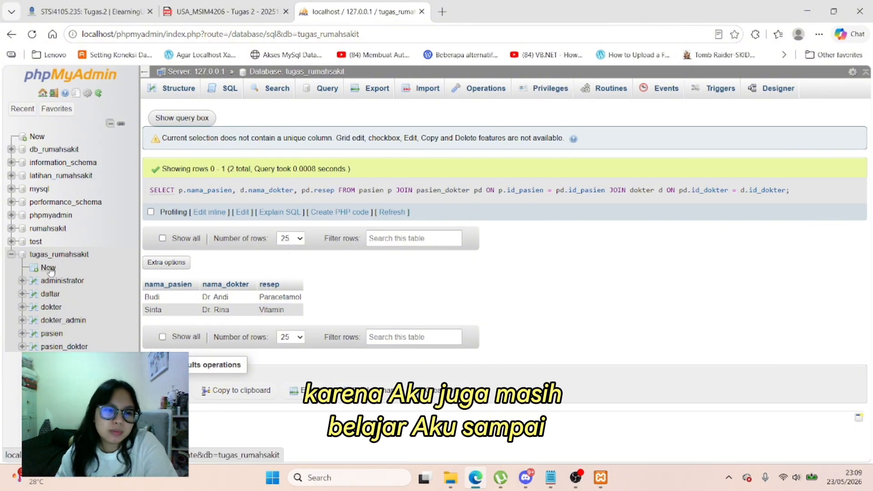
pyautogui.click(12, 254)
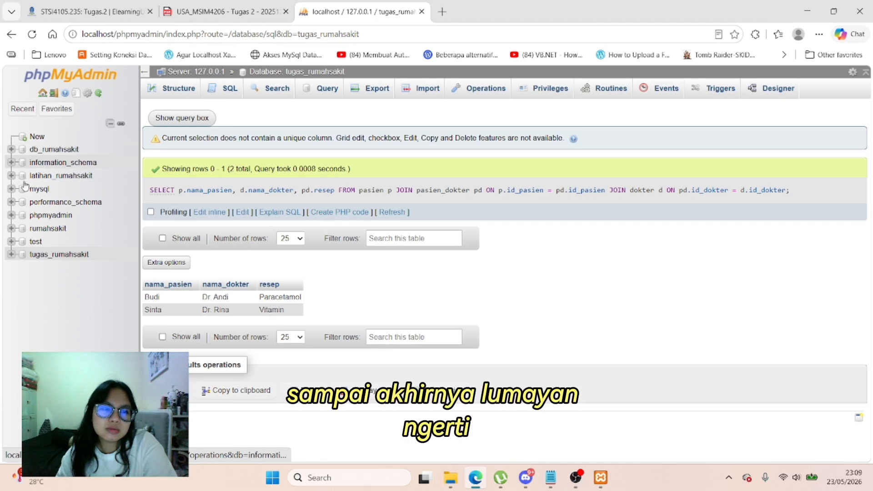
pyautogui.click(11, 254)
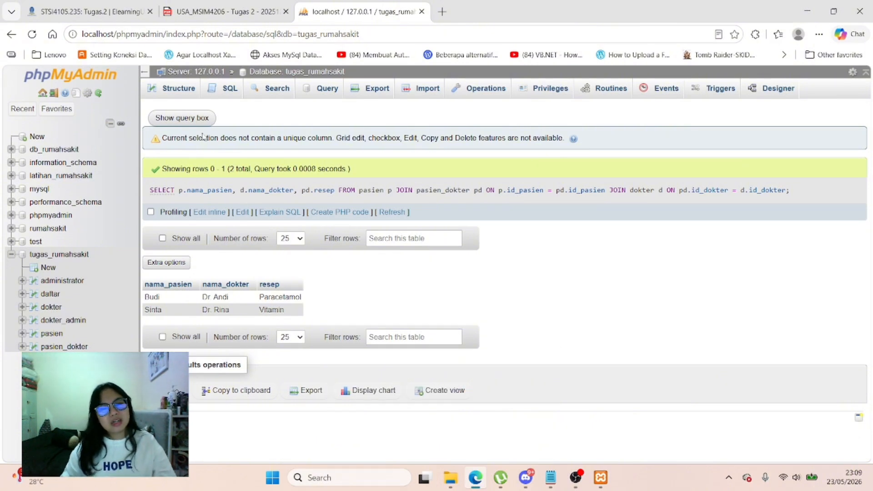
pyautogui.click(551, 478)
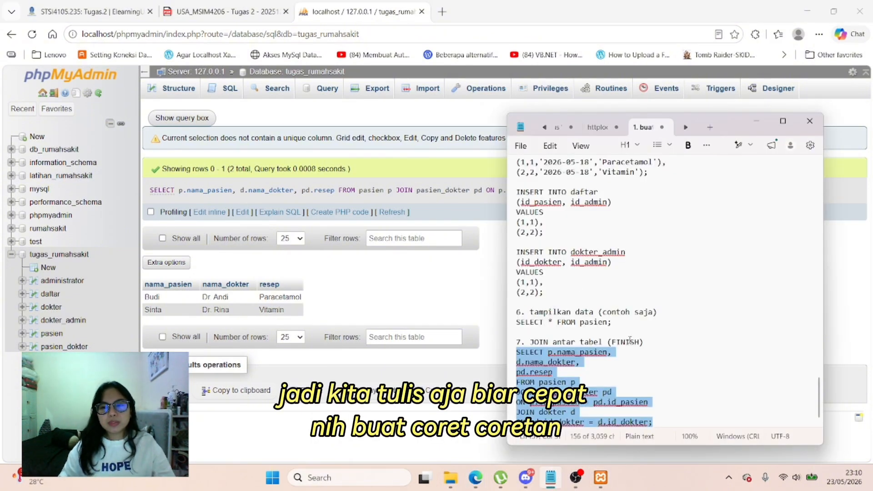
pyautogui.click(490, 241)
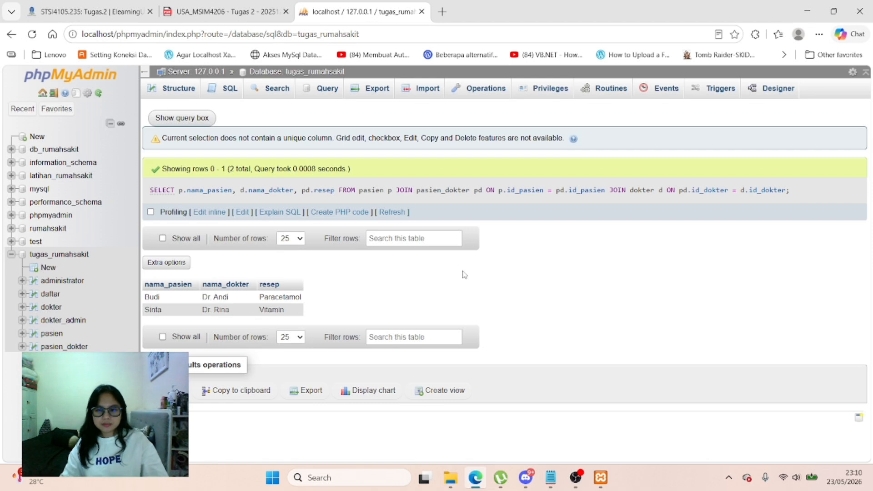